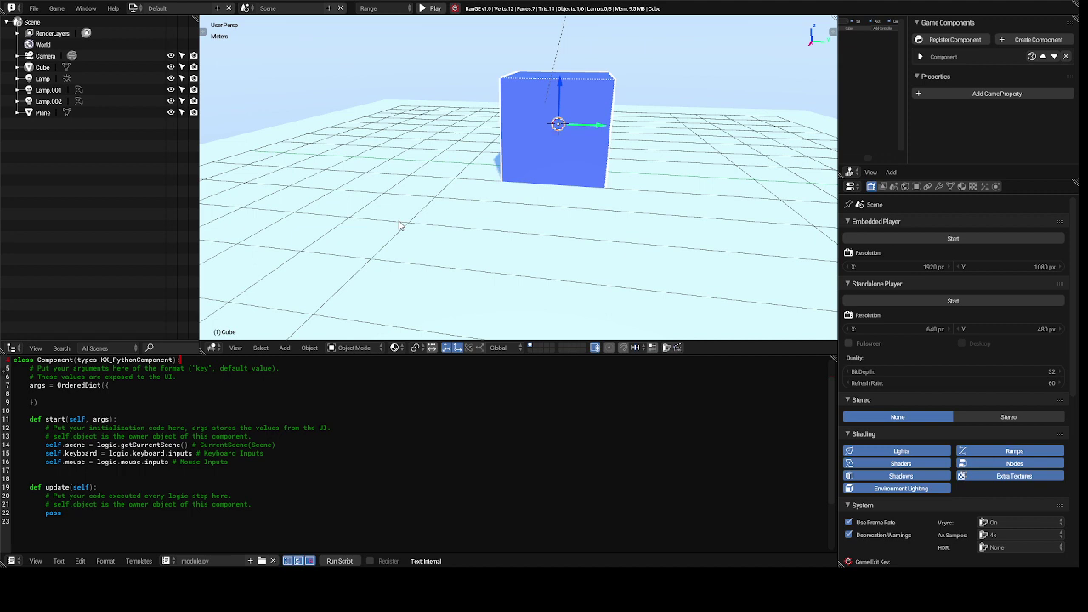
Switch the cube to Edit Mode and add an unslid vertical loop cut through its centre
scroll(401, 226, up, 2)
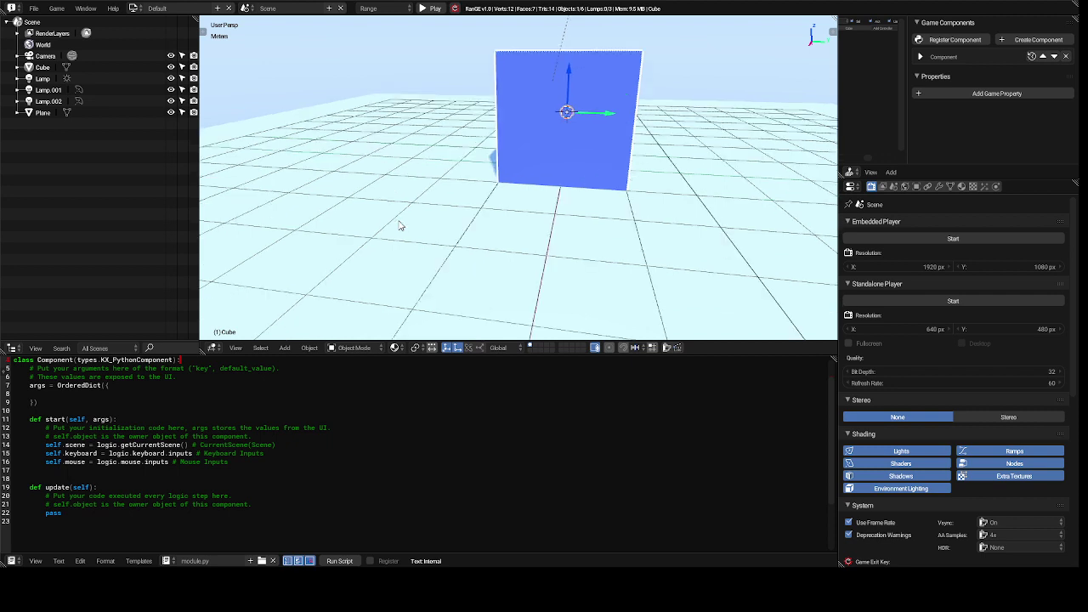
scroll(400, 226, up, 2)
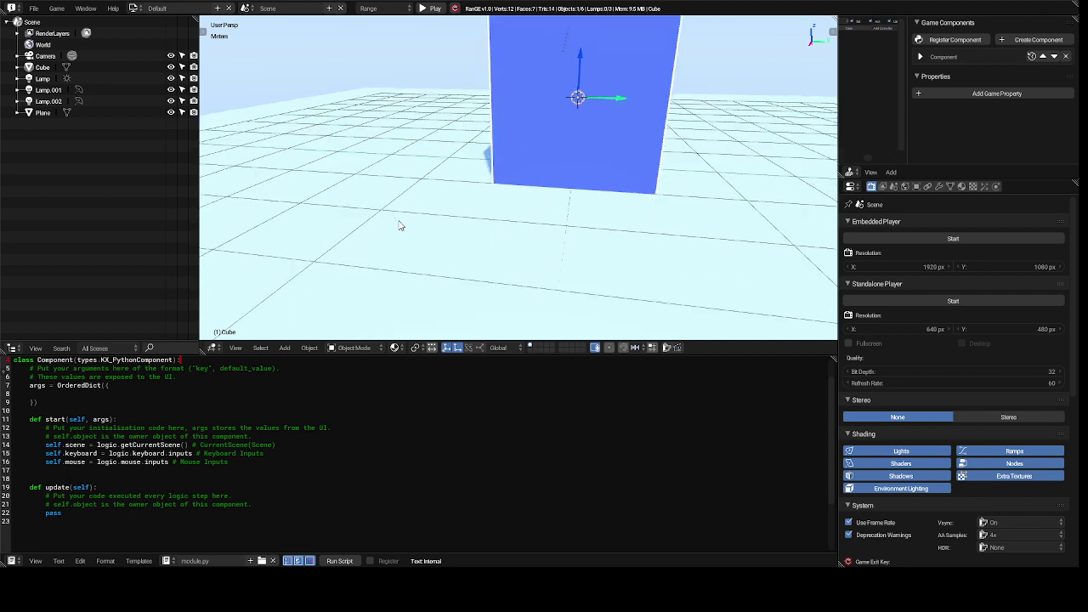
scroll(400, 226, down, 2)
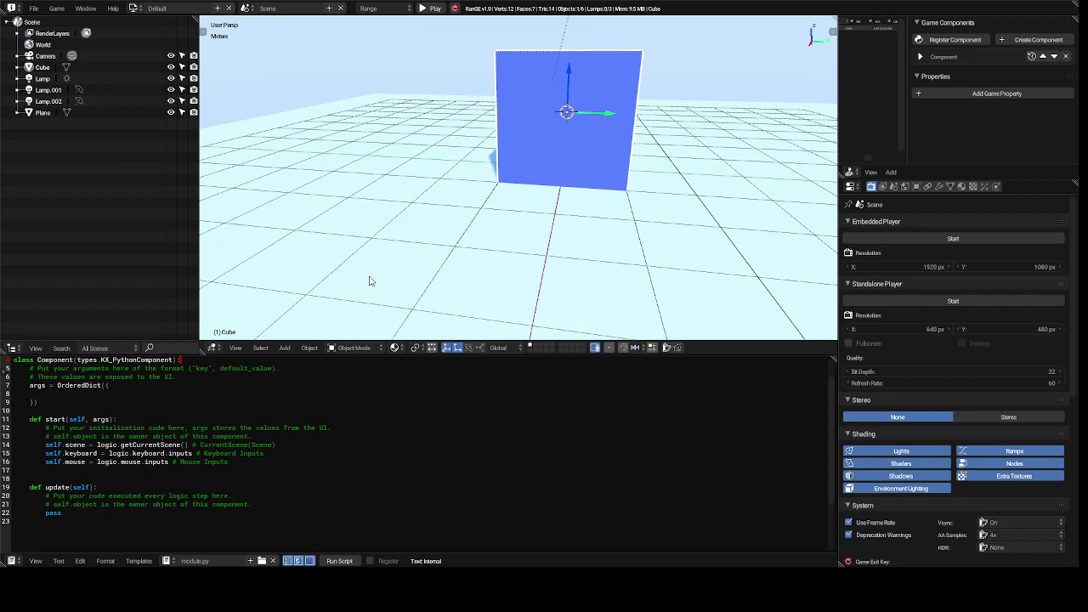
click(351, 349)
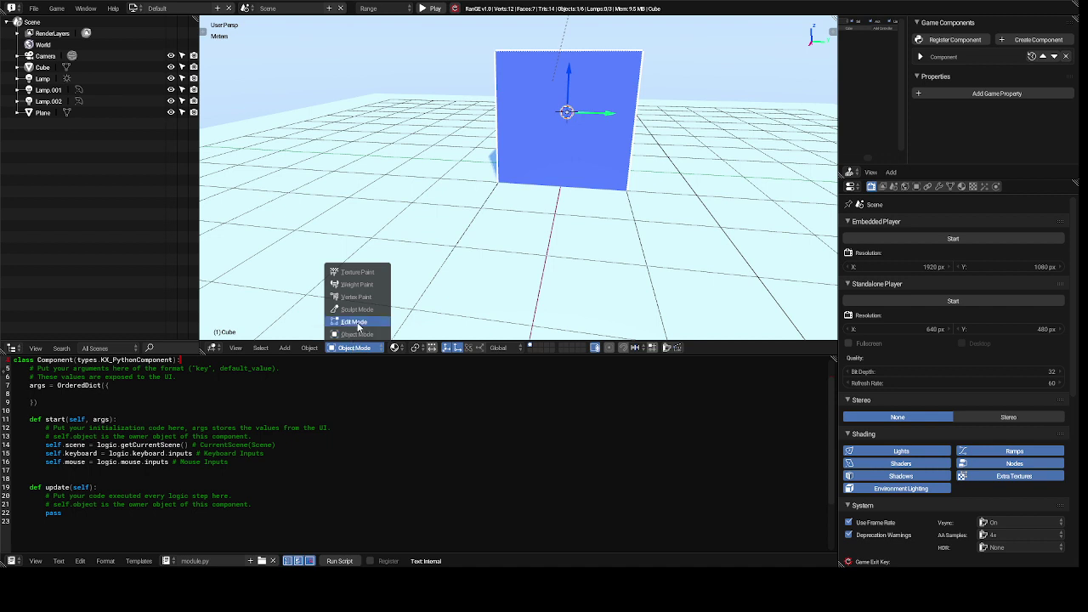
click(355, 322)
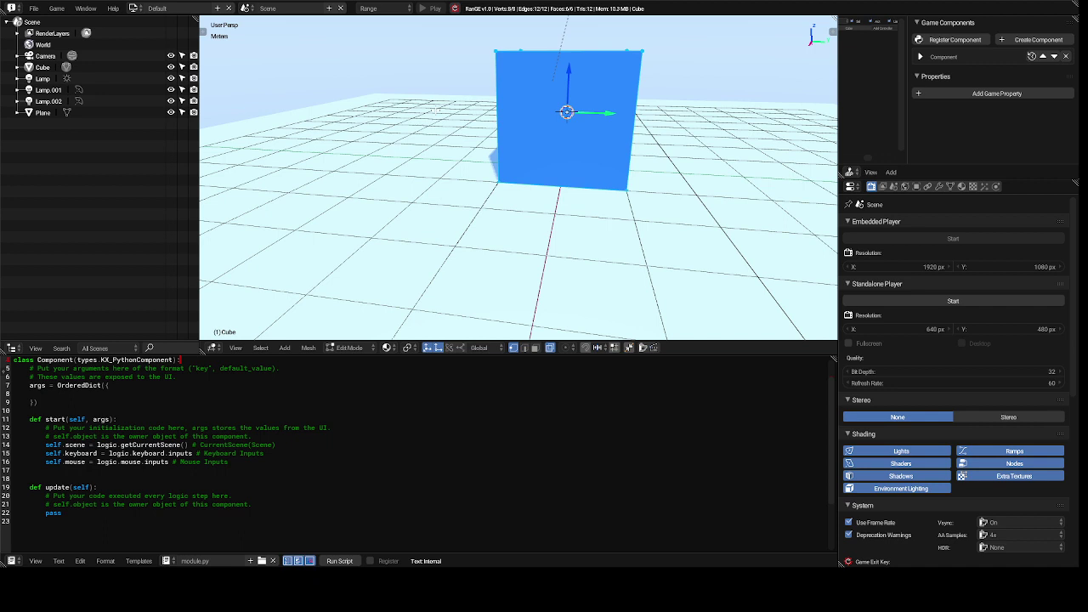
key(ctrl+r)
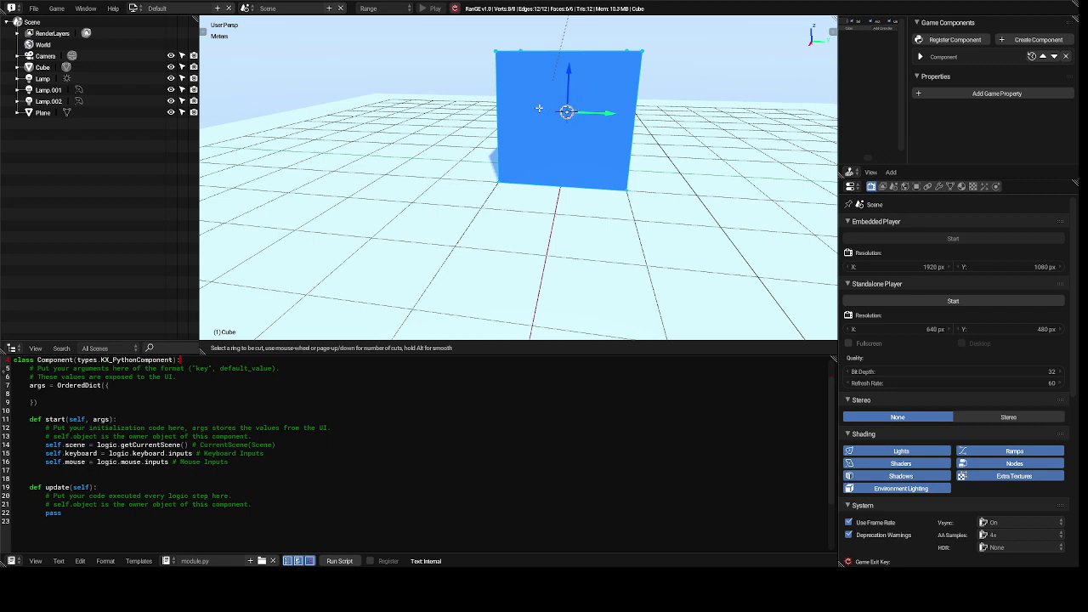
click(561, 71)
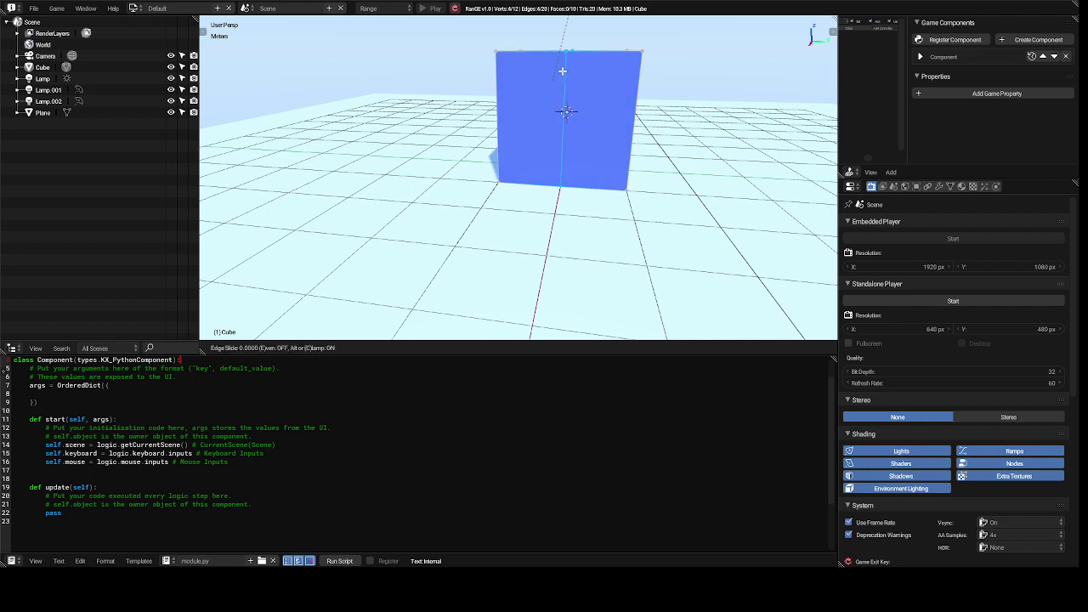
click(562, 71)
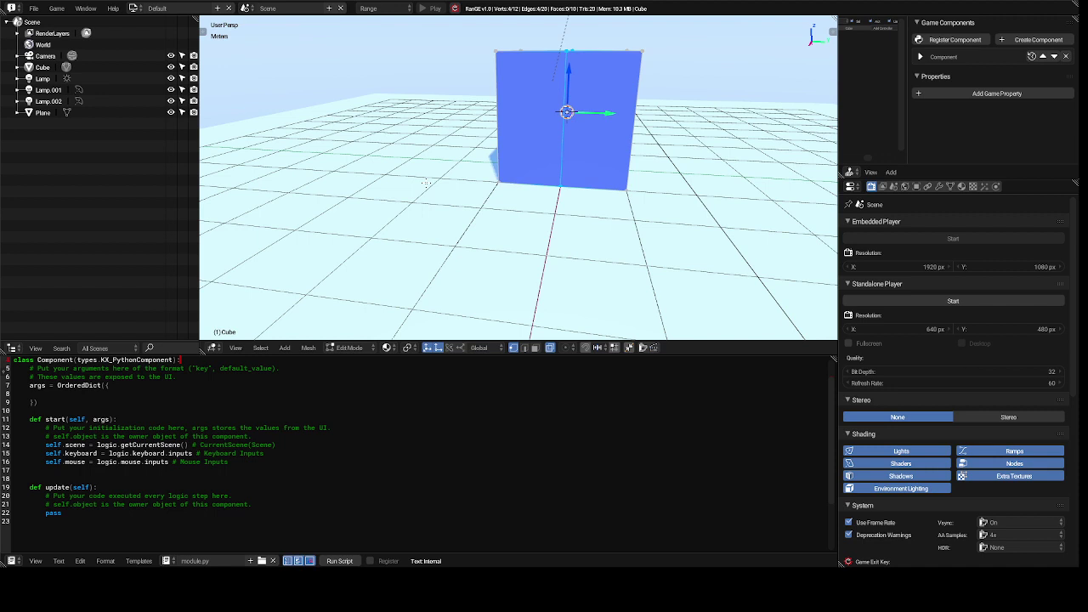
Add a horizontal loop cut around the cube and slide it by about 0.61 toward the top
key(ctrl+p)
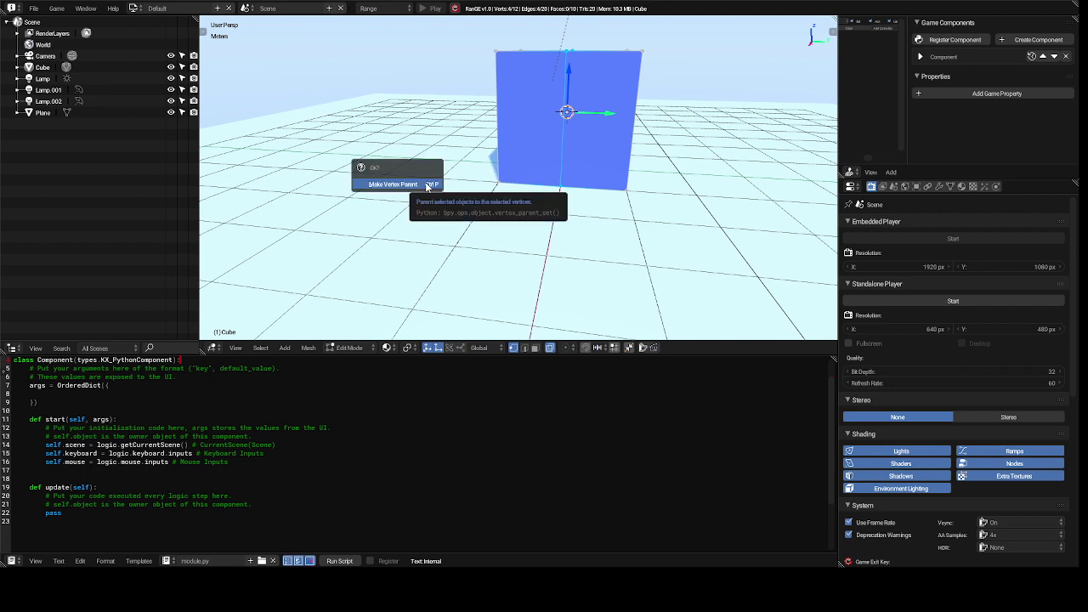
click(427, 186)
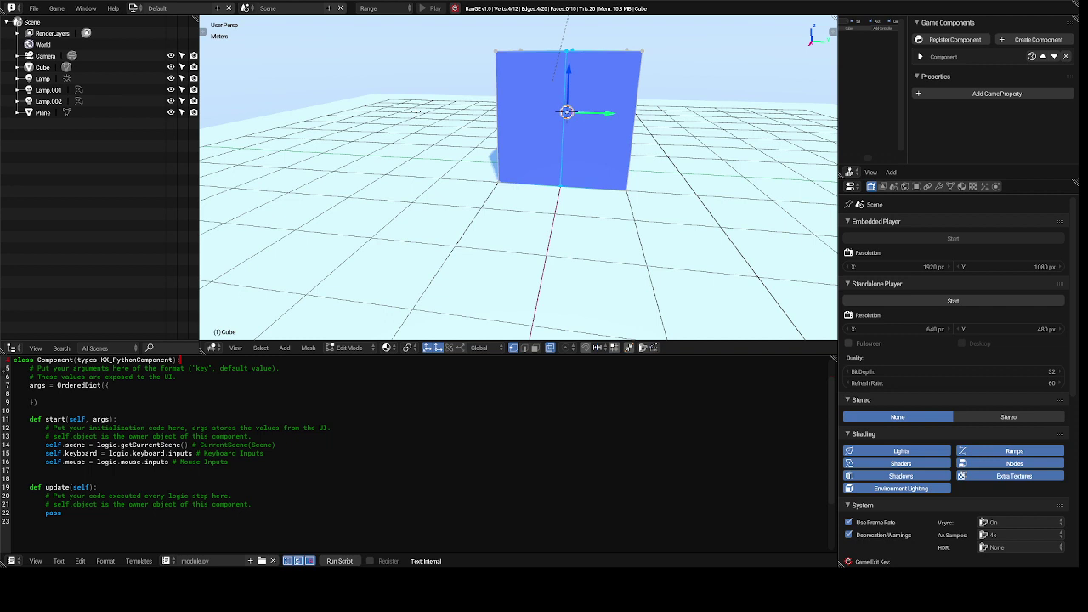
key(ctrl+r)
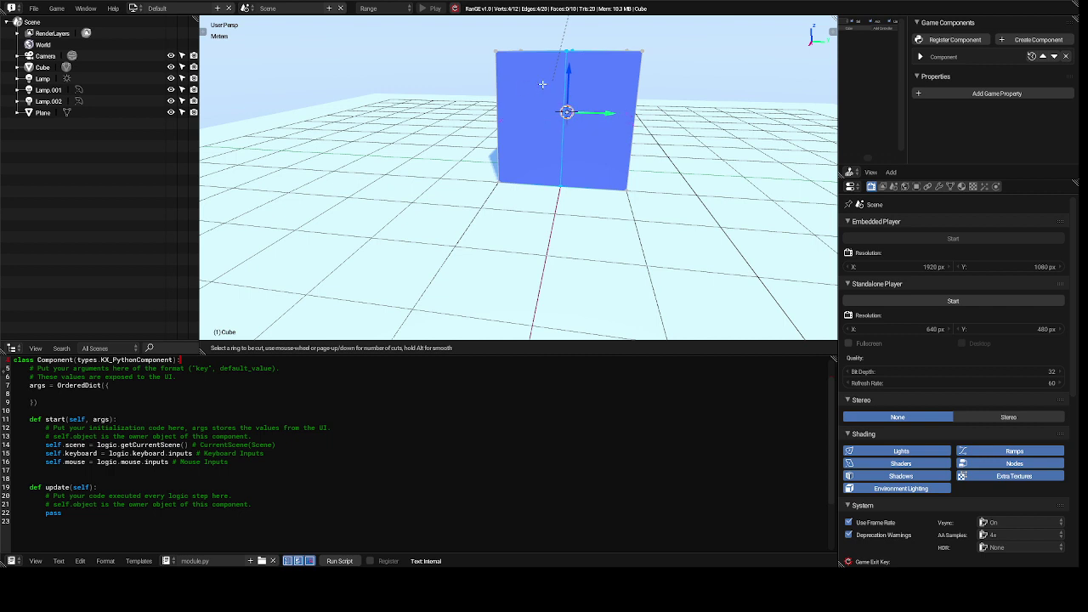
click(501, 99)
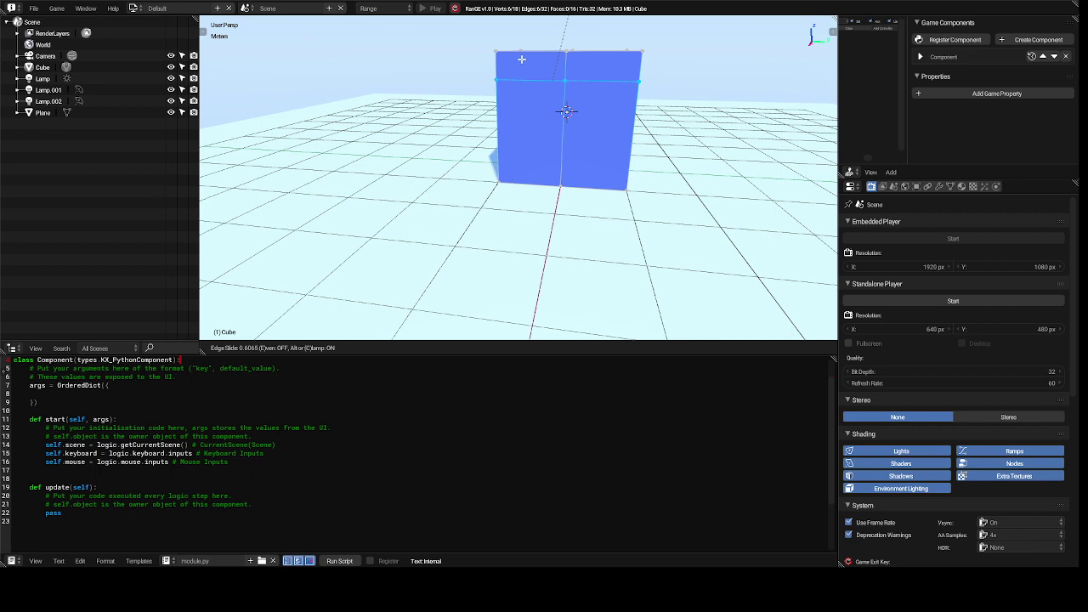
click(521, 59)
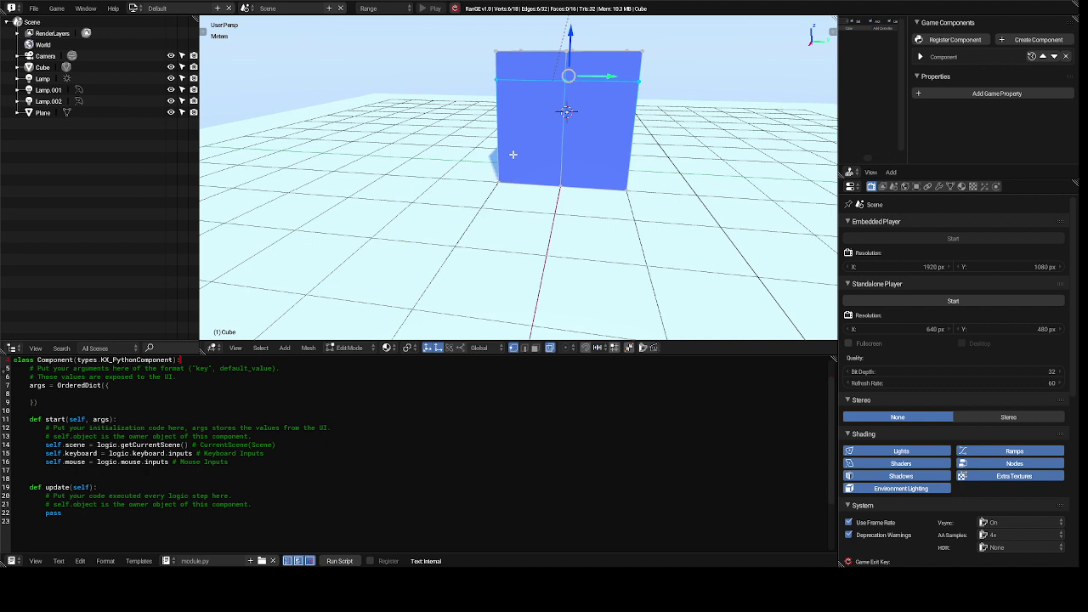
Add a second vertical loop cut and slide it by about 0.70 so it lies close beside the central loop
key(ctrl+r)
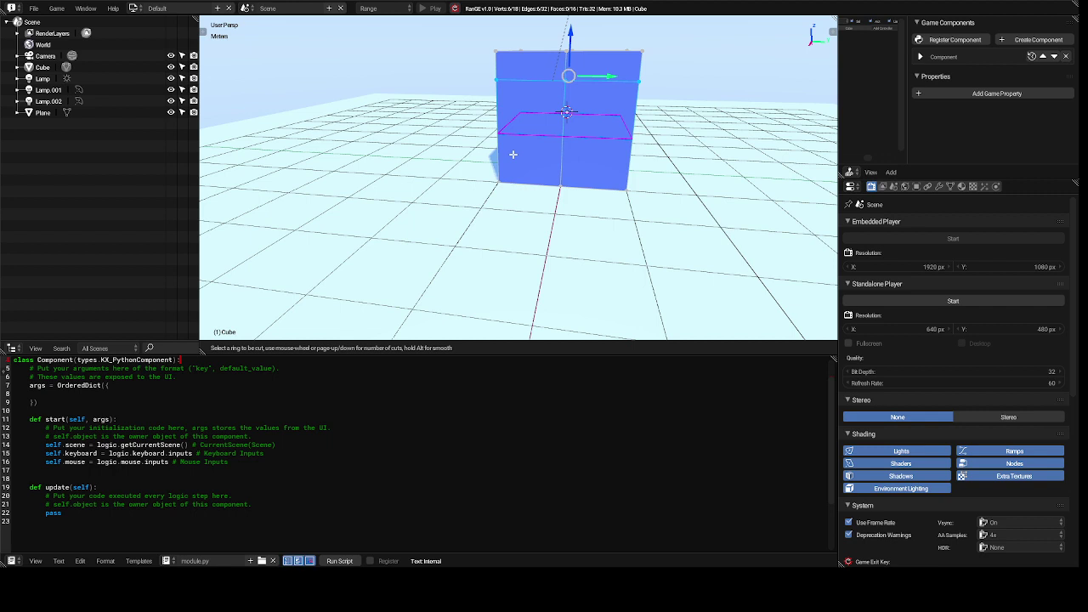
click(546, 92)
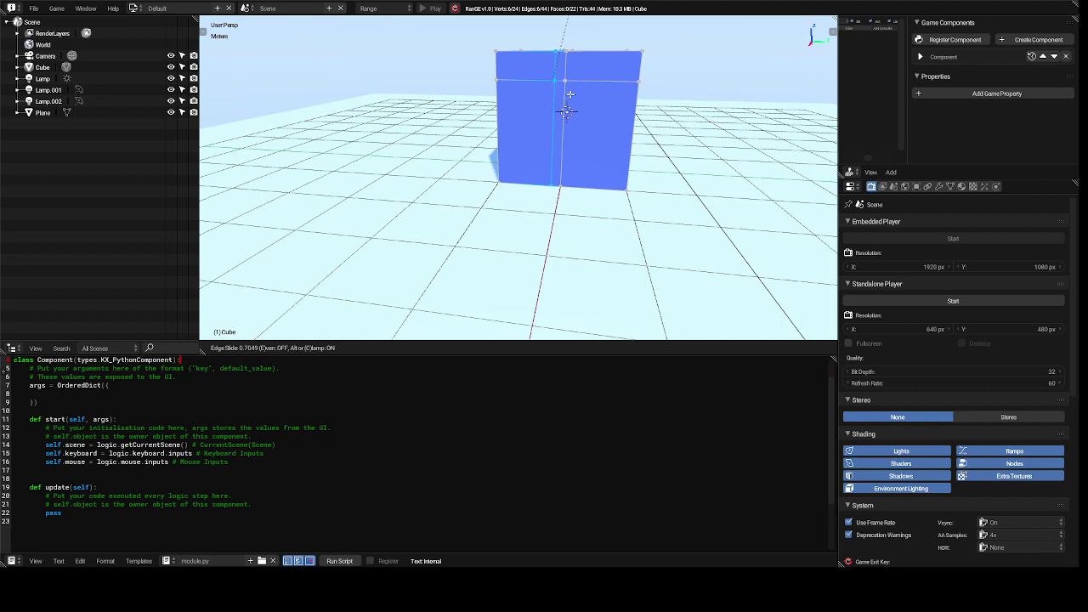
click(569, 94)
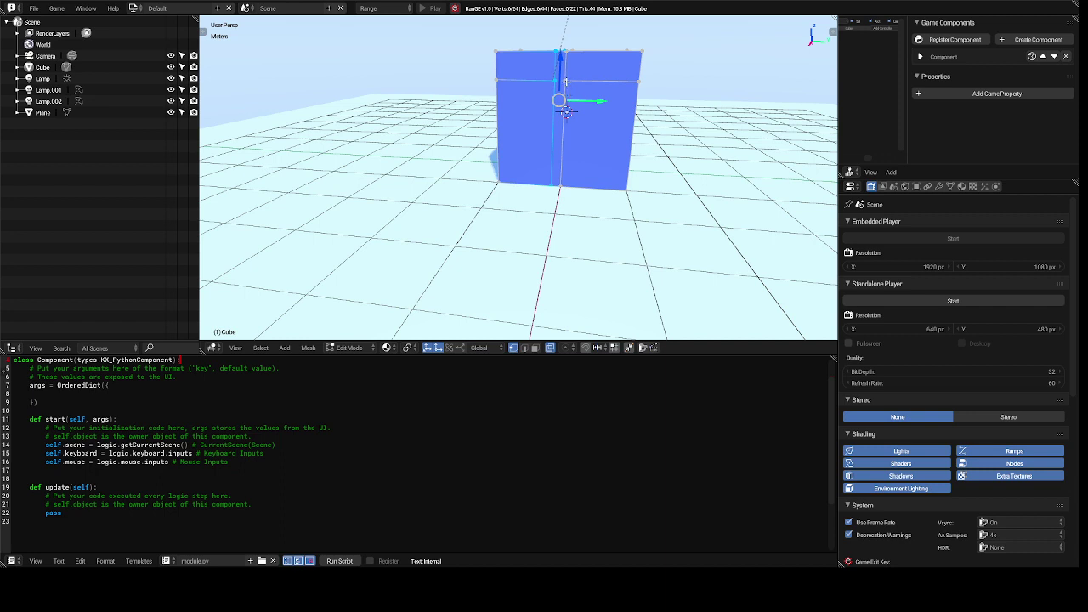
Select all vertices of the central vertical edge loop and shift it slightly along Y, widening the strip between the two vertical loops
click(566, 81)
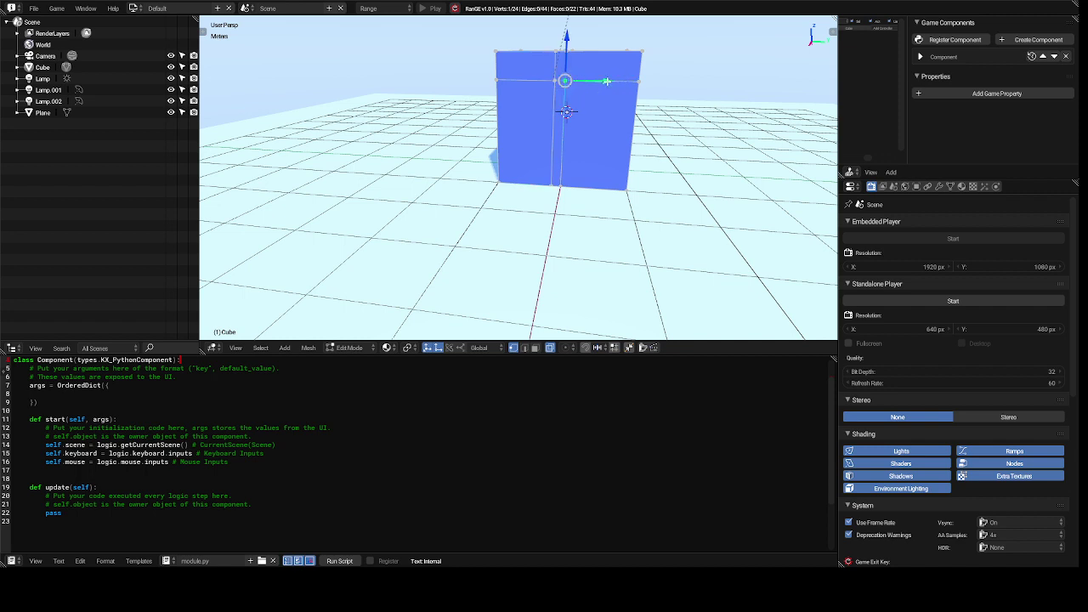
drag(606, 81, 604, 83)
key(ctrl+z)
ctrl+click(569, 51)
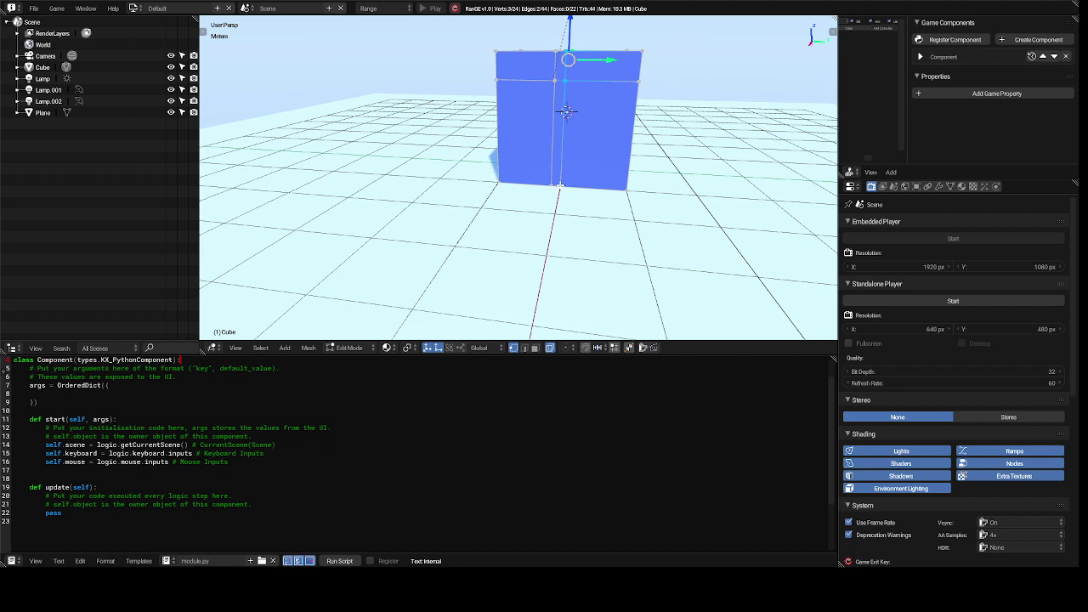
ctrl+click(560, 184)
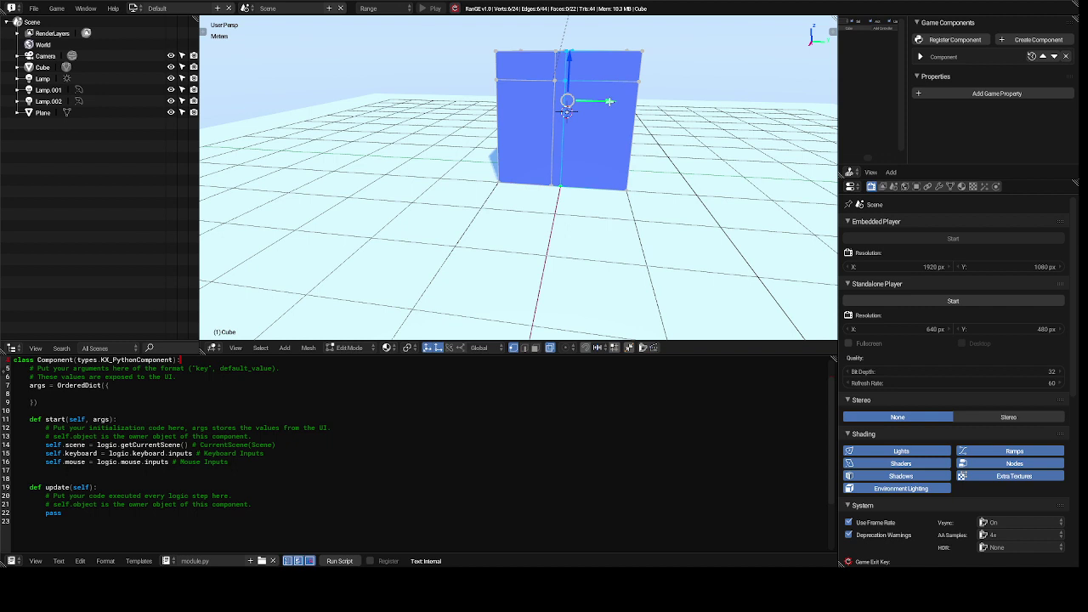
drag(609, 101, 616, 101)
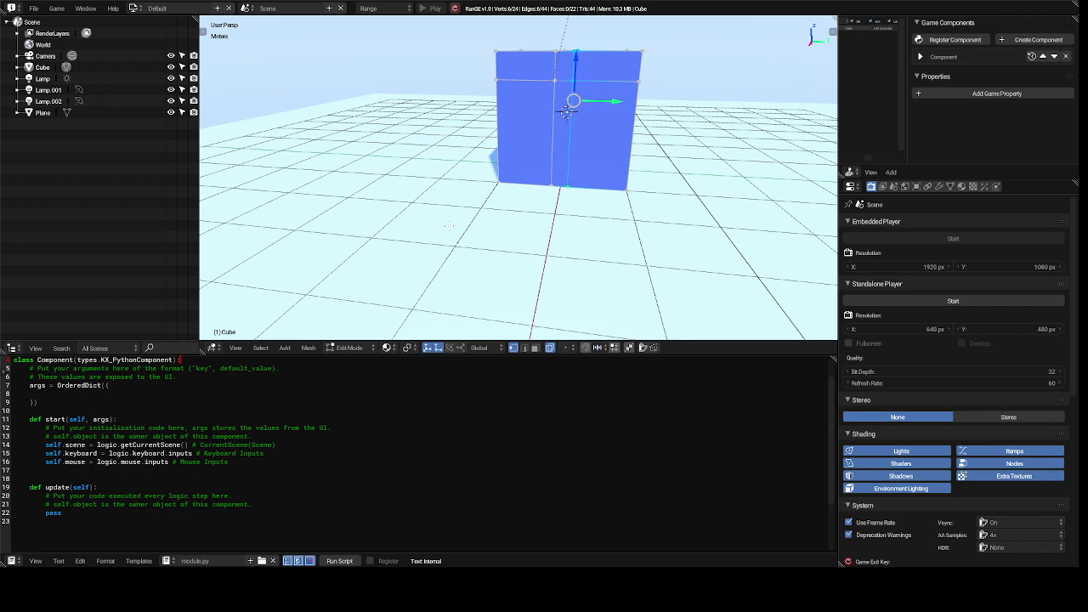
click(449, 225)
Try a vertical loop cut inside the narrow strip between the two vertical loops, and remove it
key(ctrl+r)
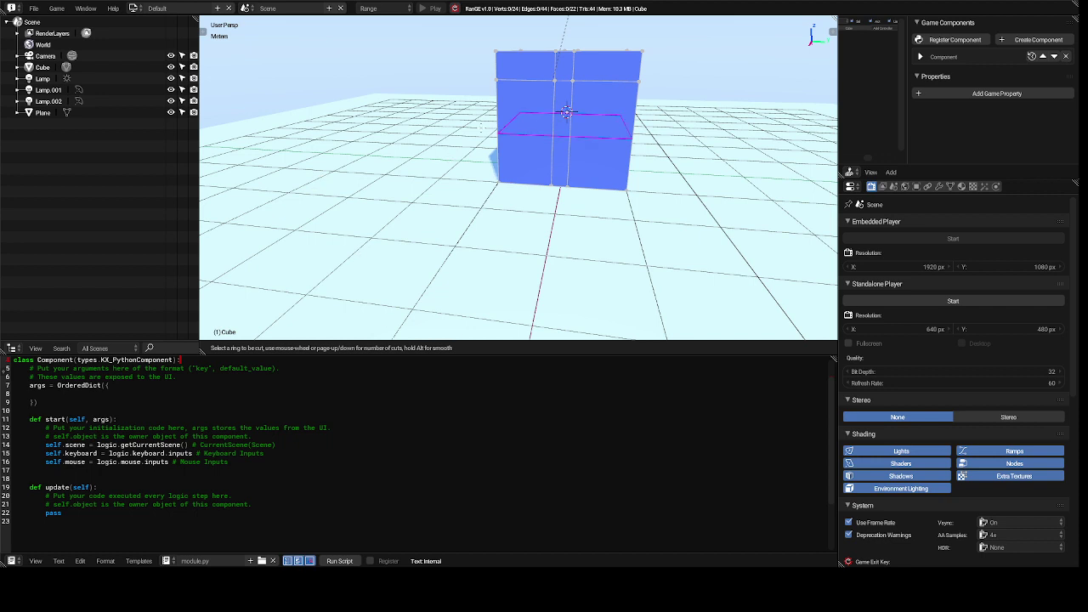
click(563, 80)
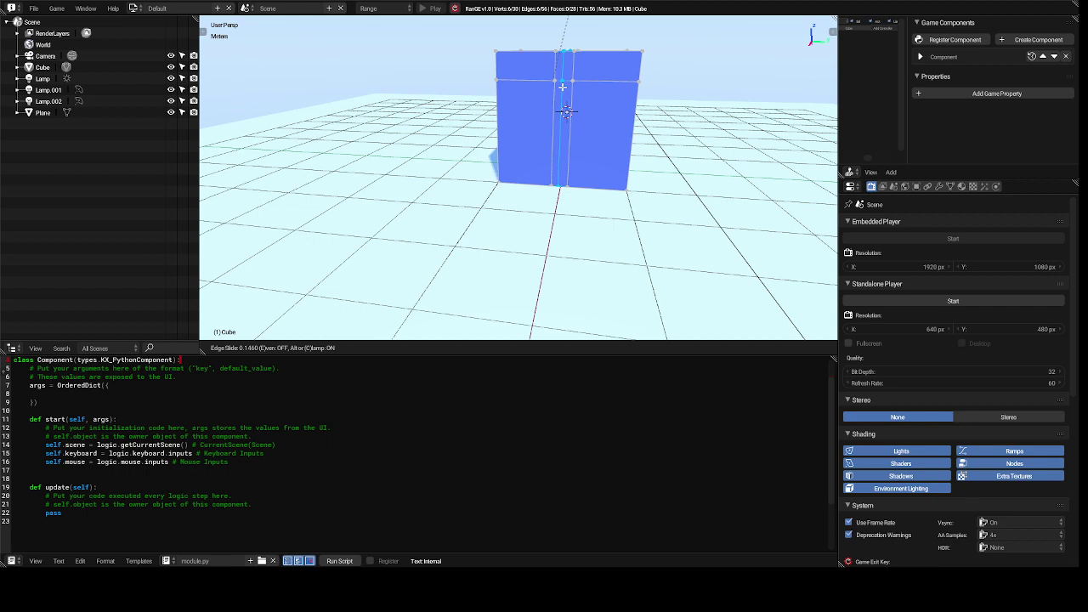
click(562, 86)
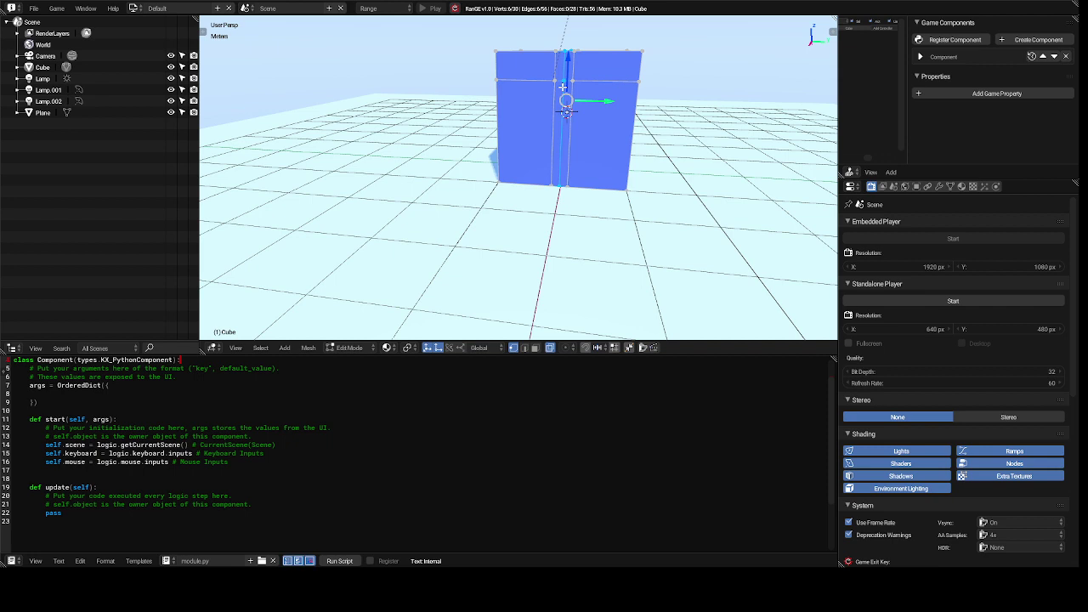
key(ctrl+x)
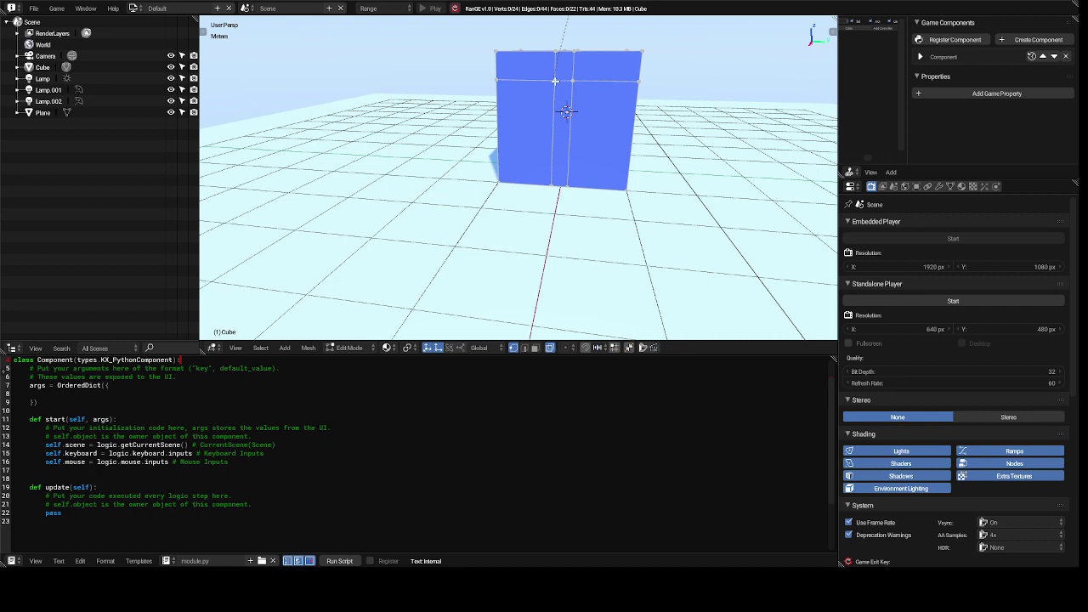
Try to bevel the two front faces of the narrow vertical strip, and clear the selection
click(555, 81)
shift+right_click(551, 186)
shift+right_click(567, 185)
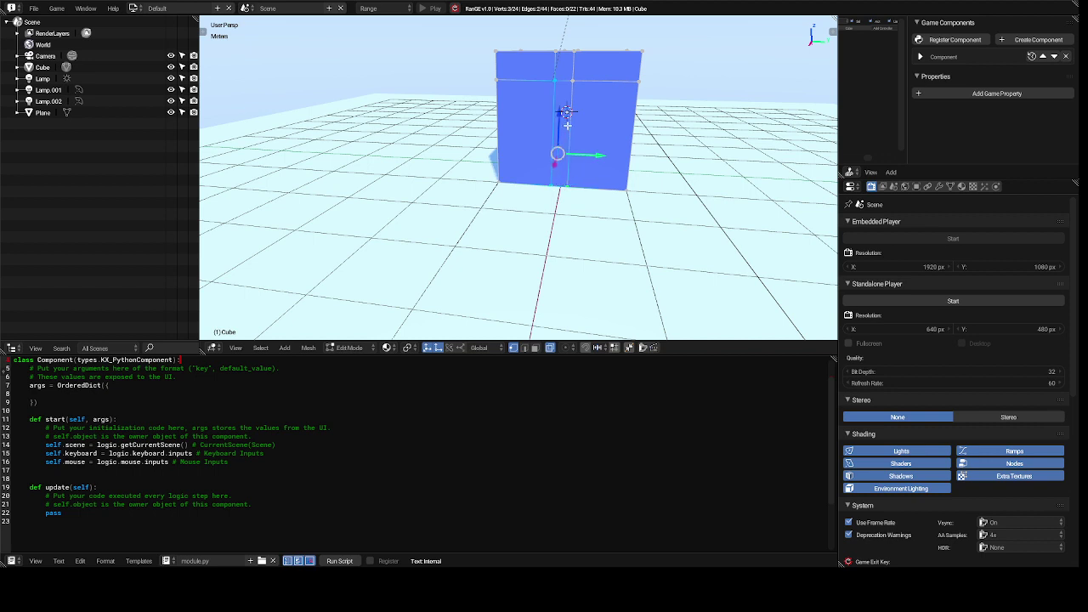
shift+right_click(572, 80)
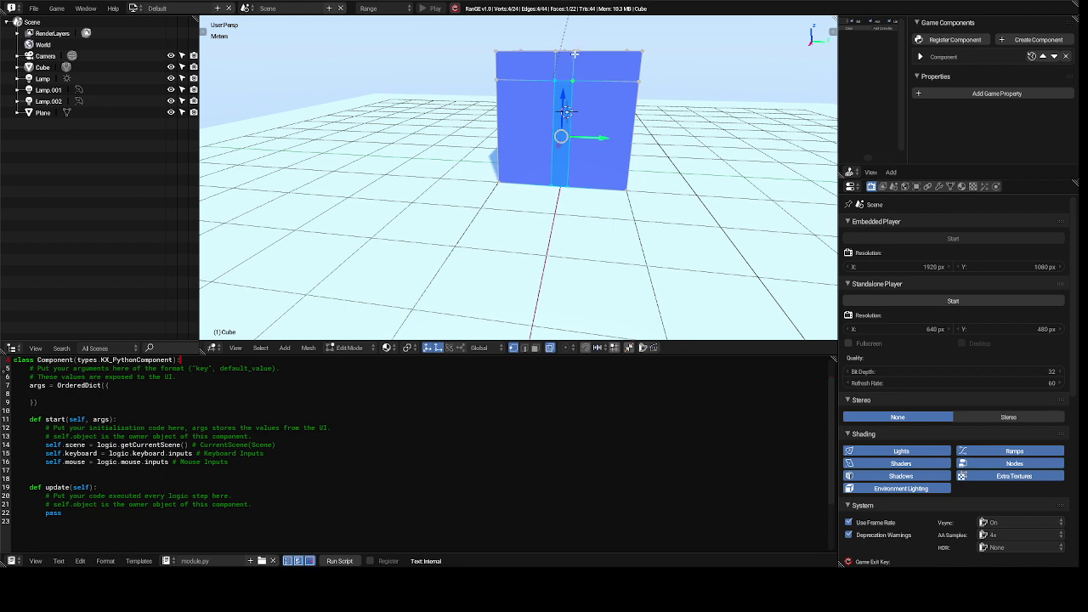
shift+right_click(575, 52)
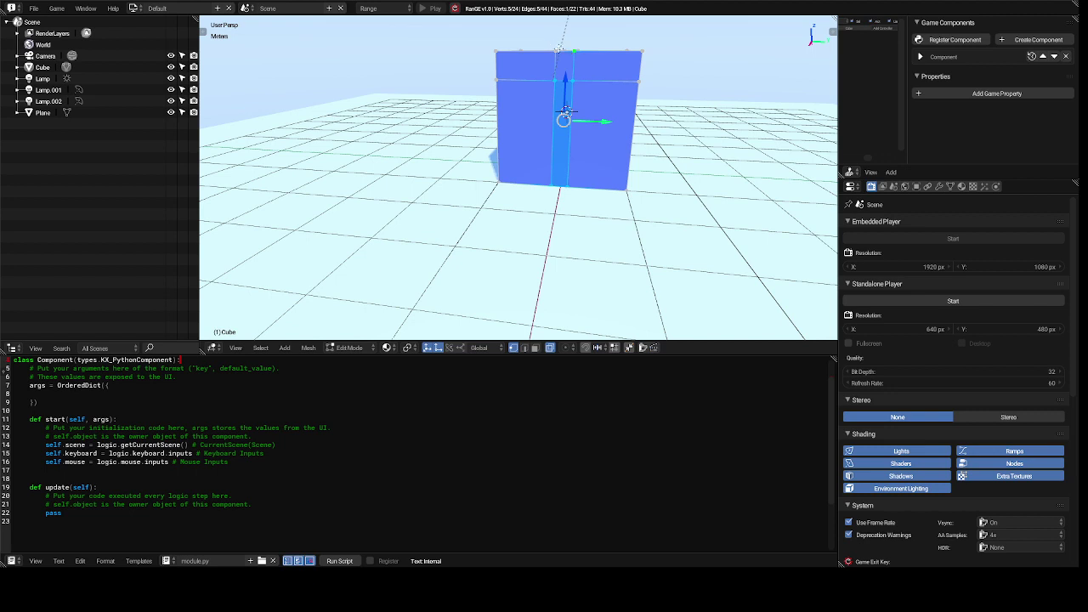
shift+right_click(556, 49)
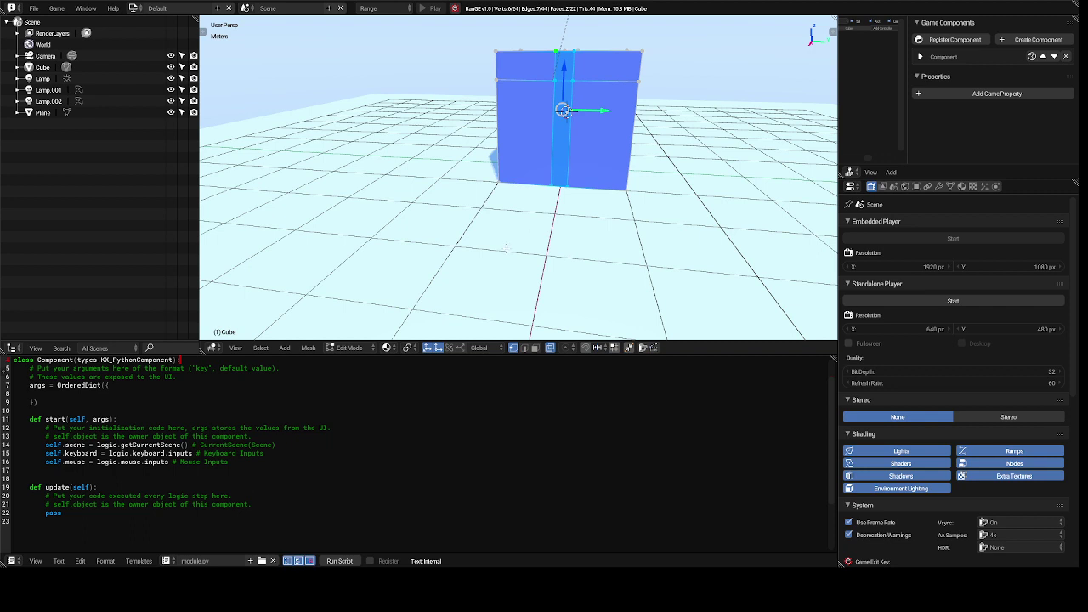
key(b)
click(308, 349)
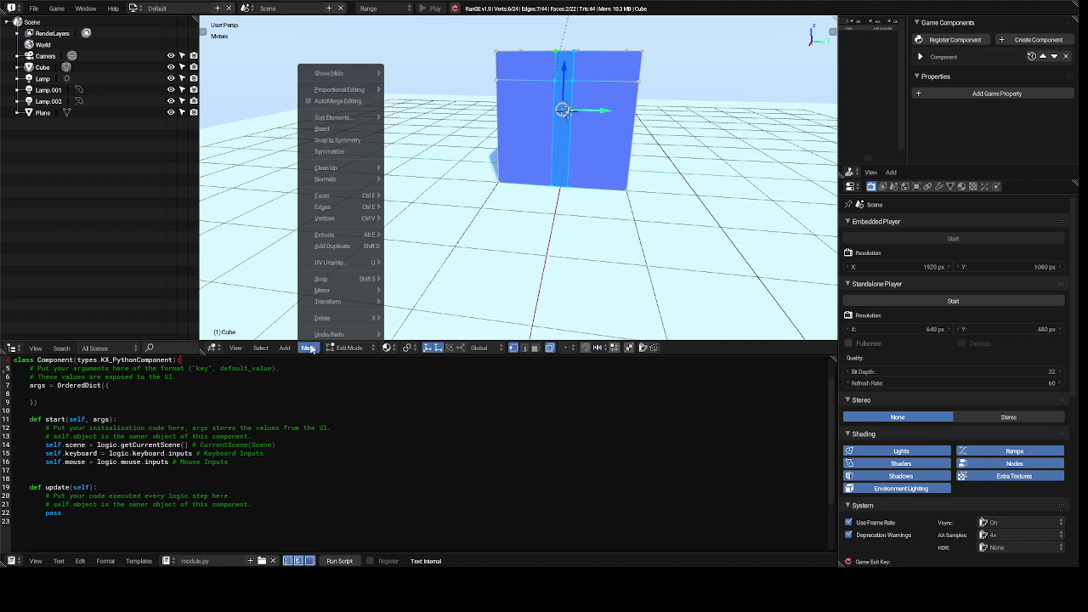
mouse_move(319, 279)
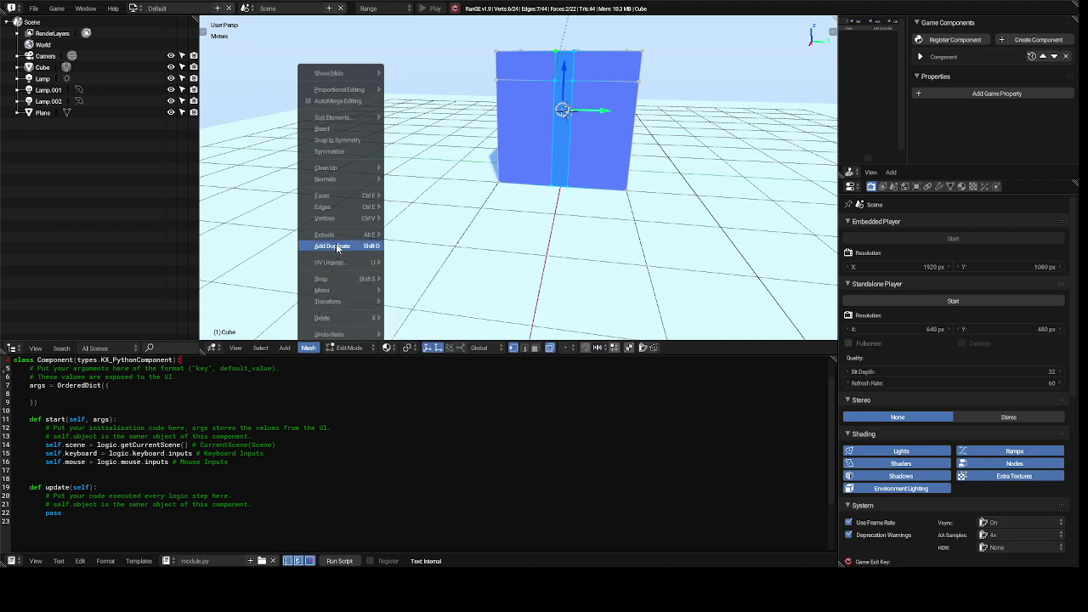
mouse_move(355, 223)
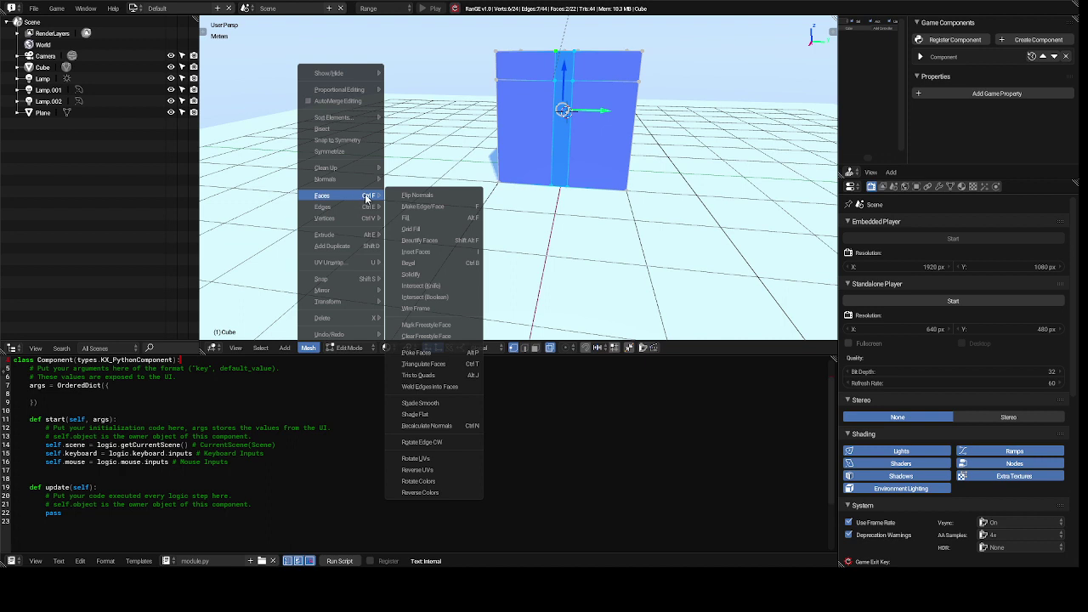
click(457, 264)
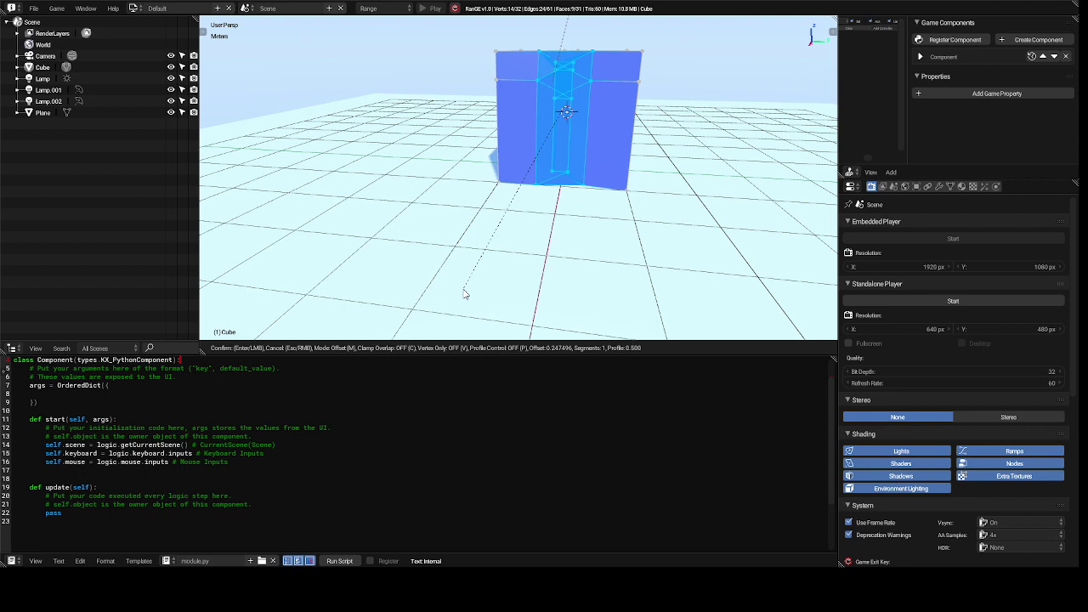
right_click(463, 293)
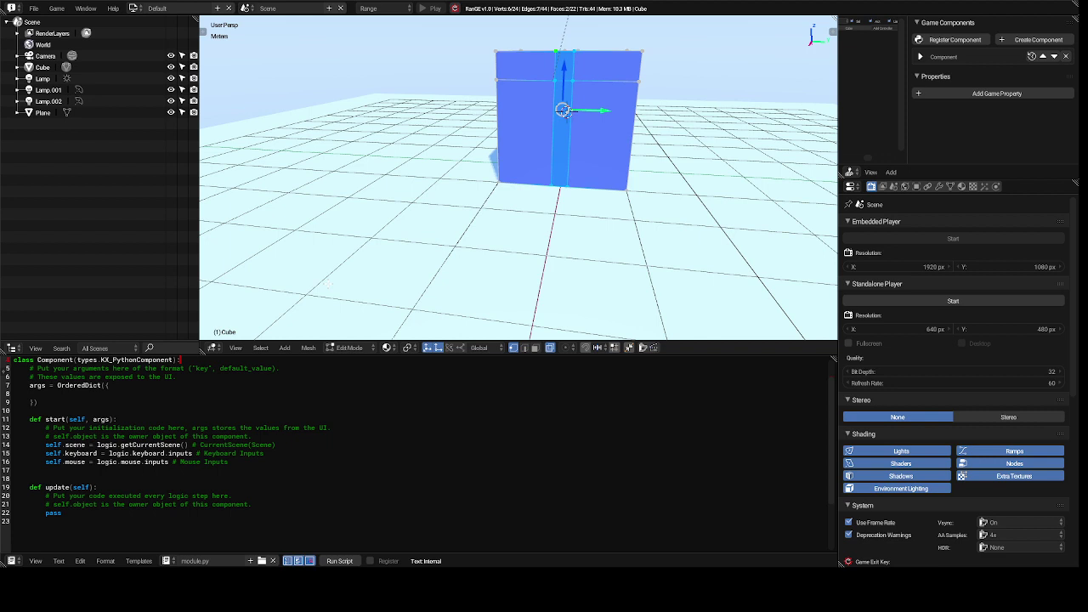
key(a)
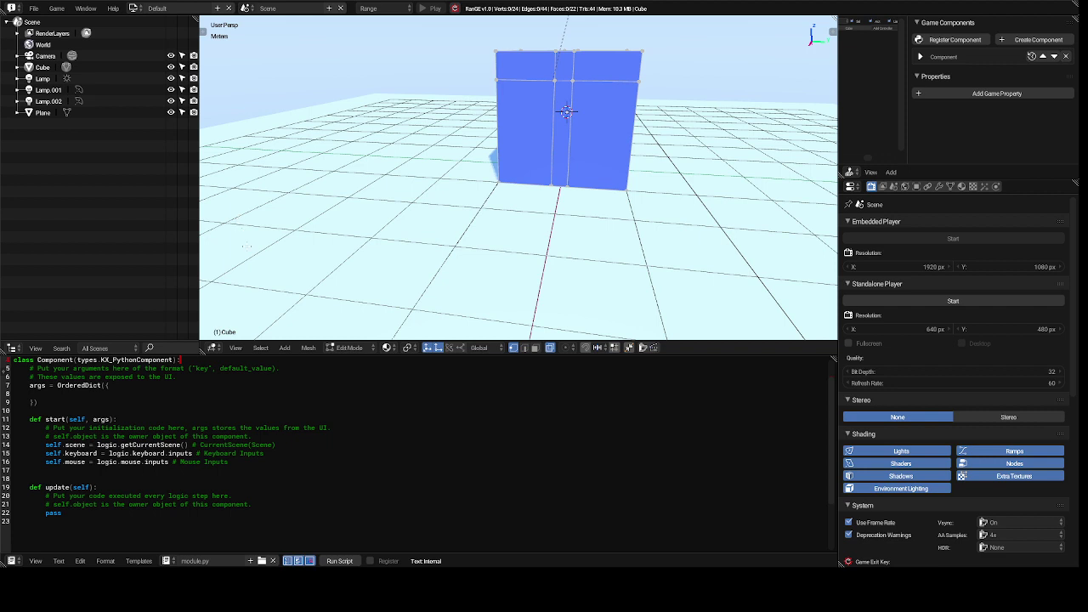
Add two horizontal loop cuts below the existing one, sliding the lower by about 0.26 and the one in between by about -0.08
key(ctrl+r)
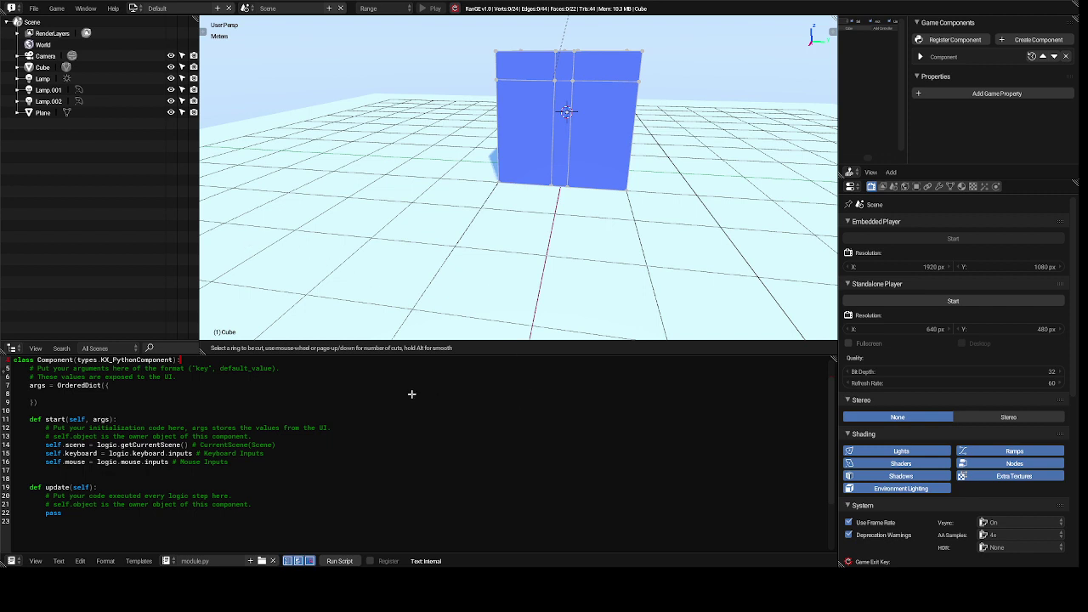
click(516, 134)
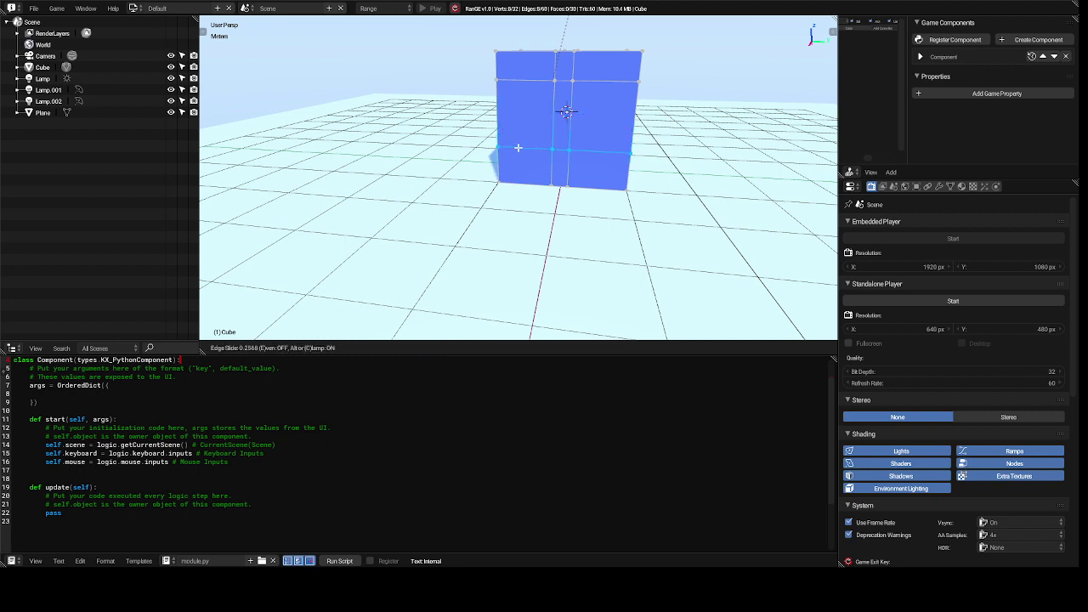
click(518, 148)
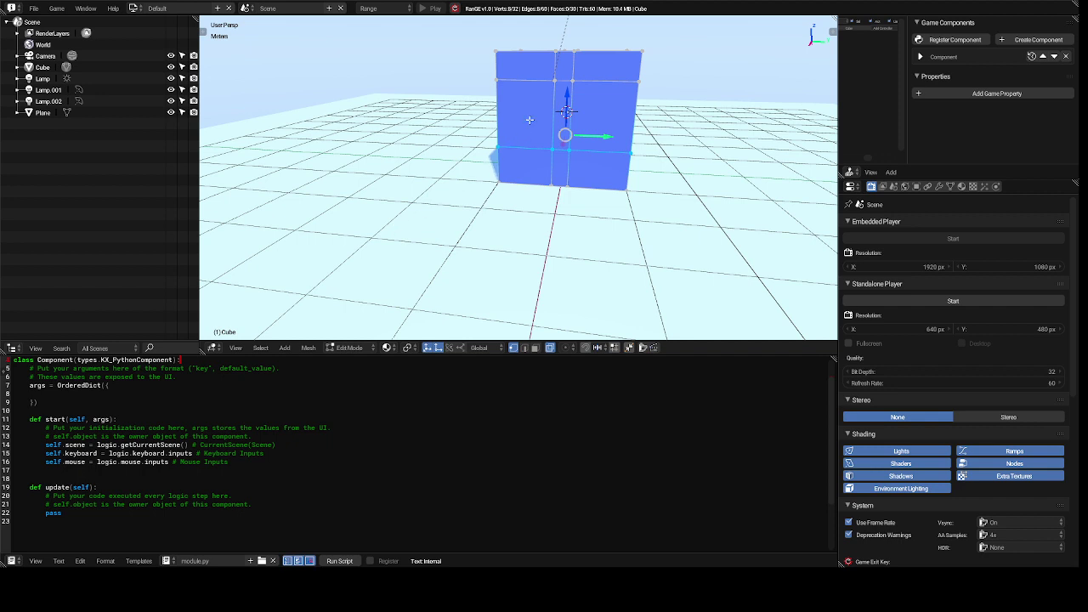
key(ctrl+r)
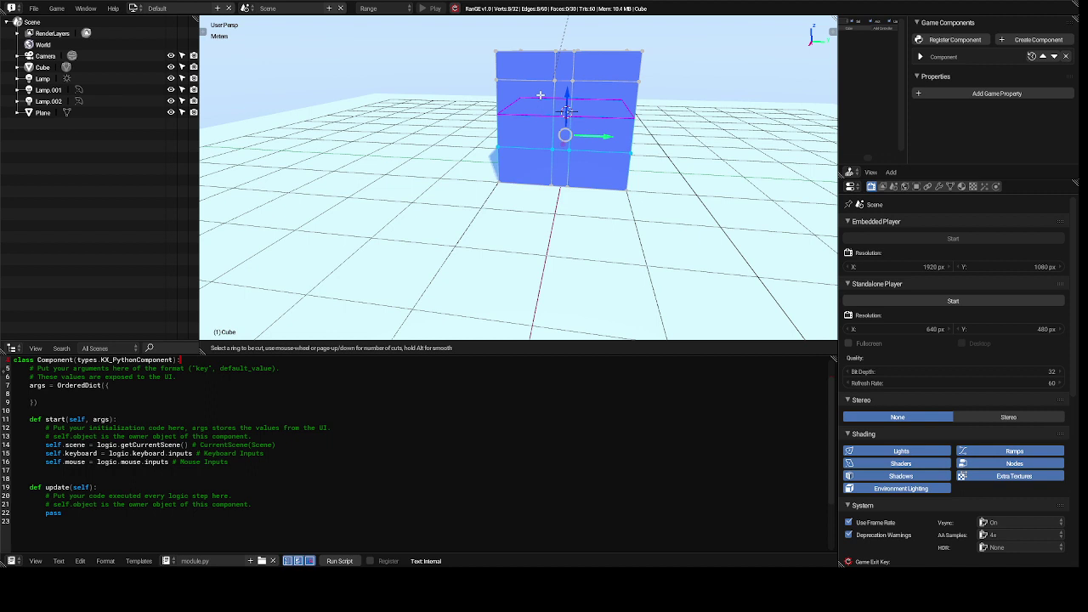
click(566, 112)
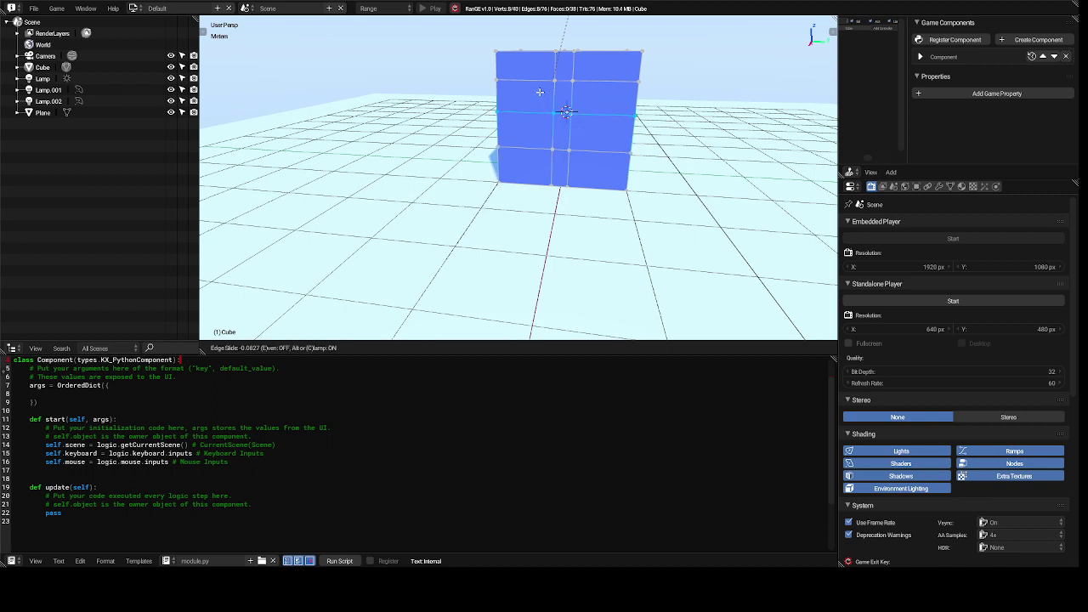
click(538, 91)
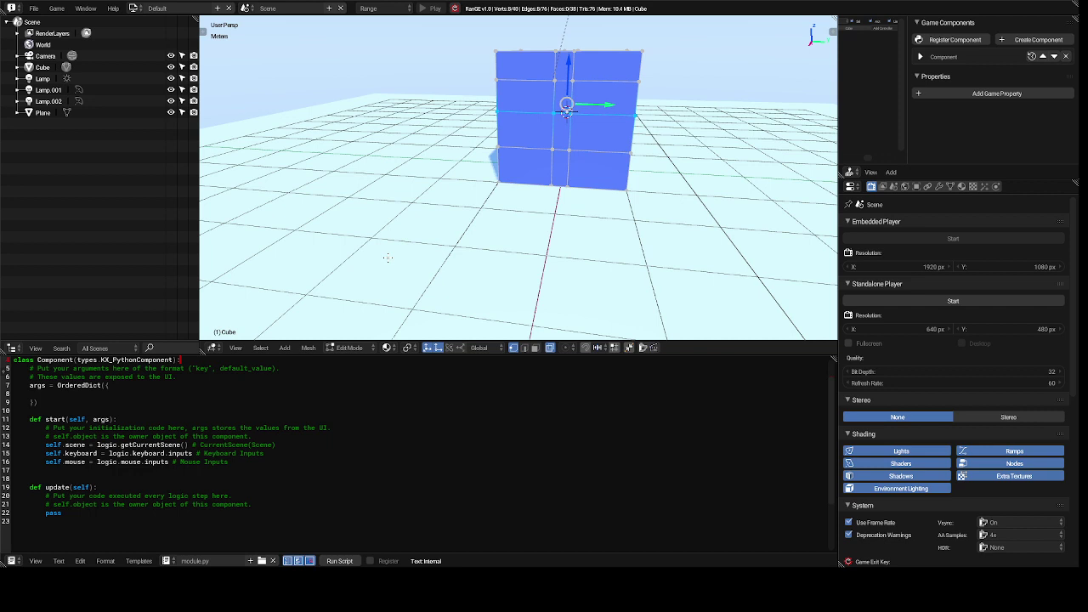
Add a centred vertical loop cut in each of the two wide columns beside the narrow central strip
key(ctrl+r)
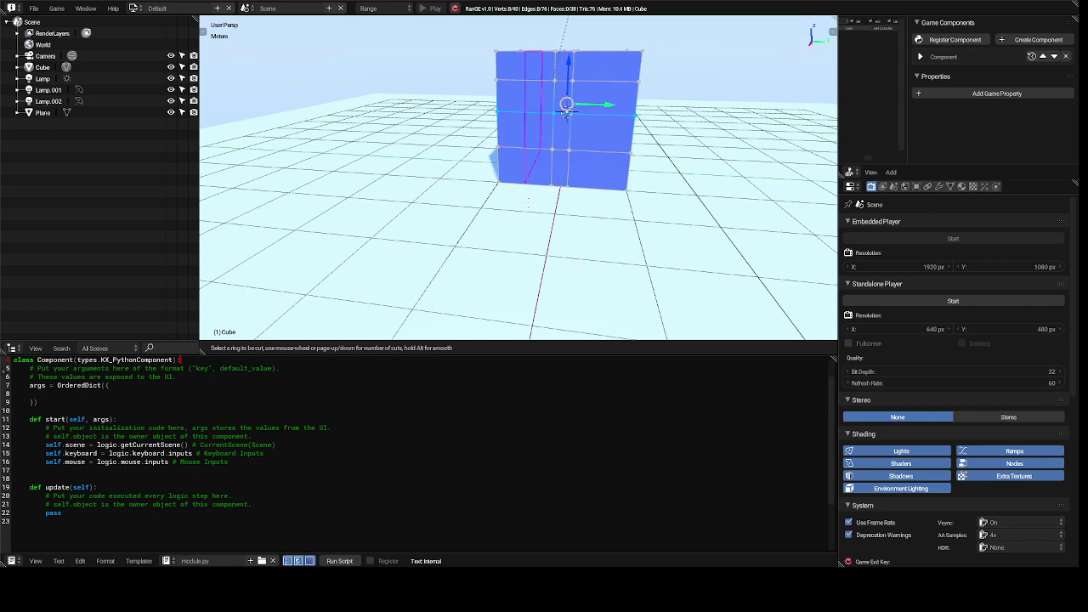
click(566, 112)
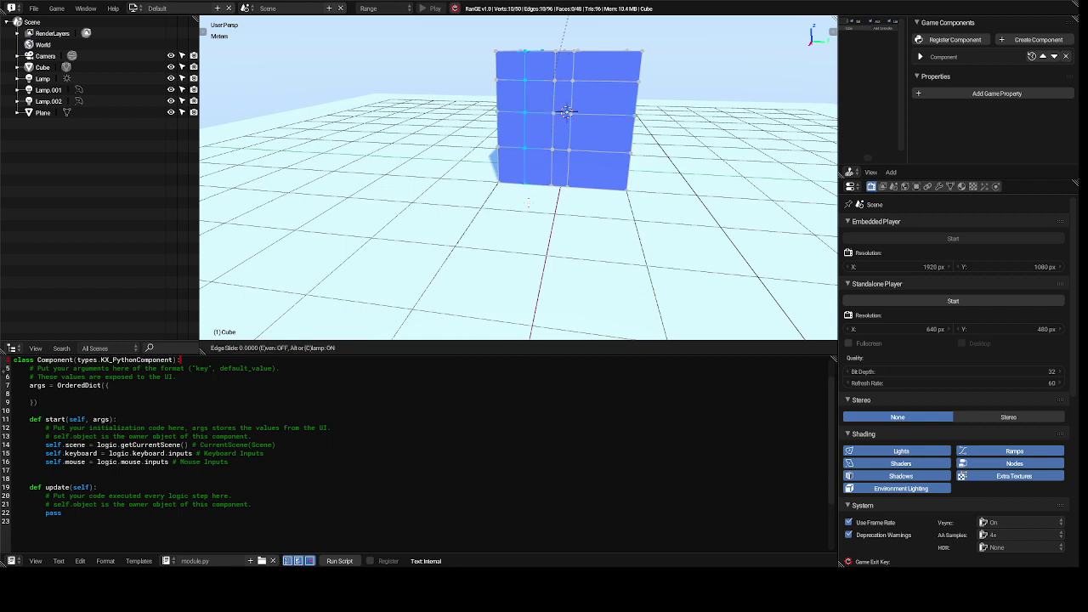
drag(527, 202, 524, 257)
click(524, 257)
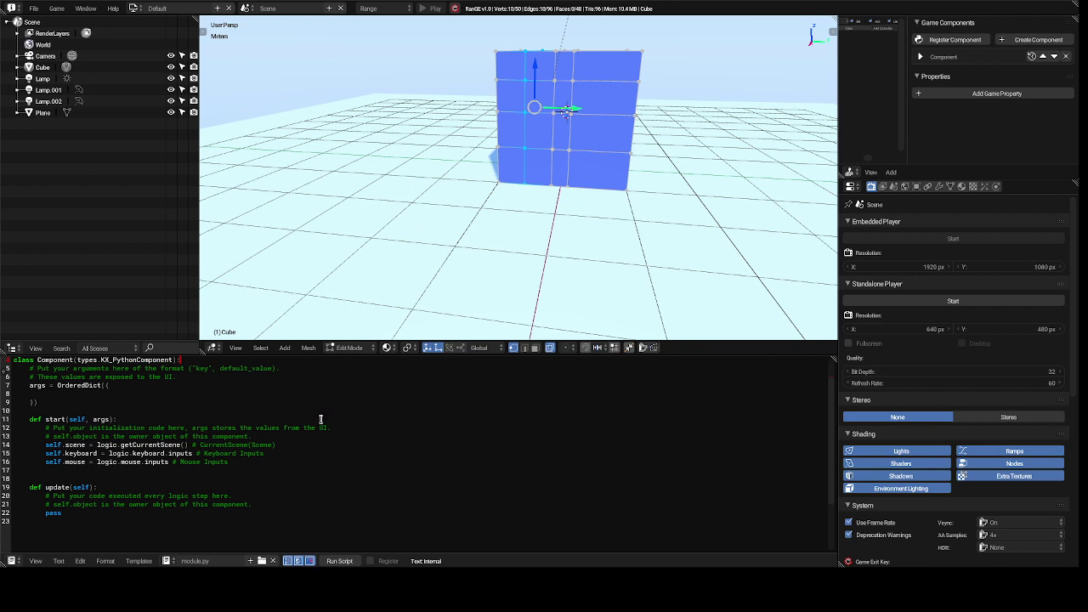
click(233, 348)
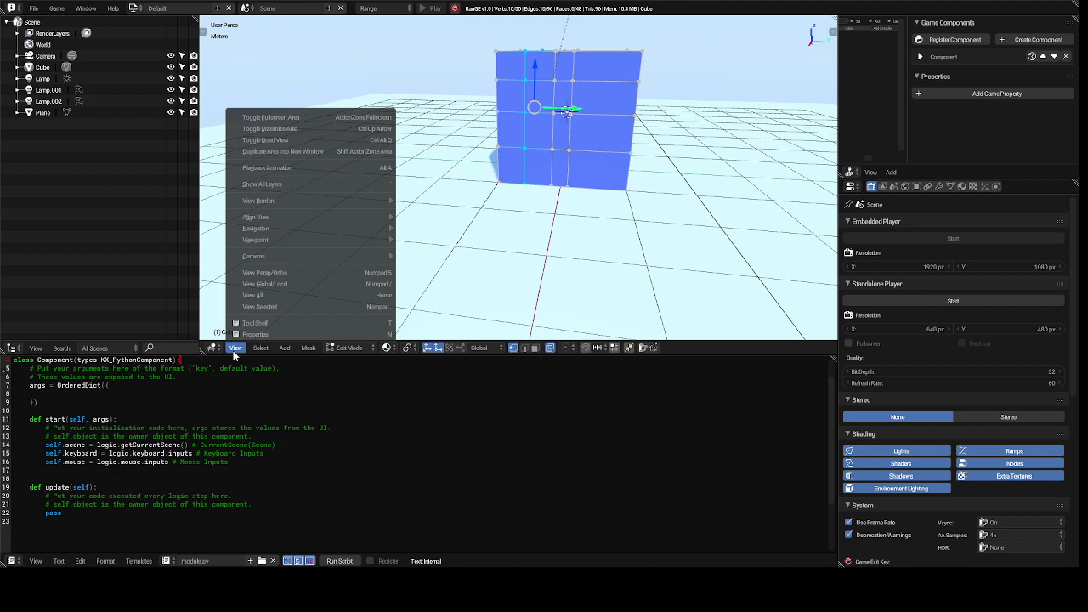
click(233, 348)
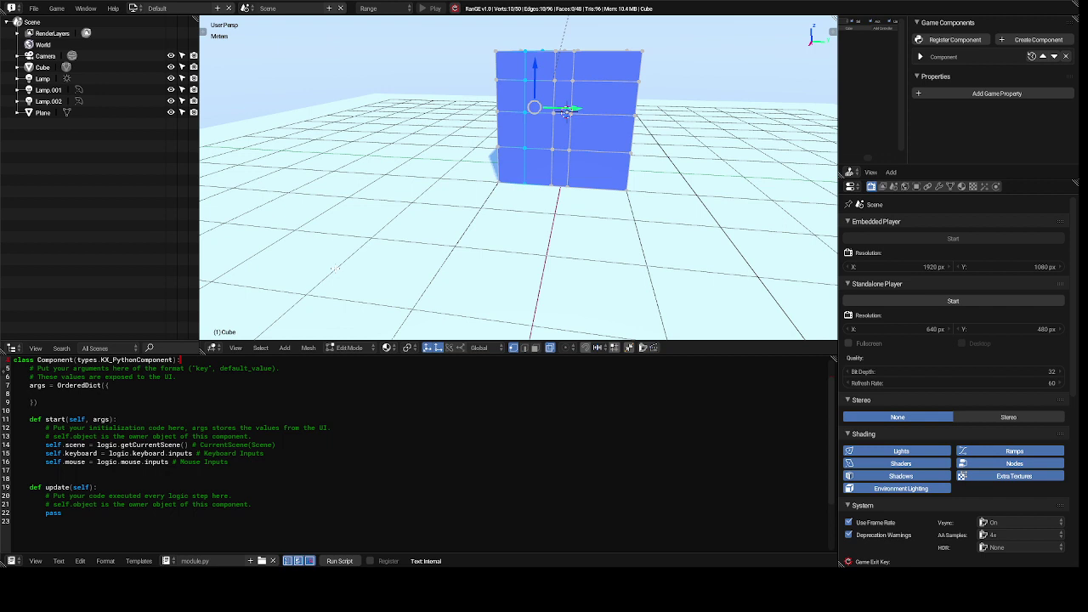
key(ctrl+r)
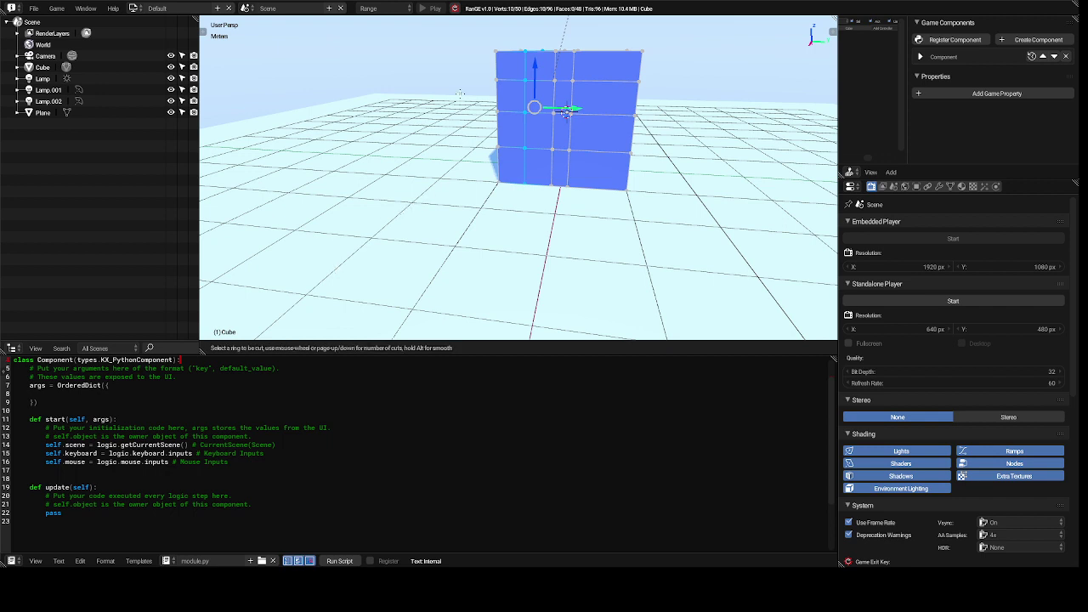
click(601, 84)
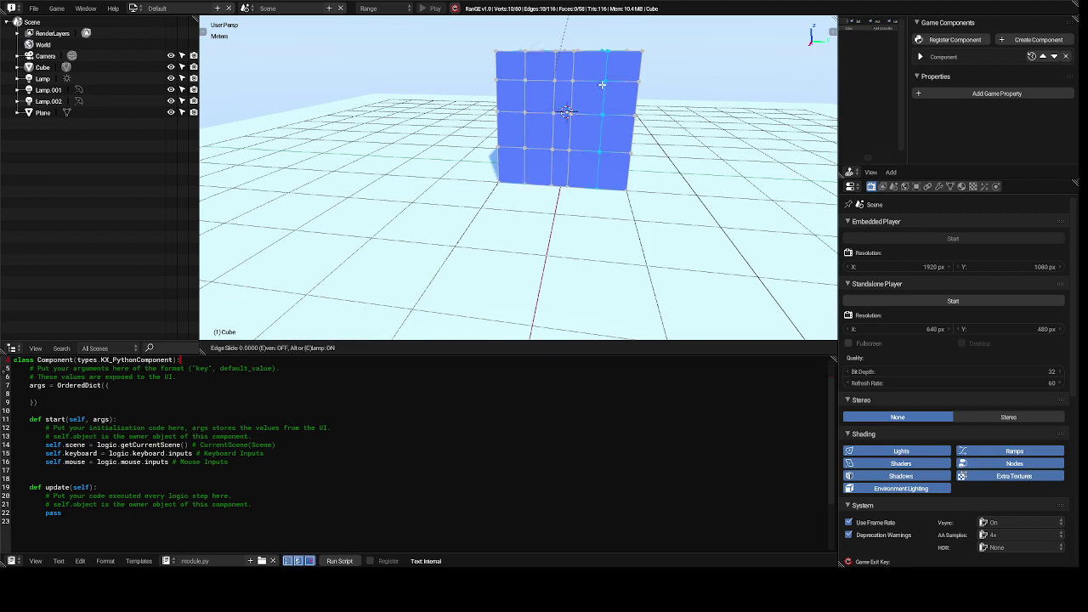
click(602, 84)
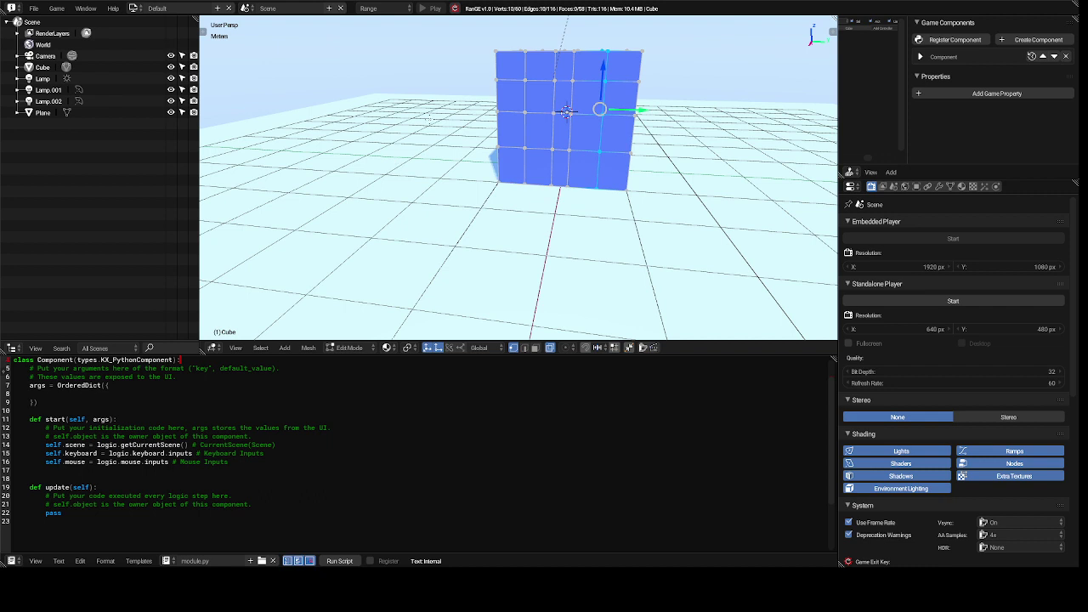
Select the front face just left of the narrow strip, between the upper two horizontal loops, and inset it by about 0.116
click(526, 79)
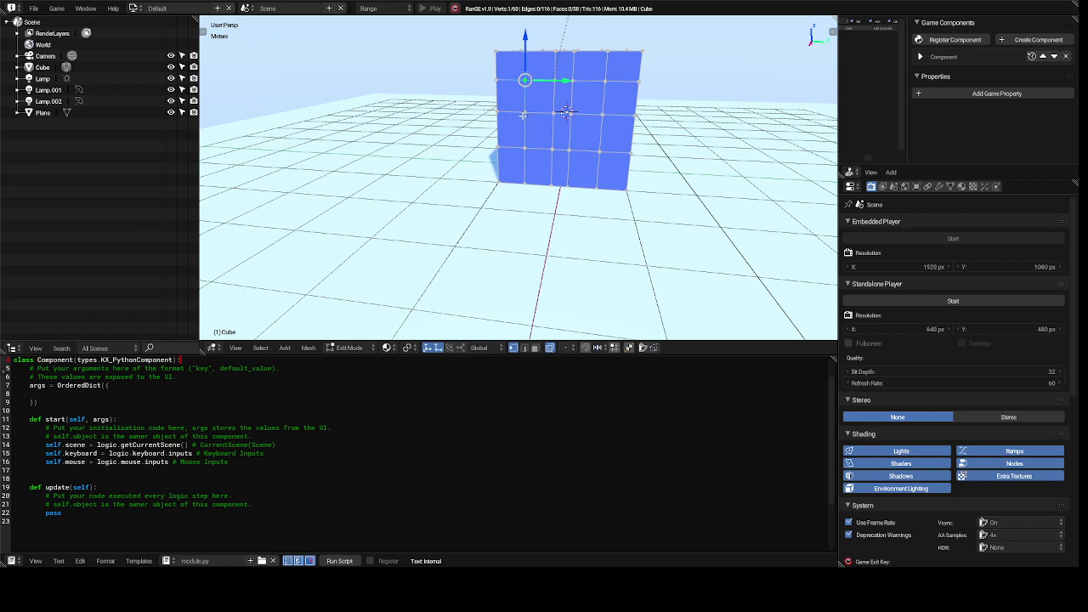
shift+click(523, 115)
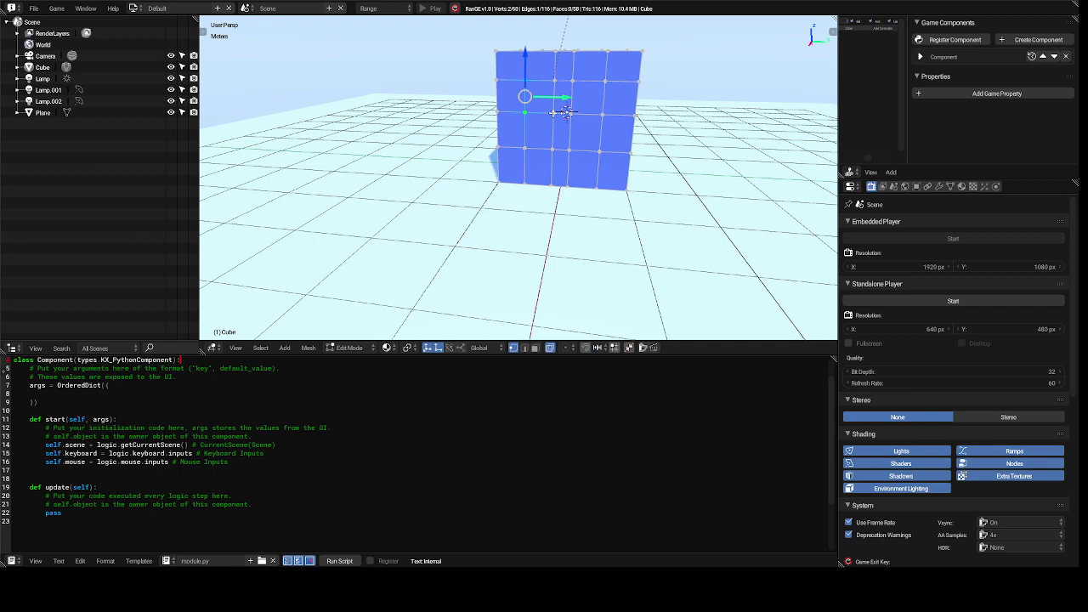
shift+click(553, 113)
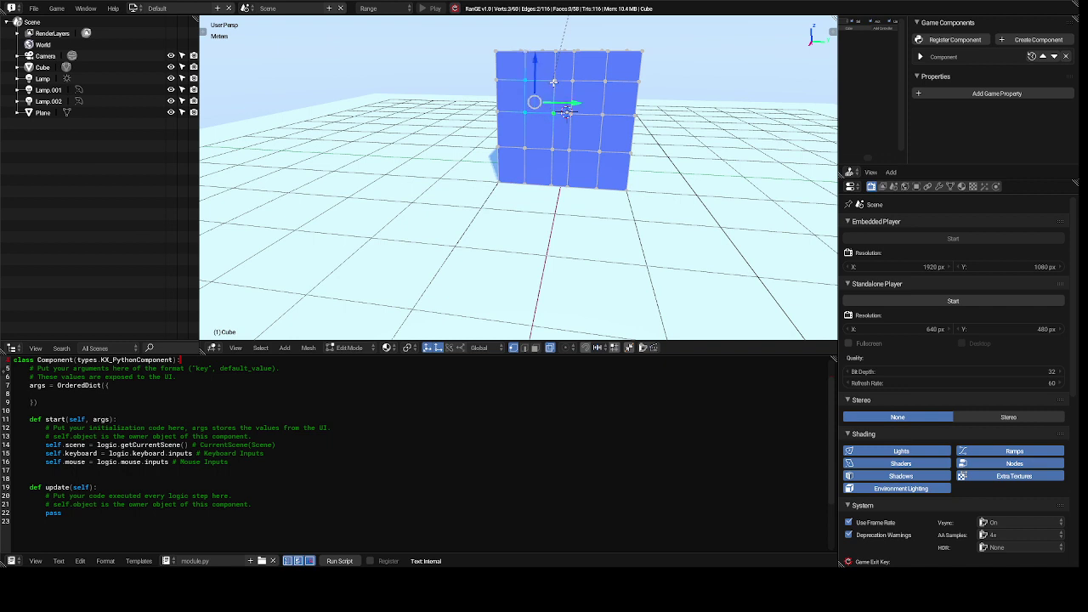
shift+click(553, 82)
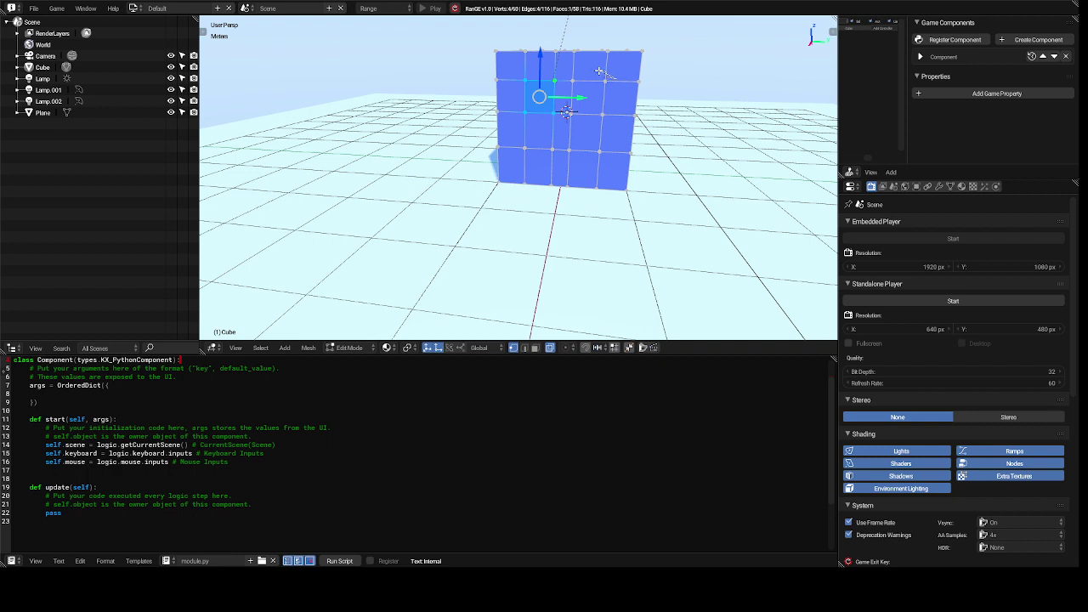
mouse_move(599, 71)
ctrl+mouse_down()
mouse_move(608, 73)
mouse_move(586, 73)
mouse_move(596, 92)
mouse_move(589, 128)
mouse_move(609, 123)
ctrl+mouse_up()
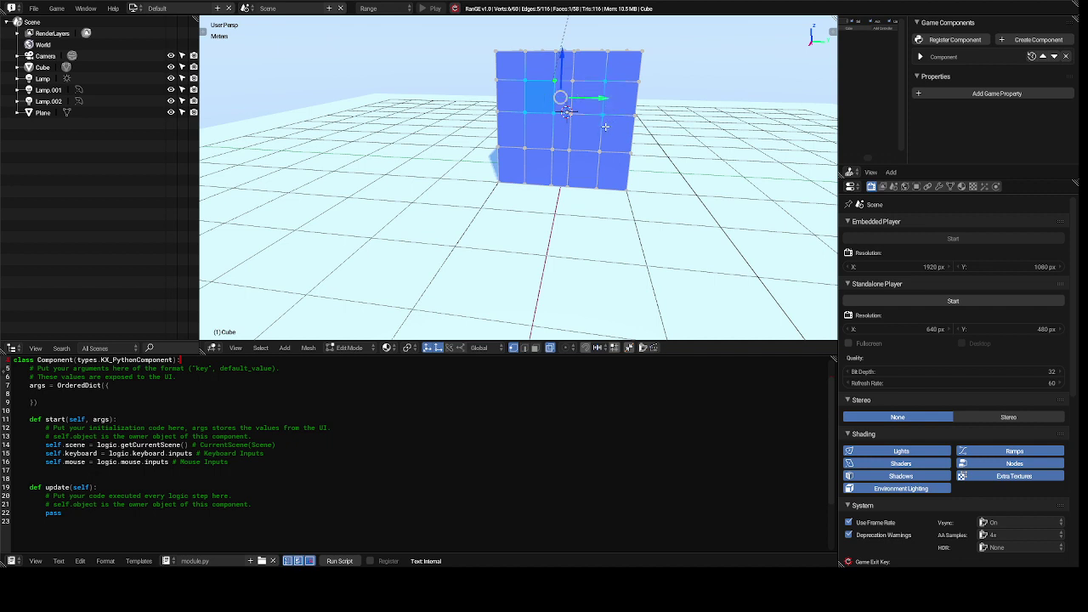
shift+click(575, 81)
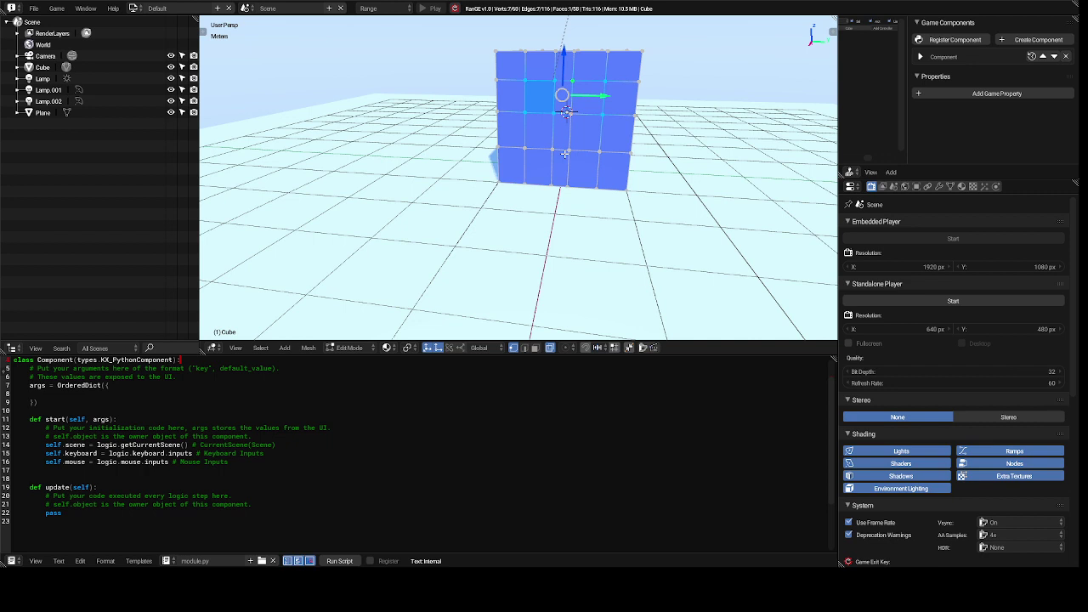
key(i)
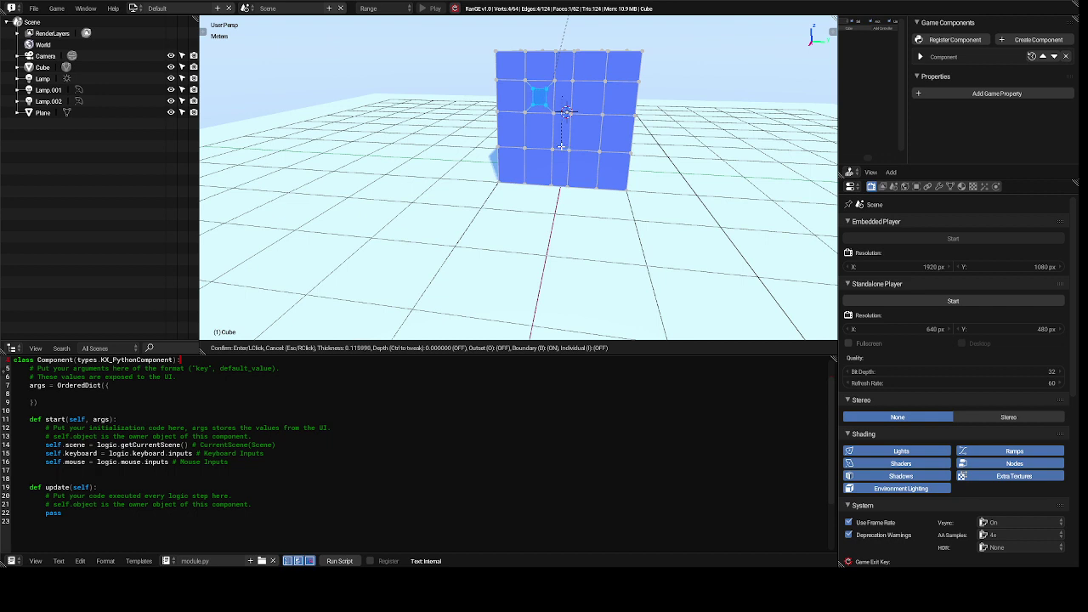
click(561, 146)
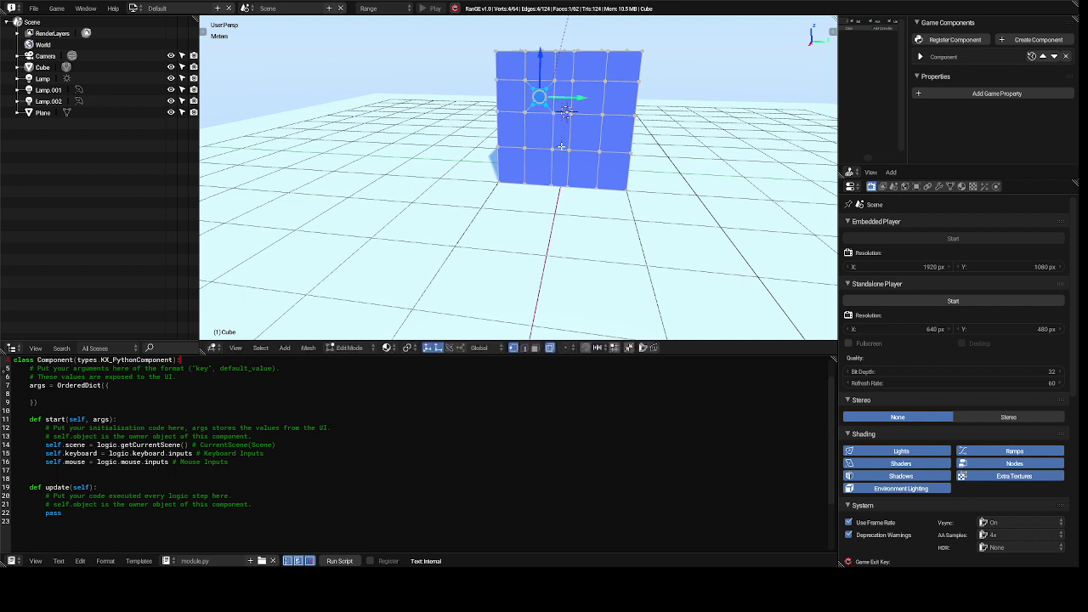
Inset the matching front face just right of the narrow strip by about 0.133 and extrude it inward about 35 cm
right_click(573, 79)
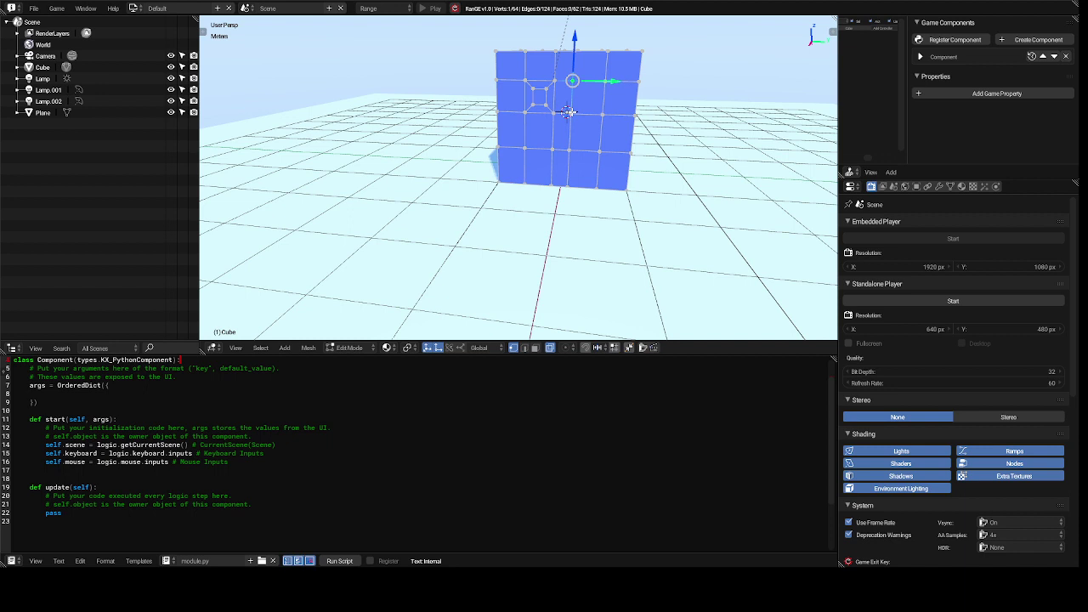
shift+right_click(568, 112)
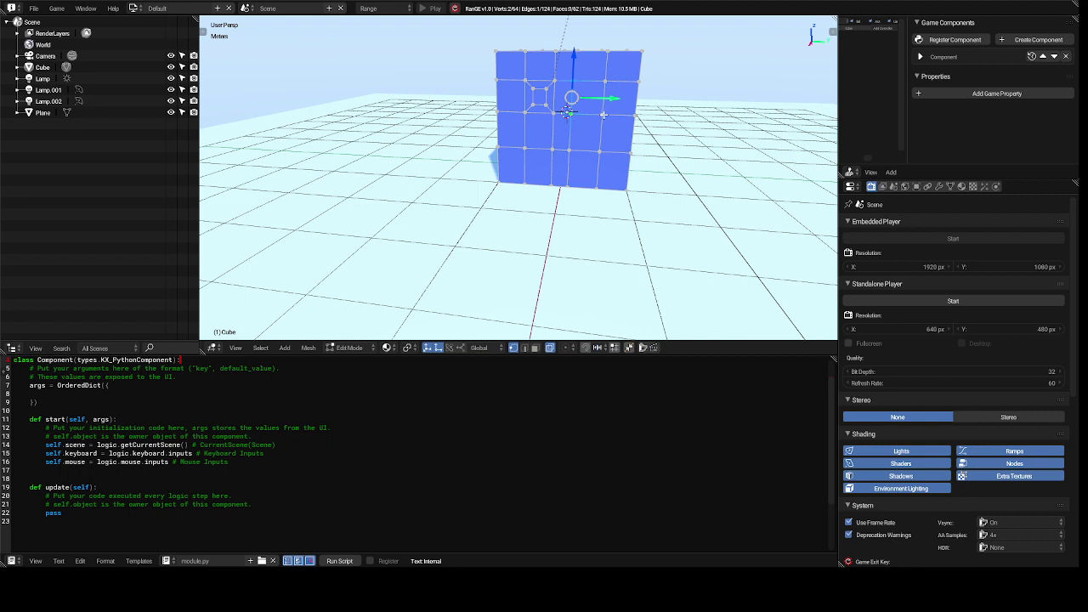
shift+right_click(603, 114)
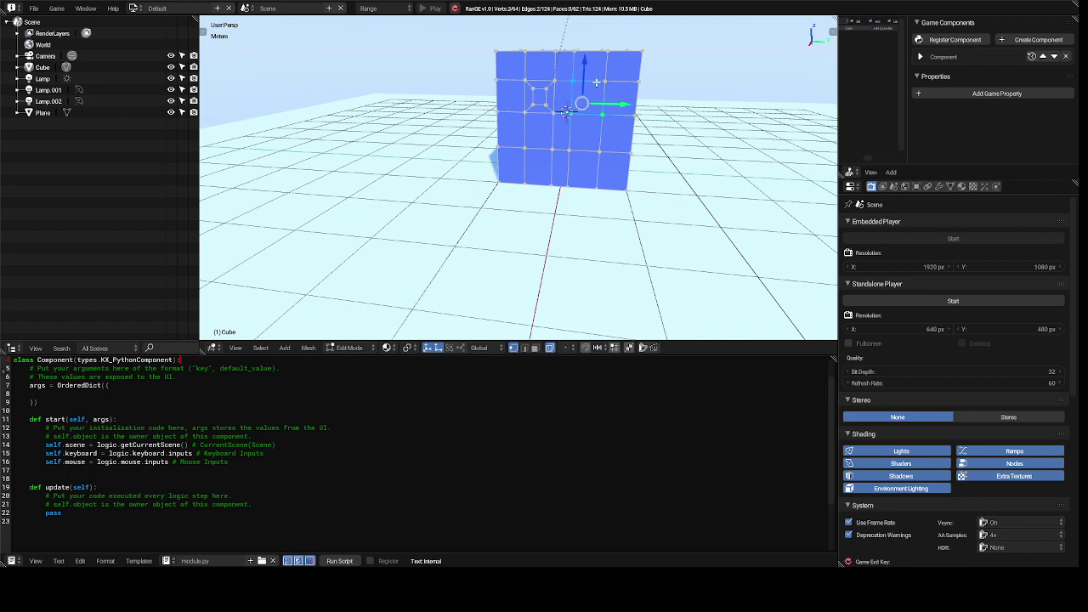
shift+right_click(603, 81)
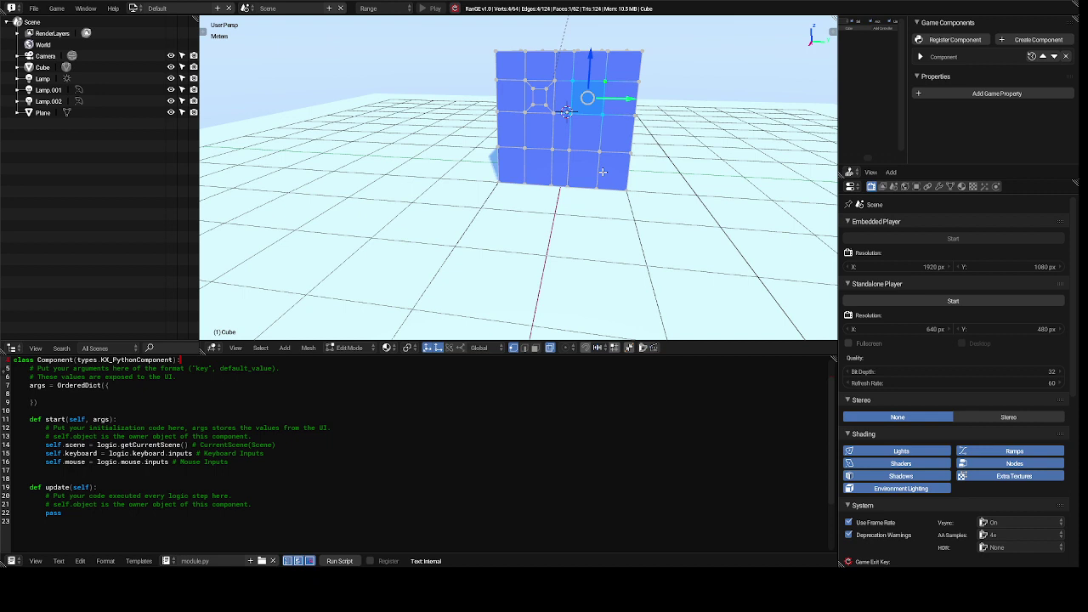
key(i)
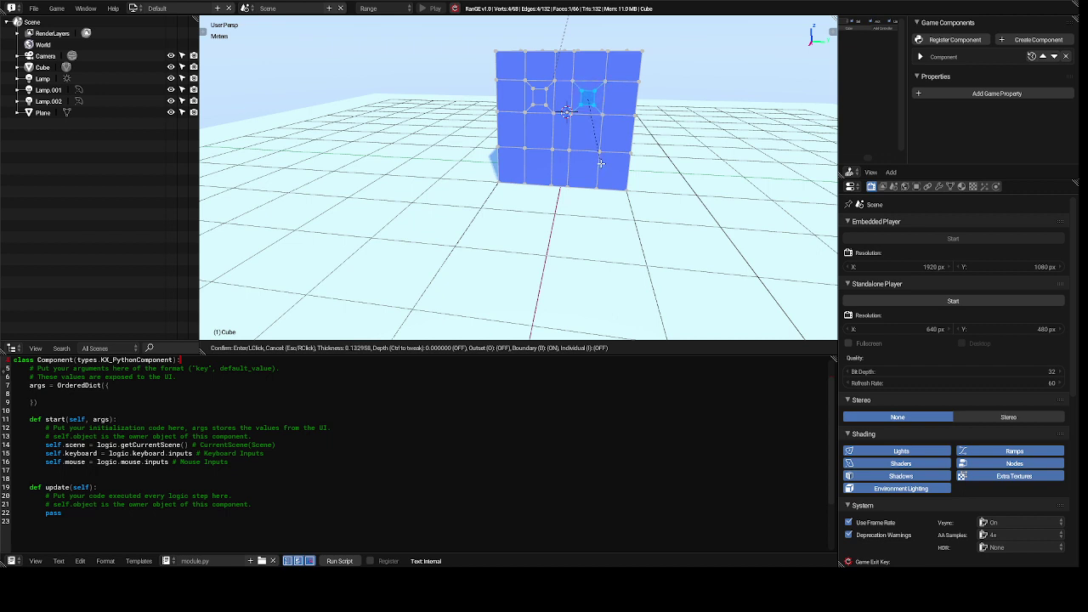
click(600, 163)
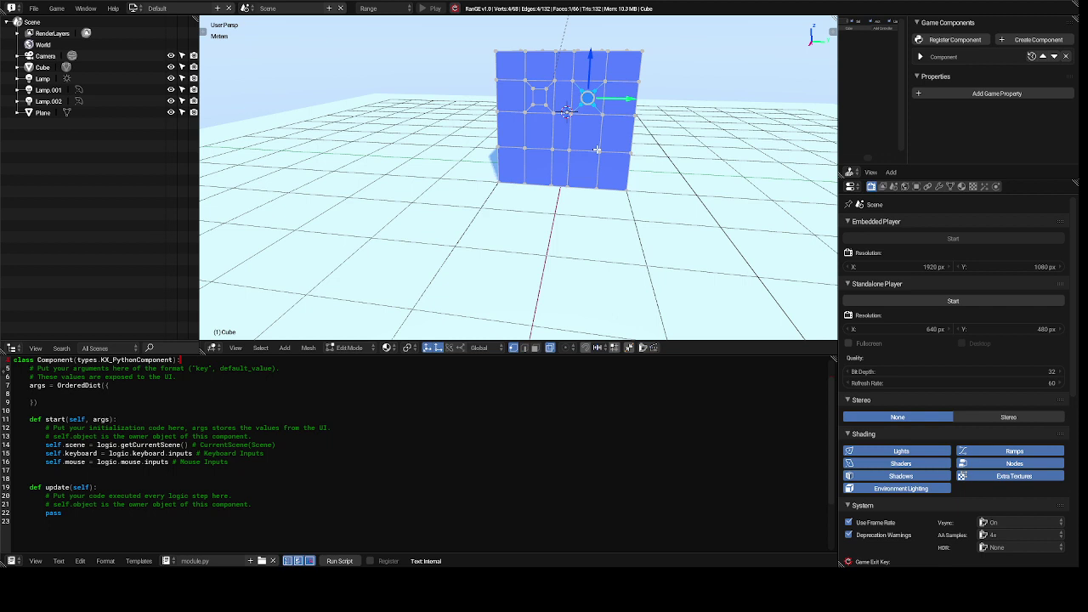
key(e)
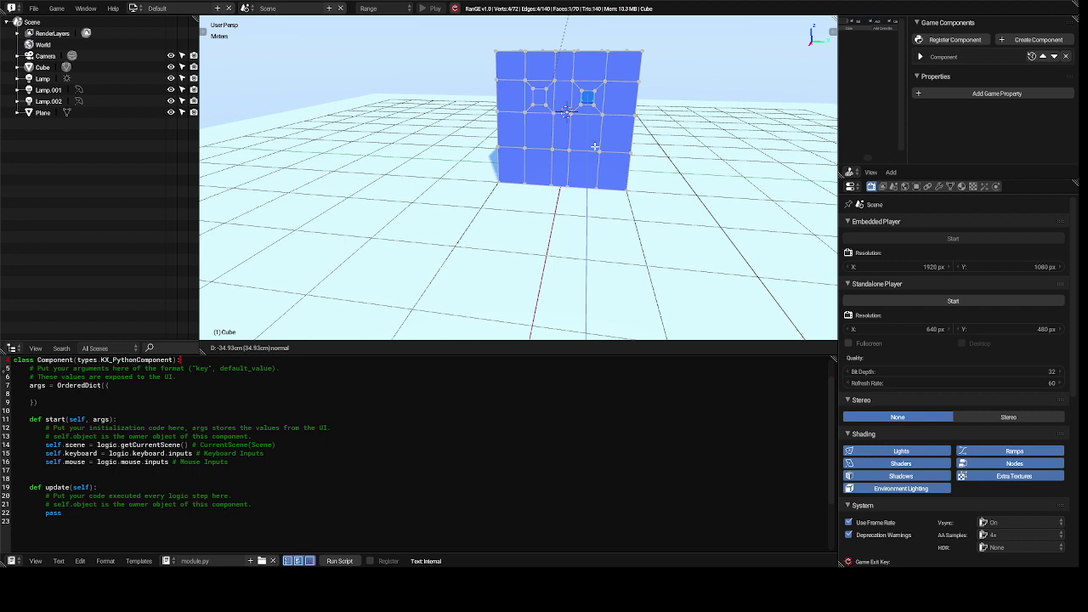
click(595, 147)
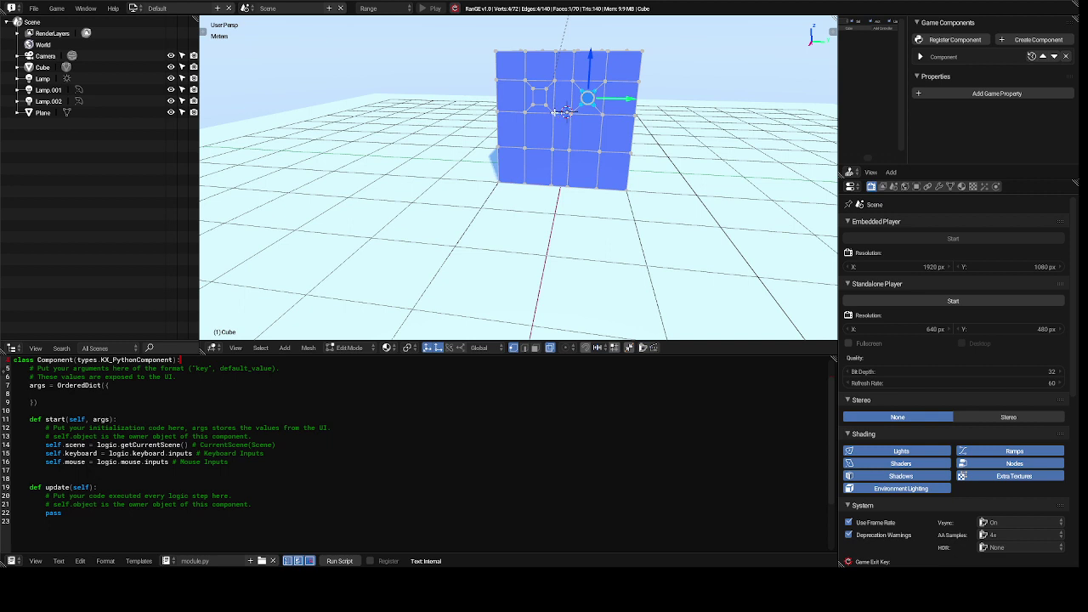
Select the narrow strip's front face between the lower two horizontal loops and inset it by about 0.094
click(564, 112)
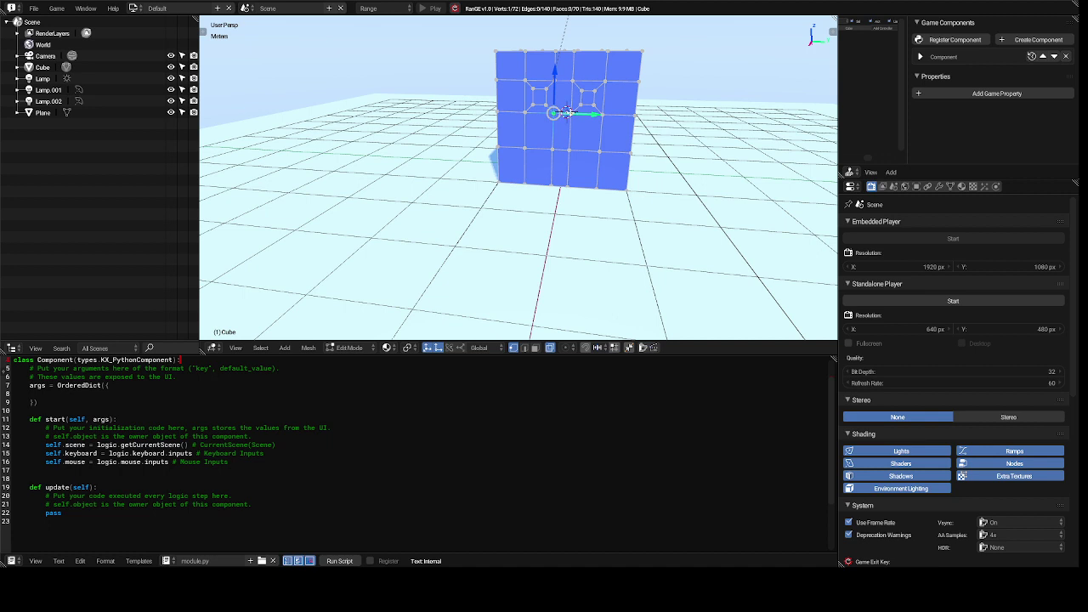
shift+click(569, 112)
shift+click(569, 148)
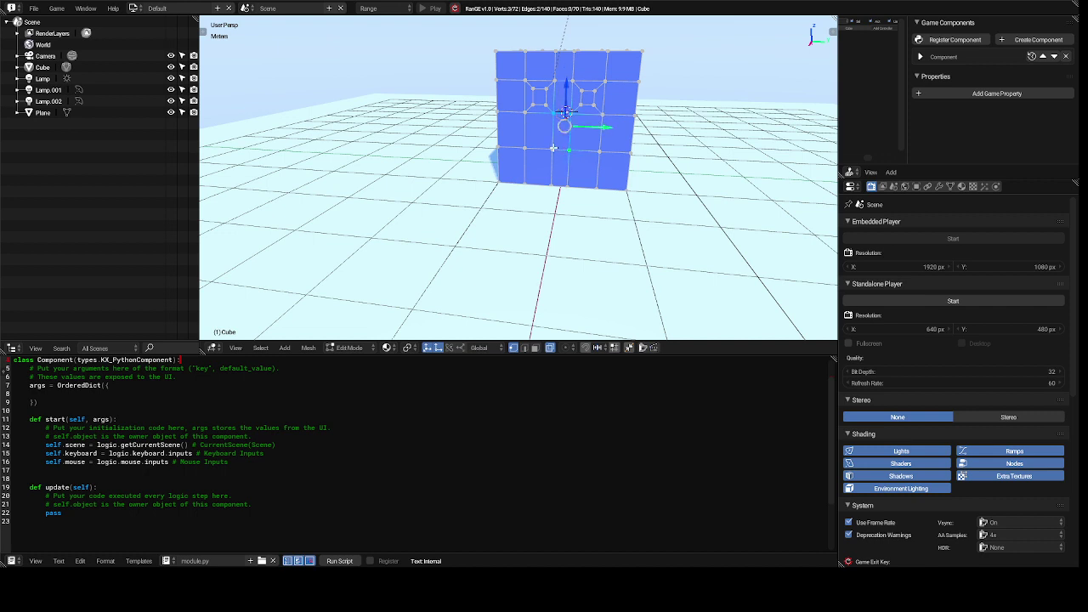
shift+click(553, 148)
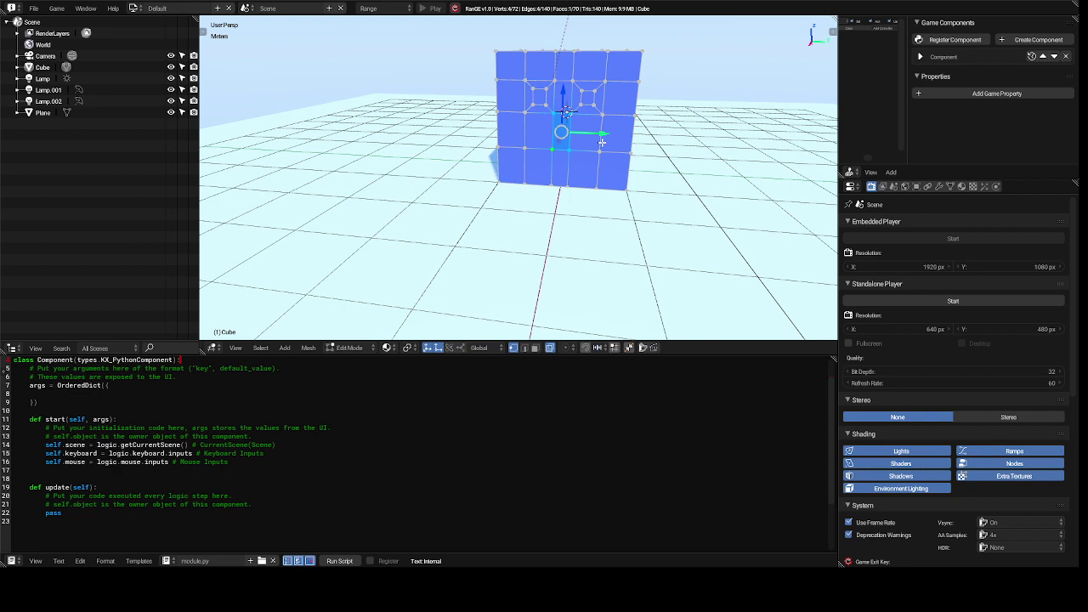
key(i)
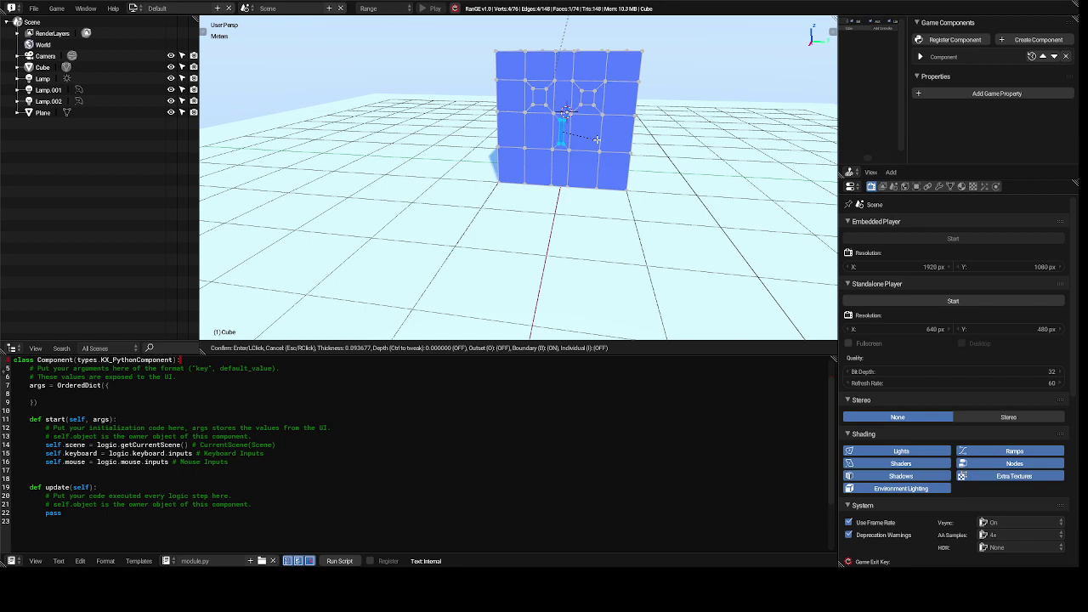
click(597, 138)
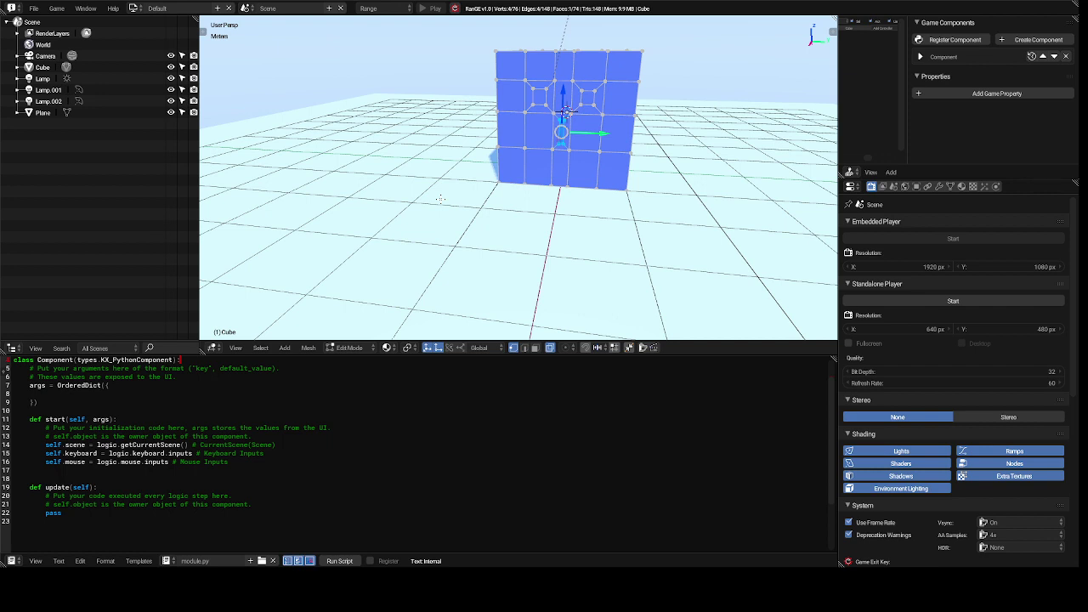
Add a centred horizontal loop cut through the cube's lowest band of faces
key(ctrl+r)
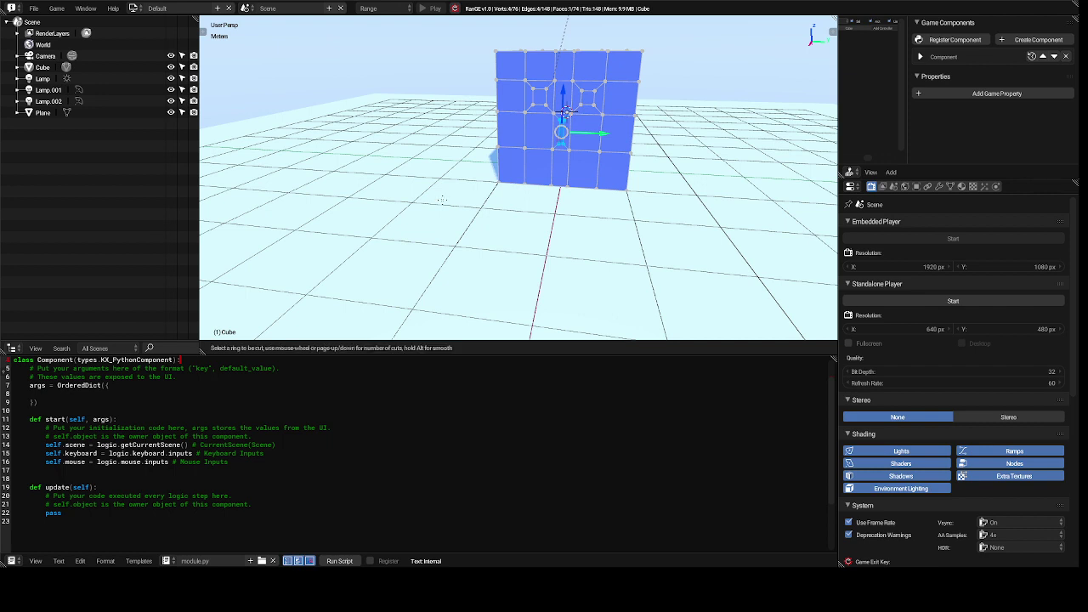
click(555, 179)
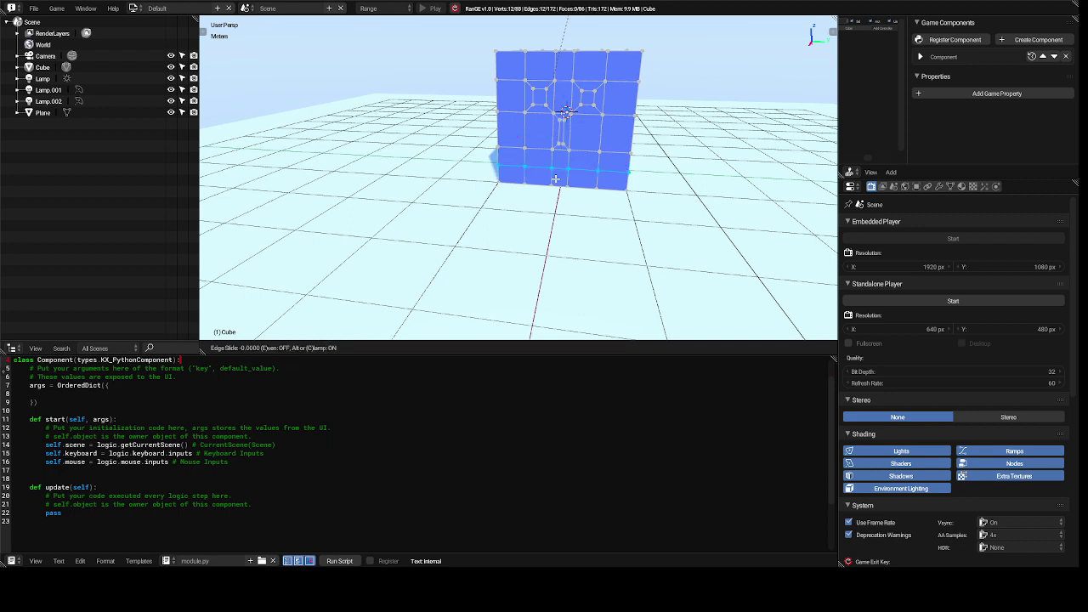
click(555, 178)
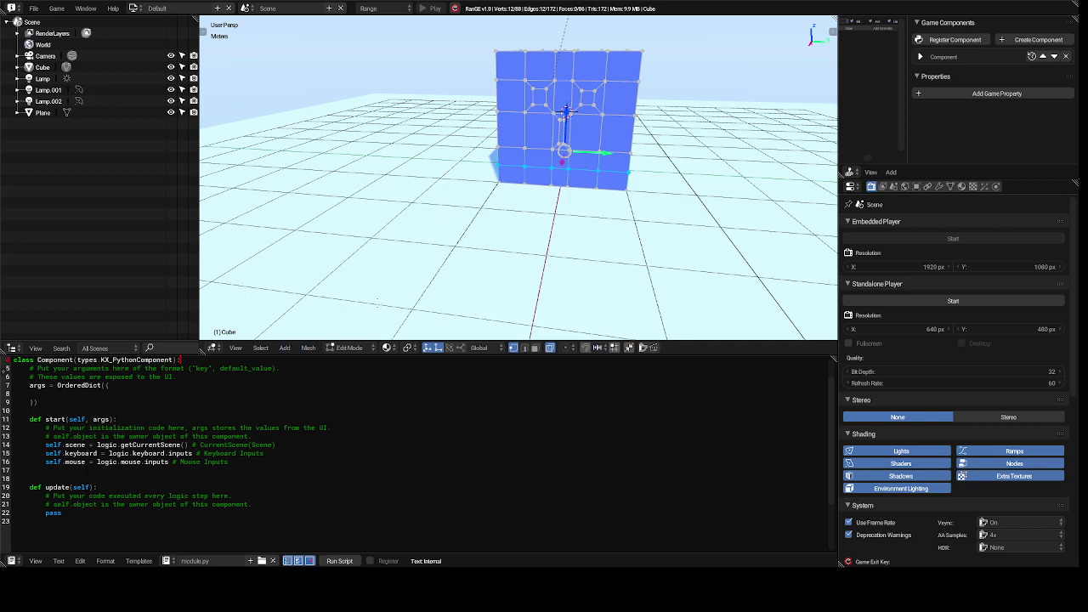
Select the two outer front vertices of the lowest loop cut and move them upward
right_click(501, 167)
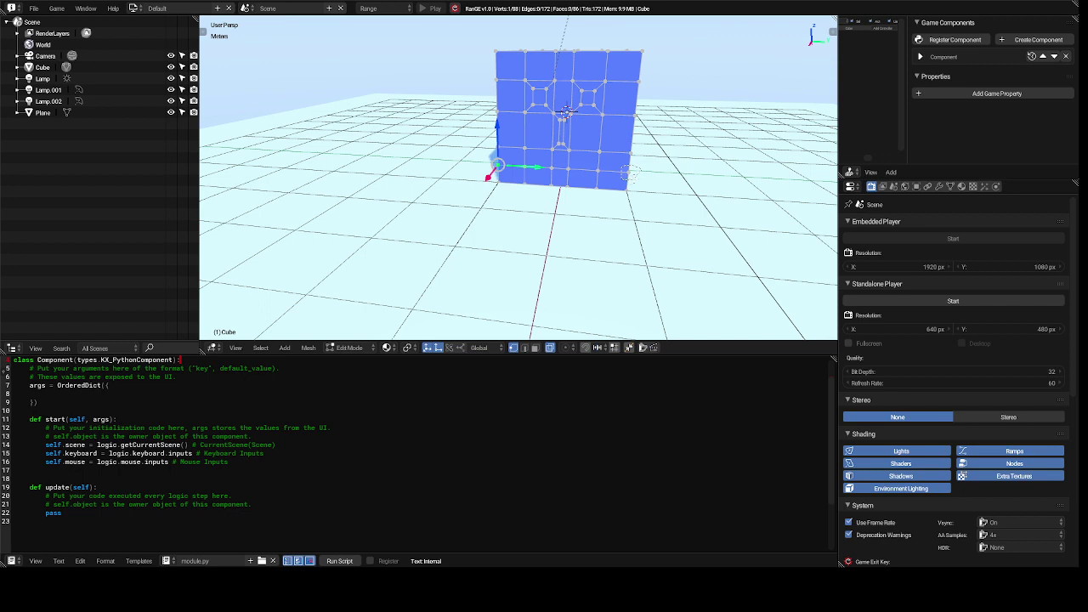
shift+click(631, 175)
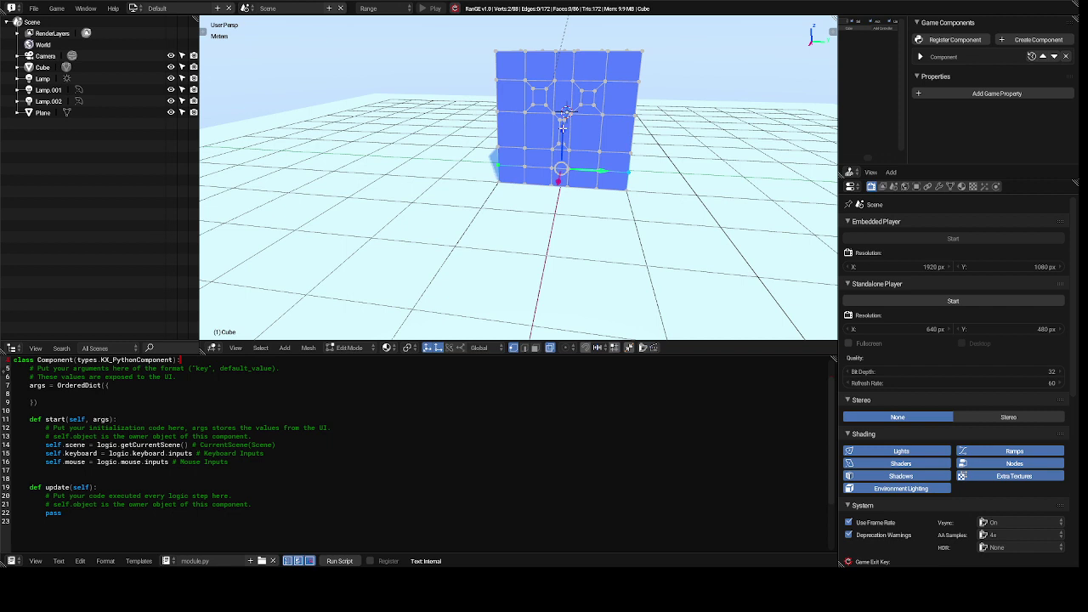
key(g)
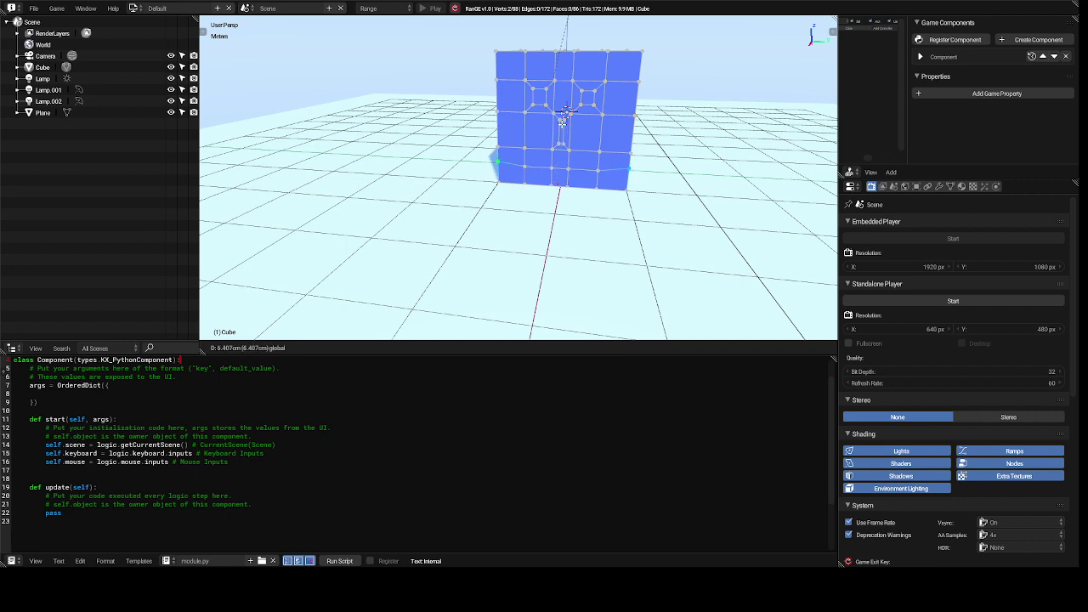
click(562, 121)
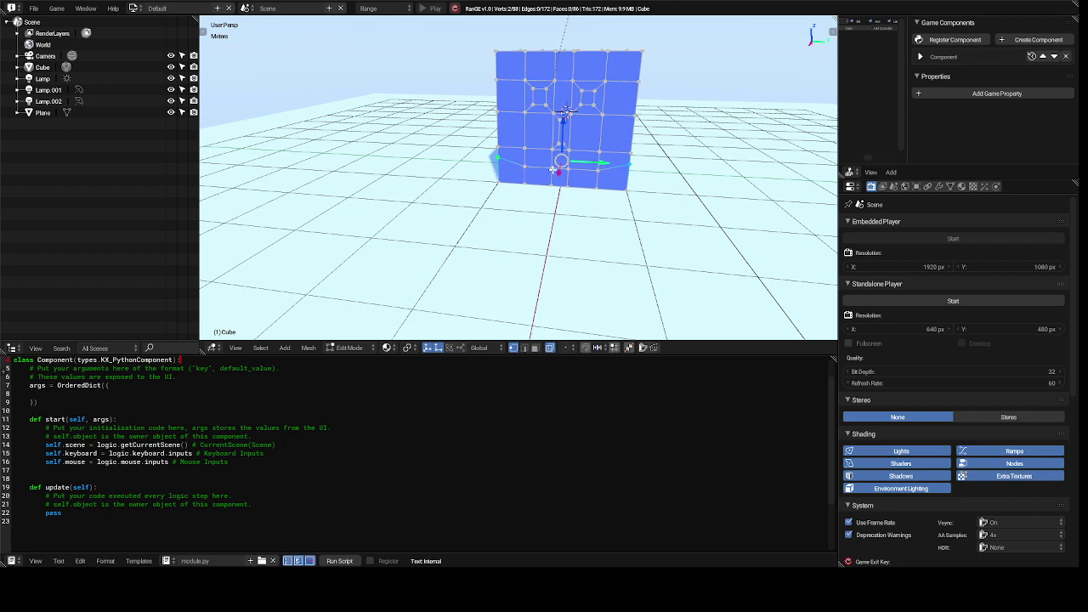
Select the narrow strip's two front vertices on the lowest loop cut and move them down by about 8 cm
click(553, 169)
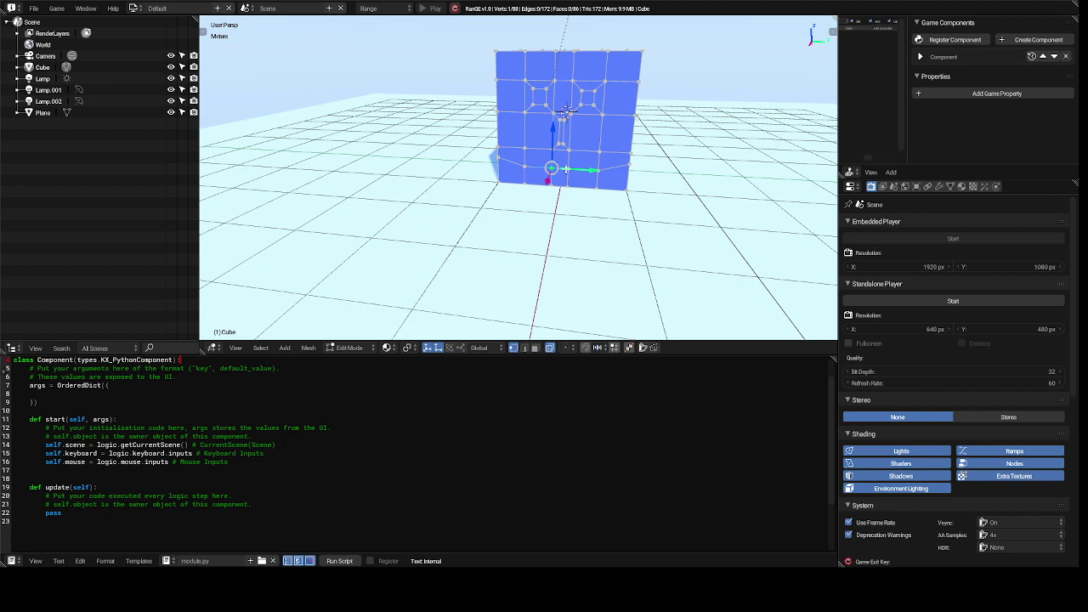
shift+click(566, 170)
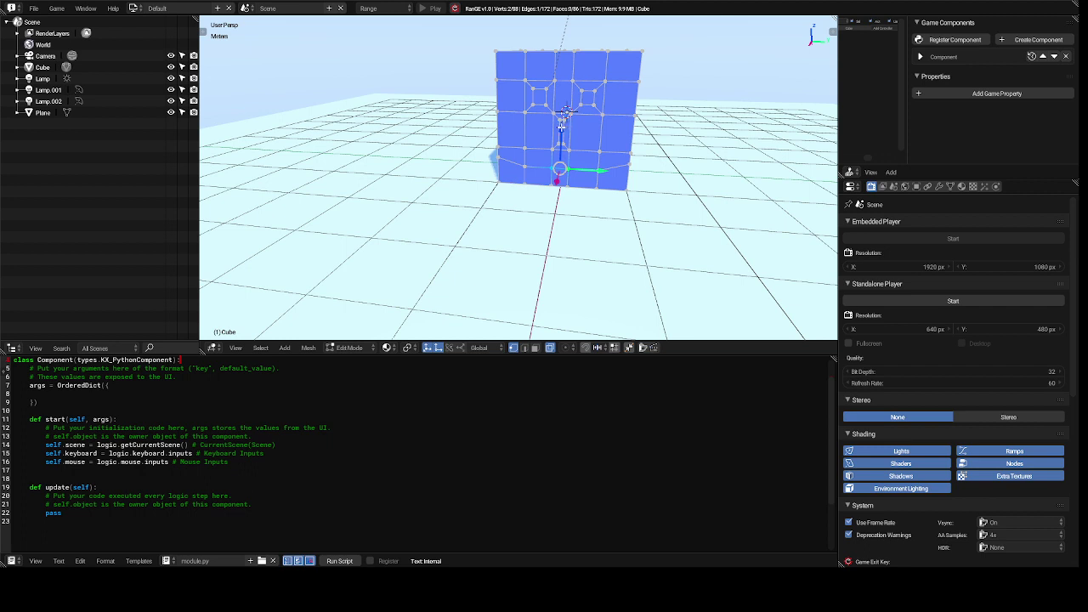
key(g)
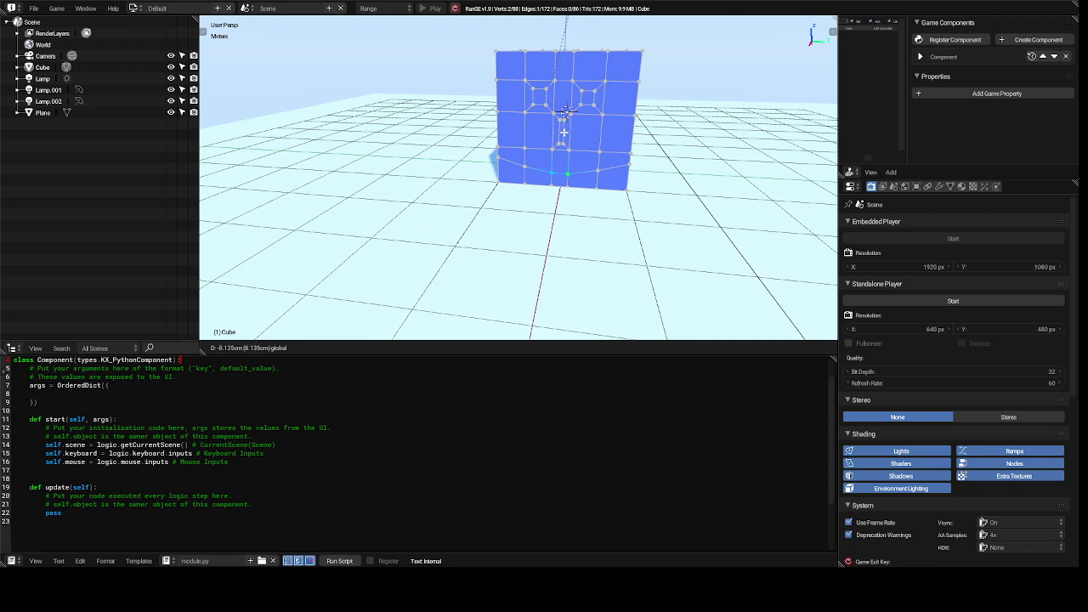
click(564, 132)
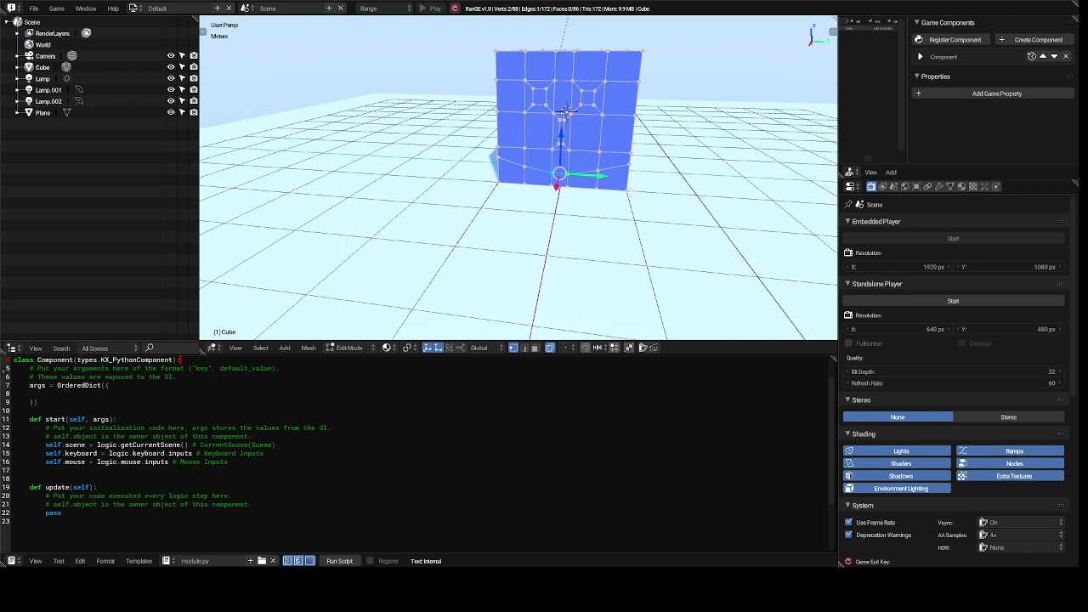
Select the whole mesh, try a Mesh Deform modifier on the cube and remove it
key(a)
key(a)
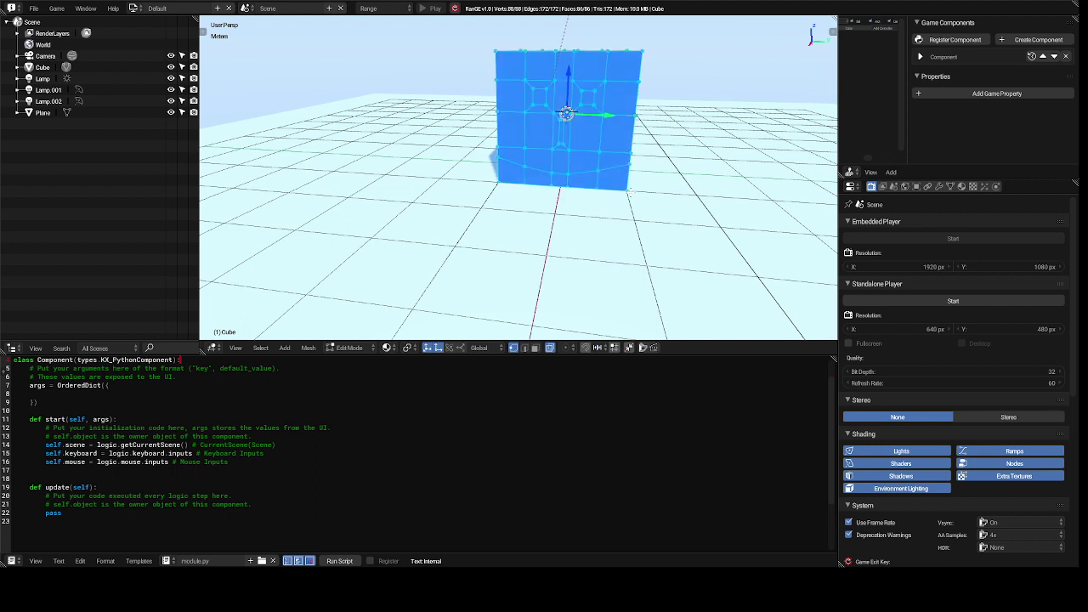
click(940, 187)
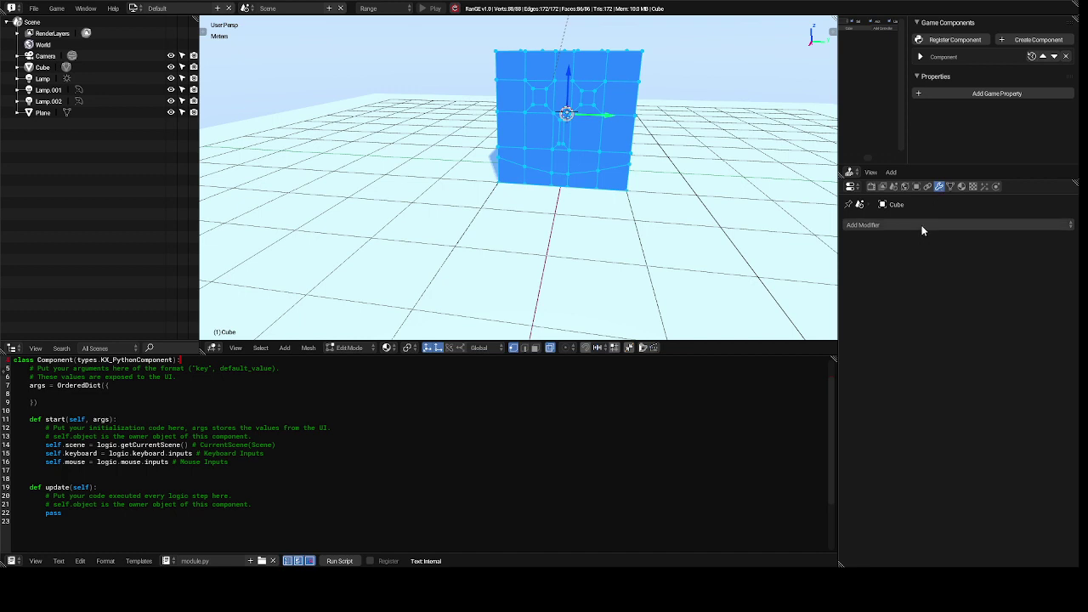
click(923, 226)
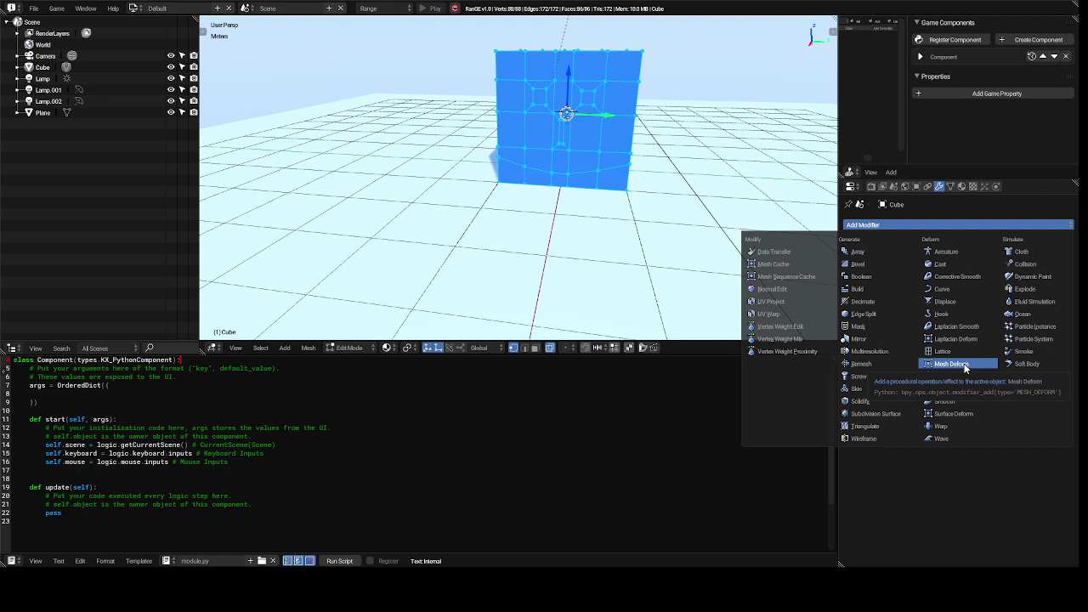
click(964, 367)
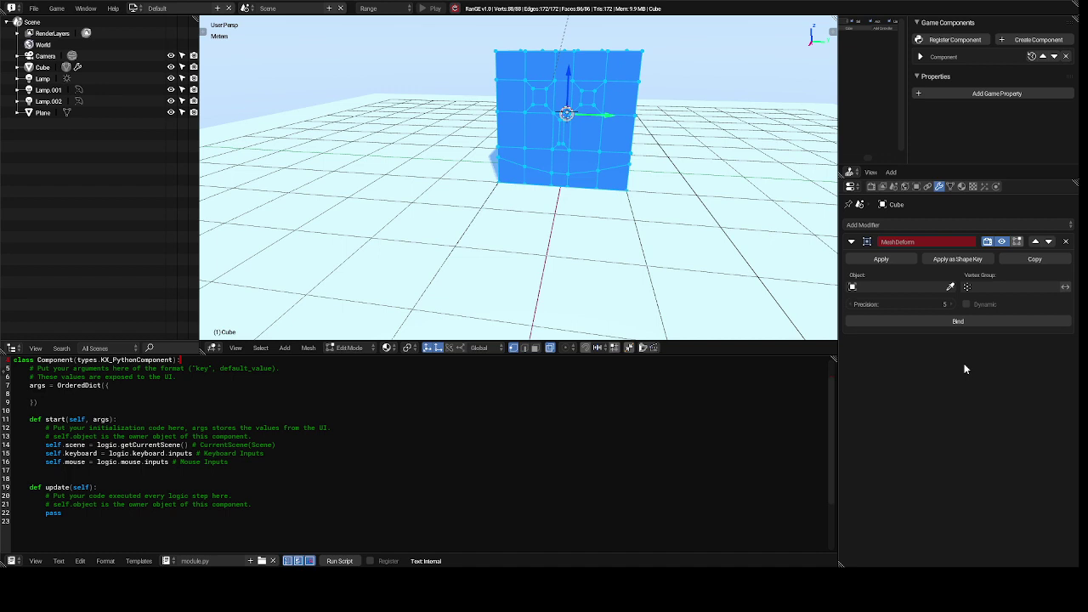
click(854, 289)
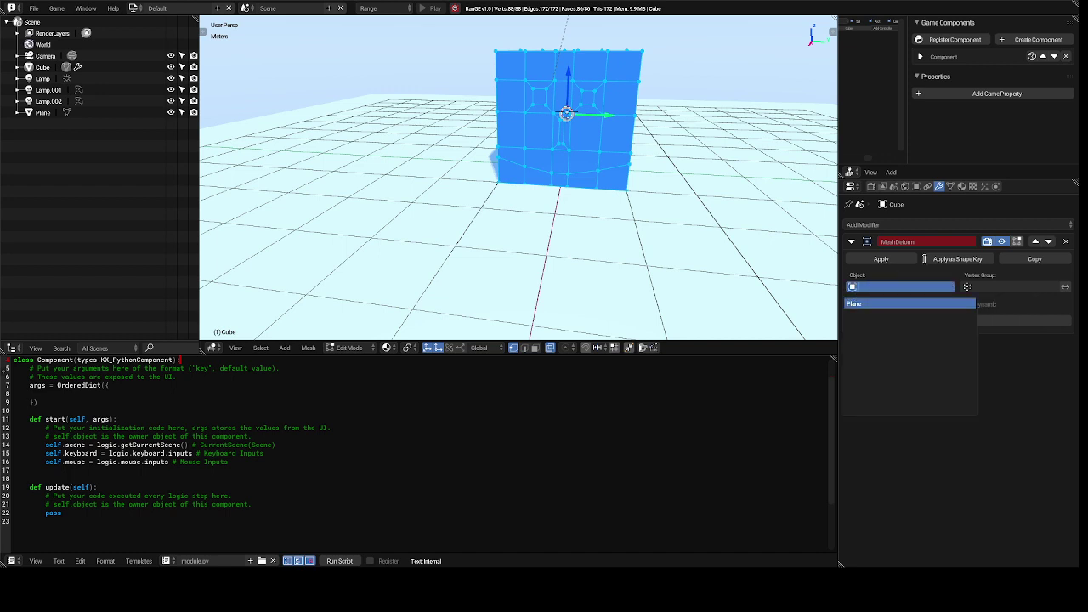
click(1036, 244)
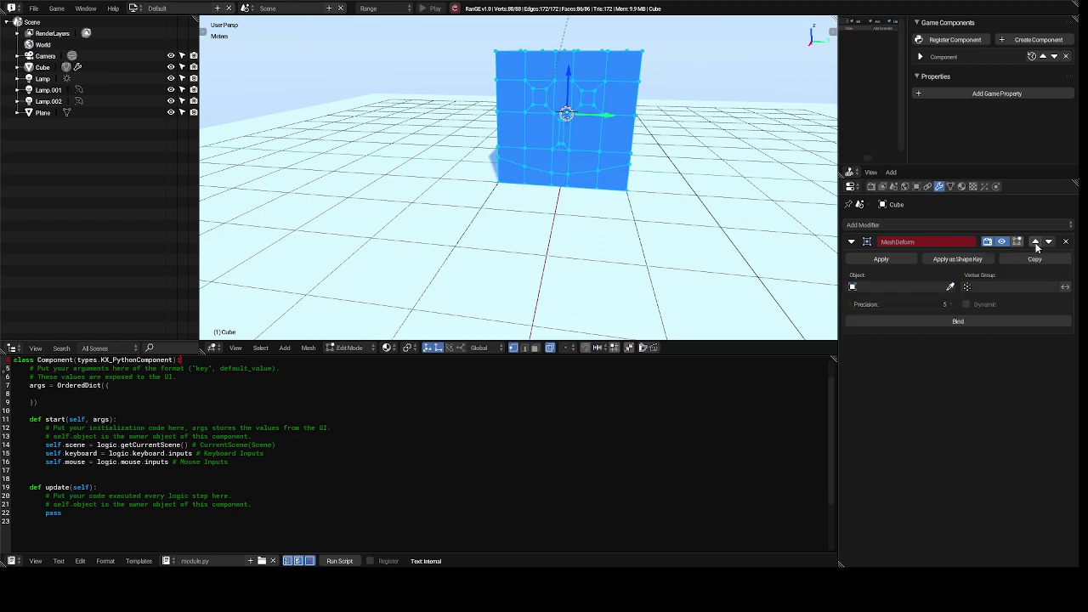
click(967, 286)
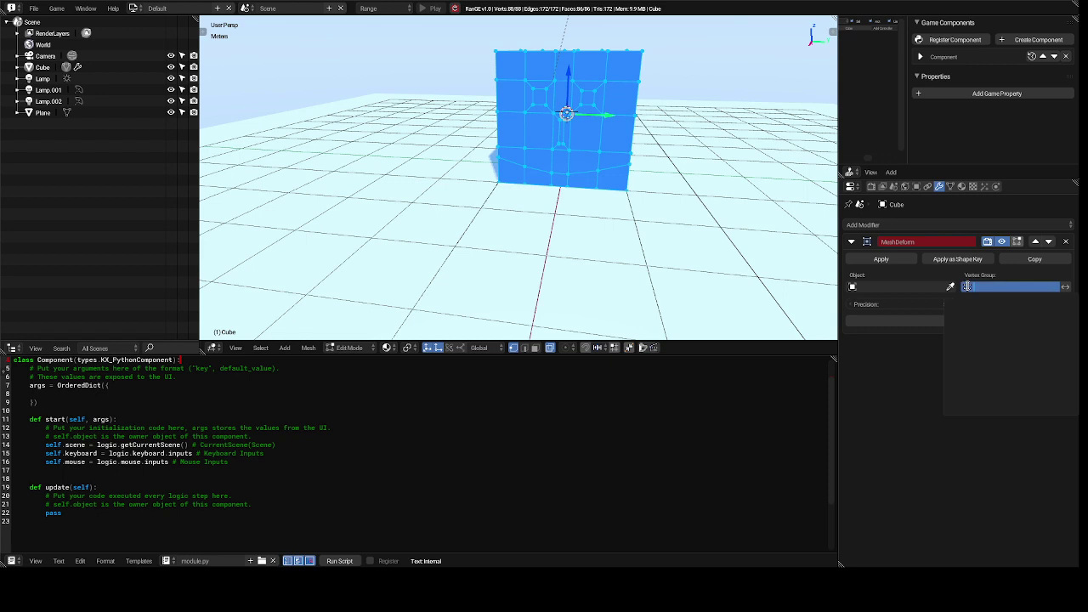
click(966, 219)
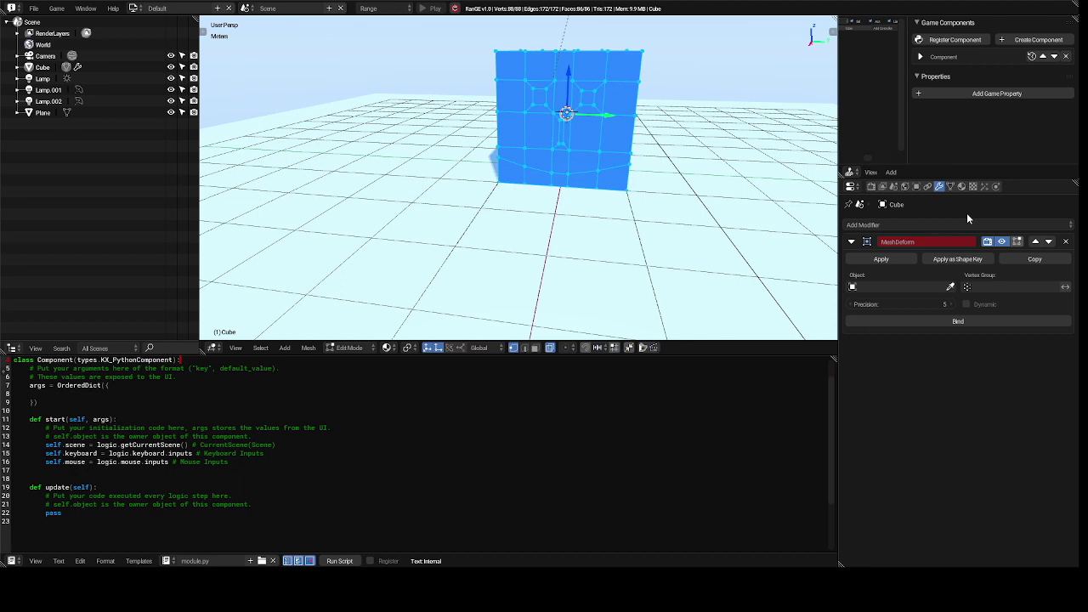
click(1066, 244)
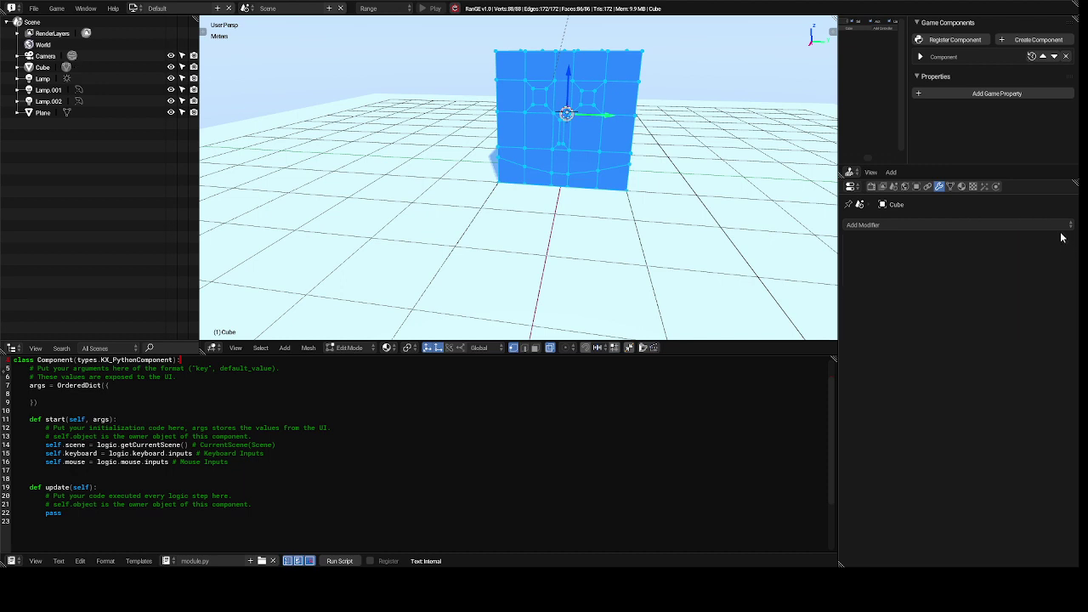
Try a Surface Deform modifier on the cube and remove it
click(1059, 230)
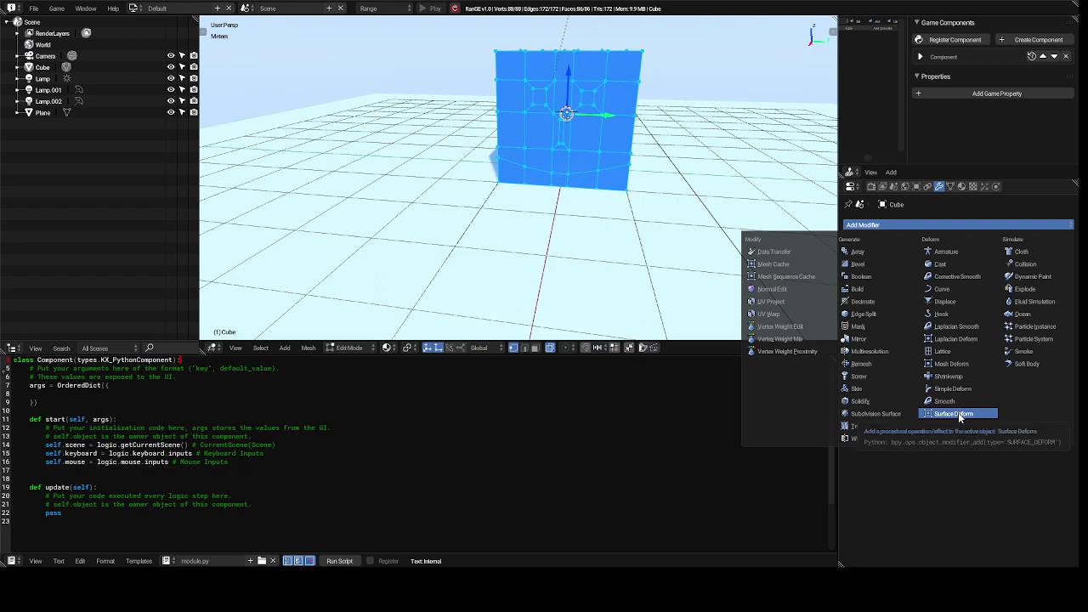
click(959, 414)
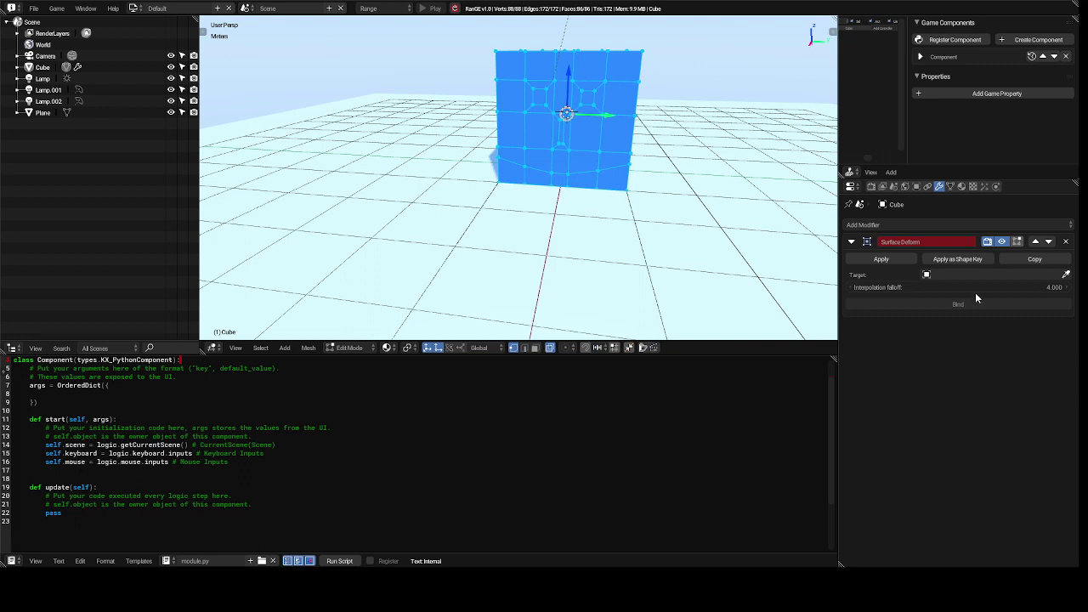
click(1064, 243)
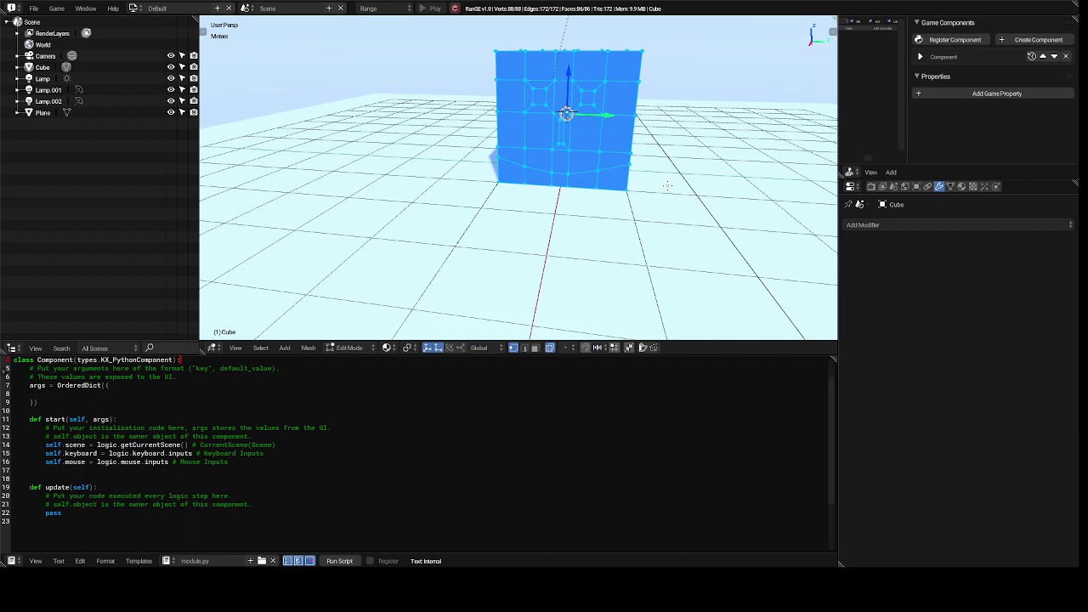
key(b)
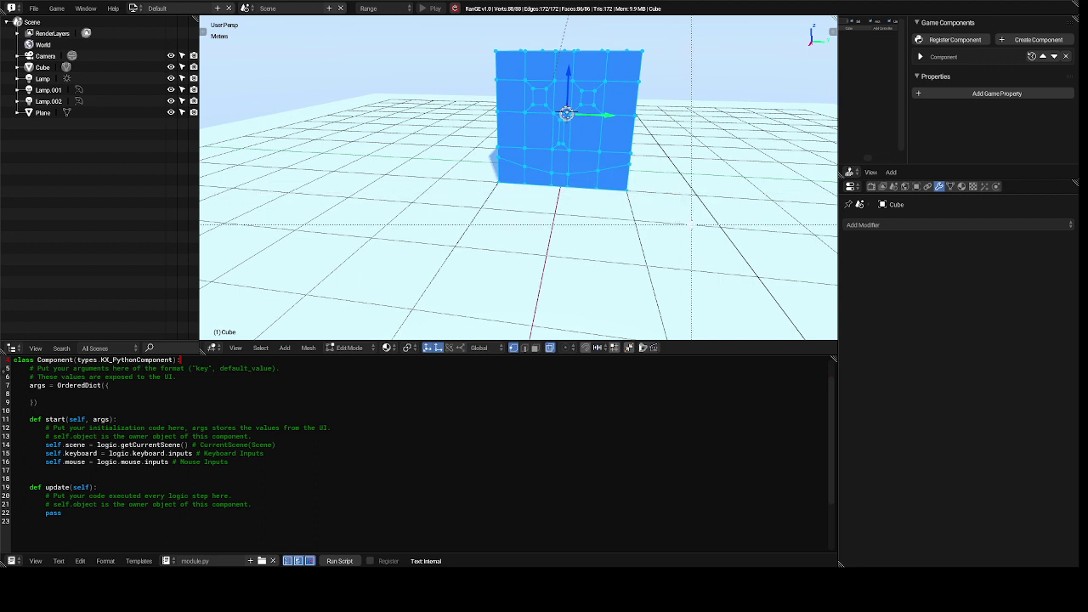
key(Escape)
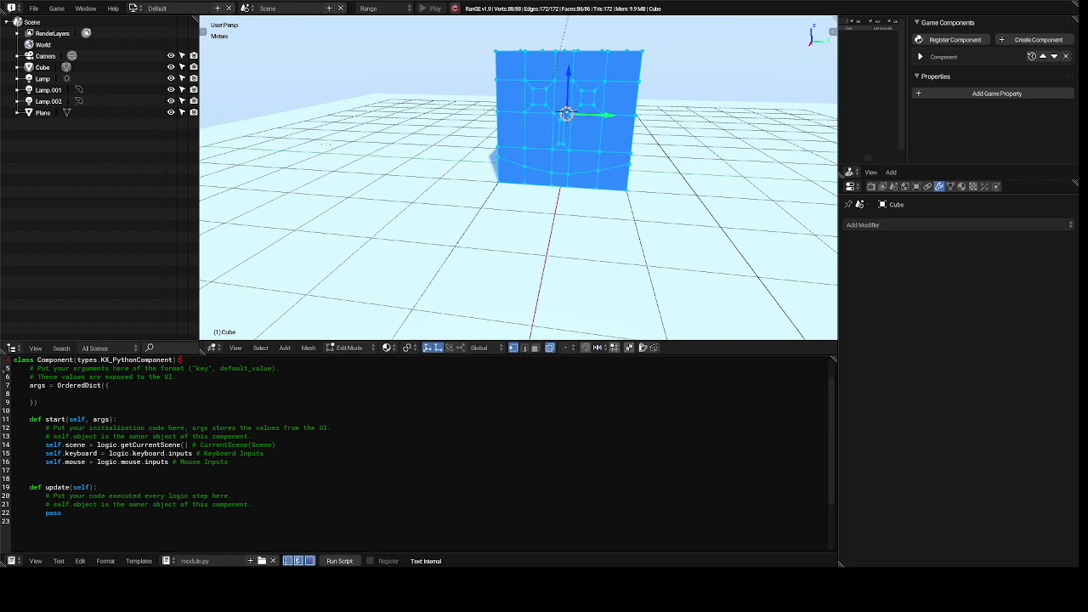
click(214, 347)
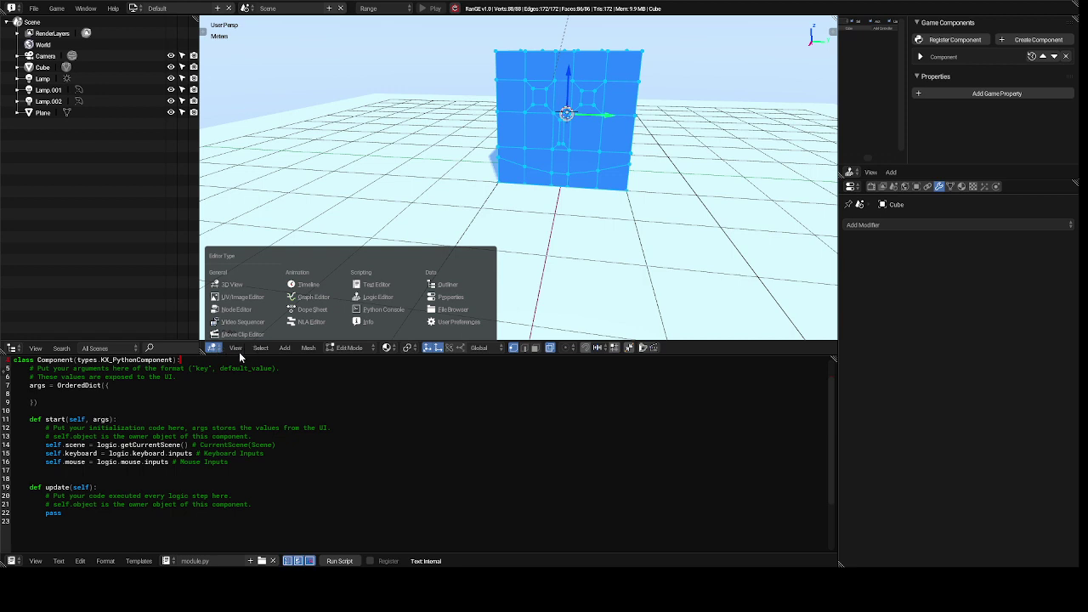
click(239, 352)
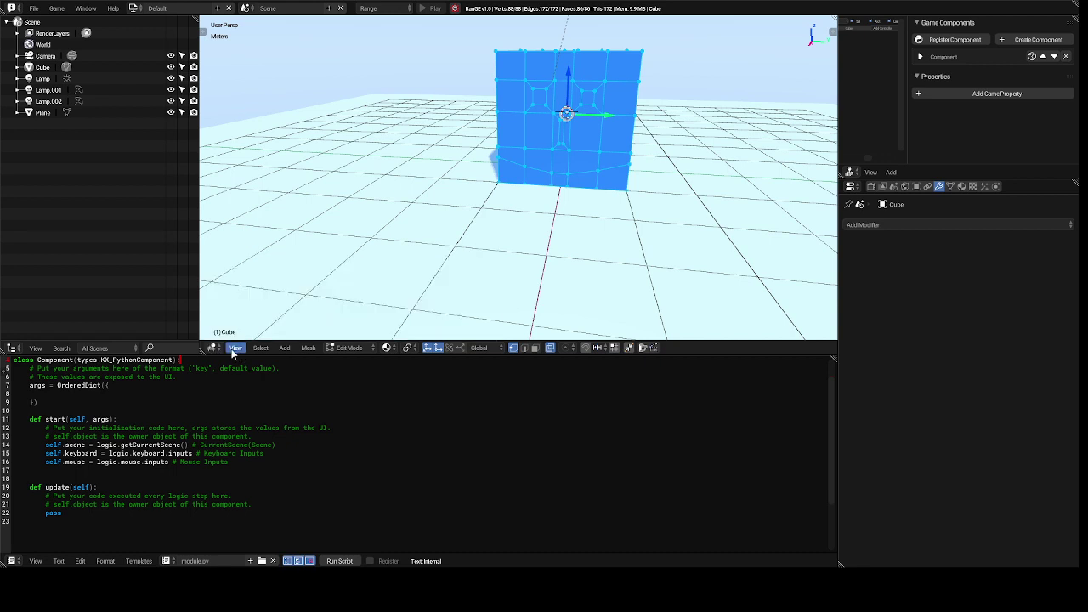
click(237, 348)
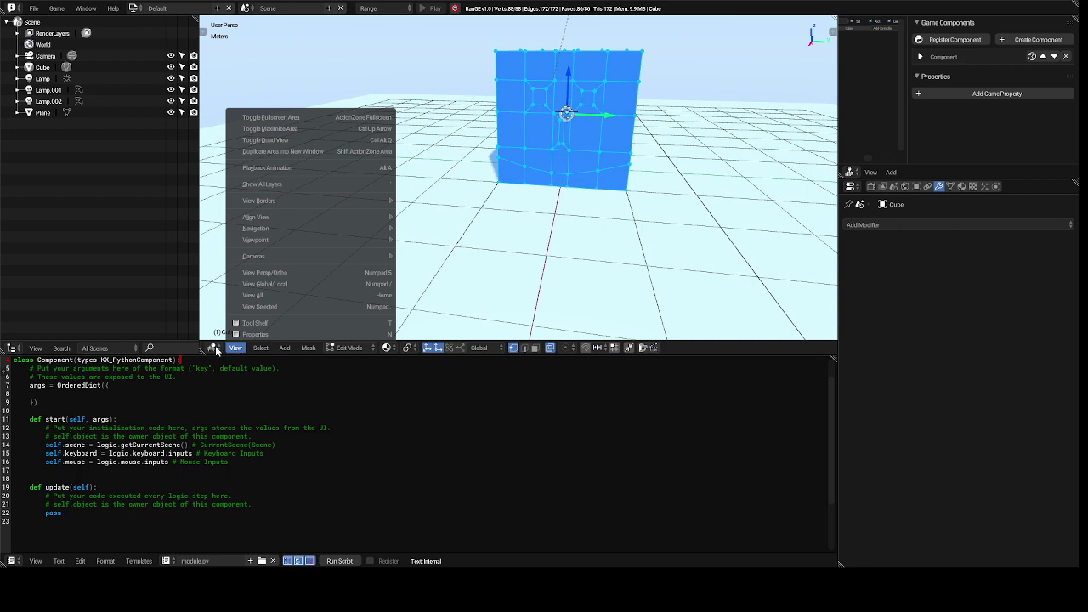
key(Escape)
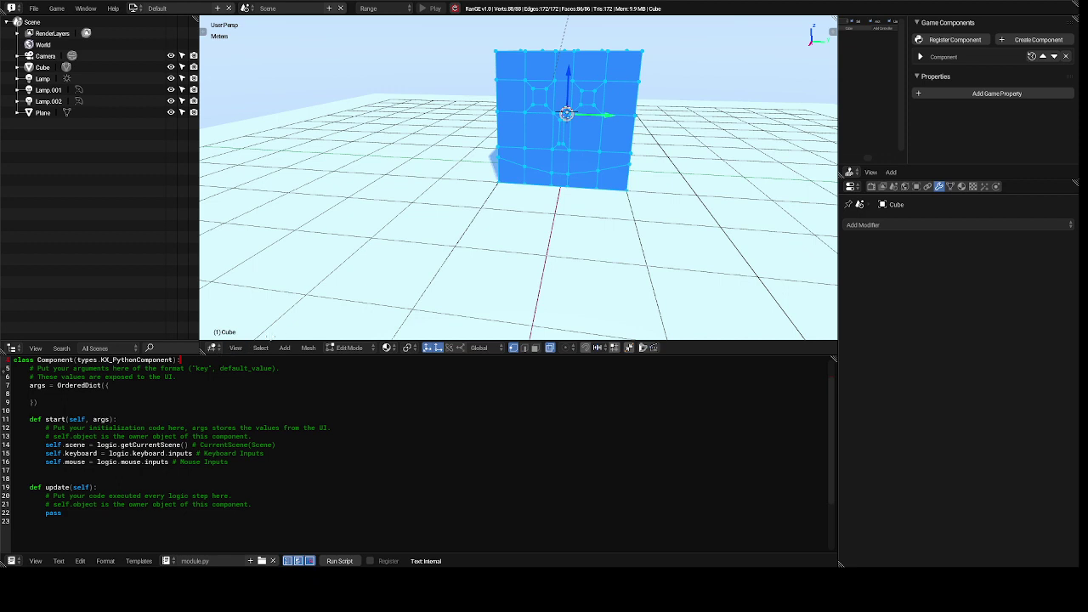
Try a vertex bevel on all of the cube's selected vertices
click(305, 348)
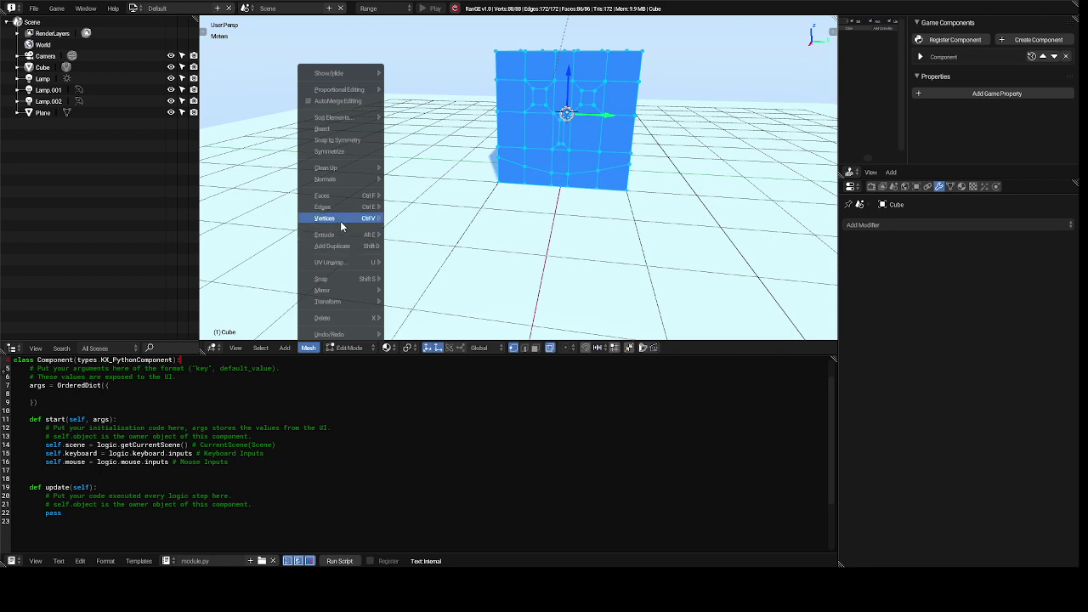
mouse_move(346, 224)
mouse_move(358, 180)
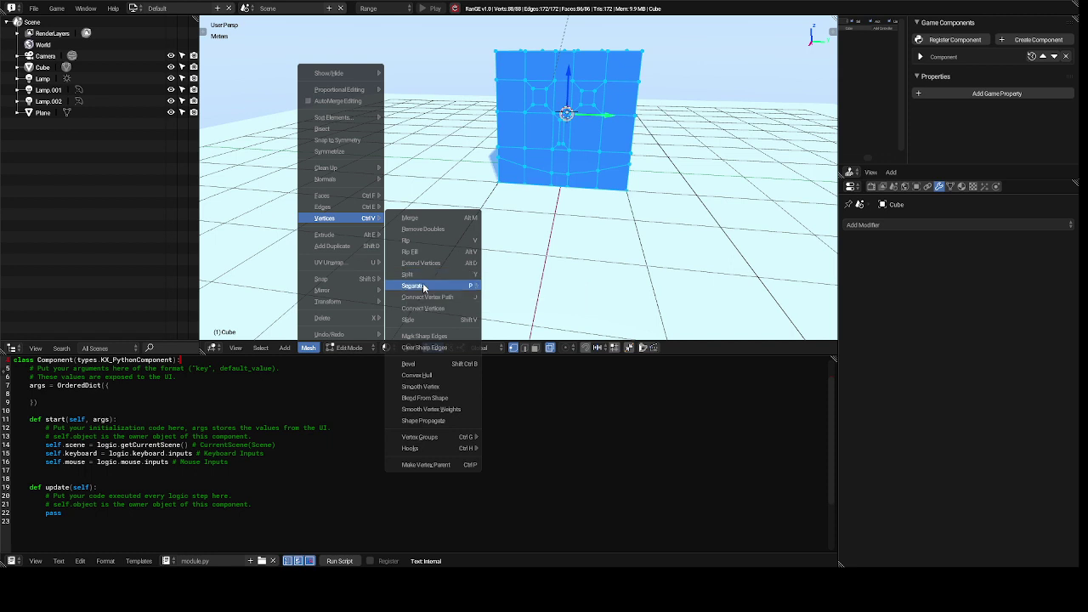
mouse_move(424, 291)
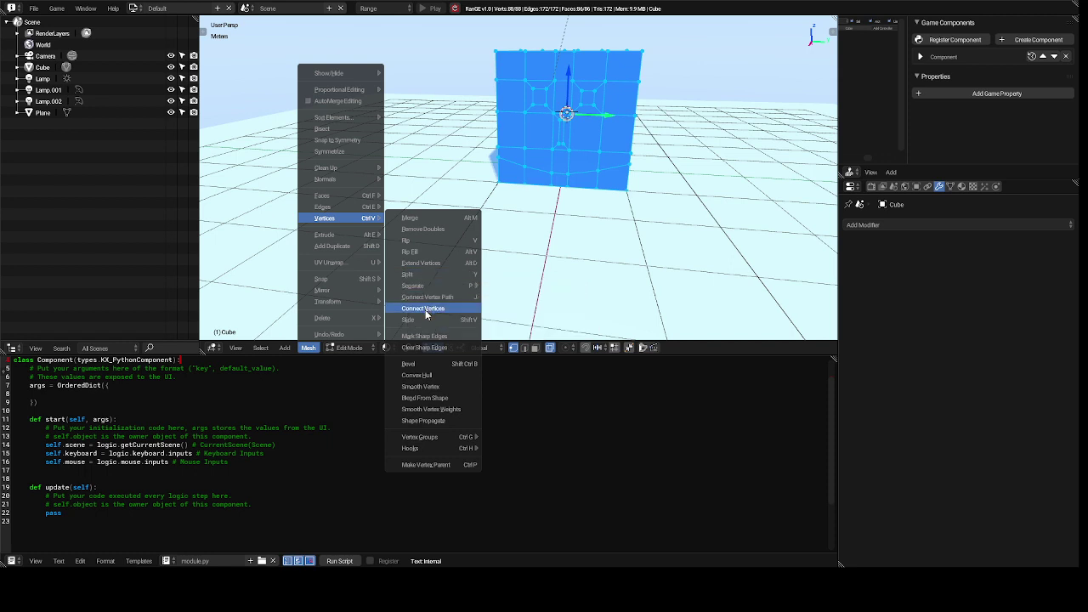
click(428, 364)
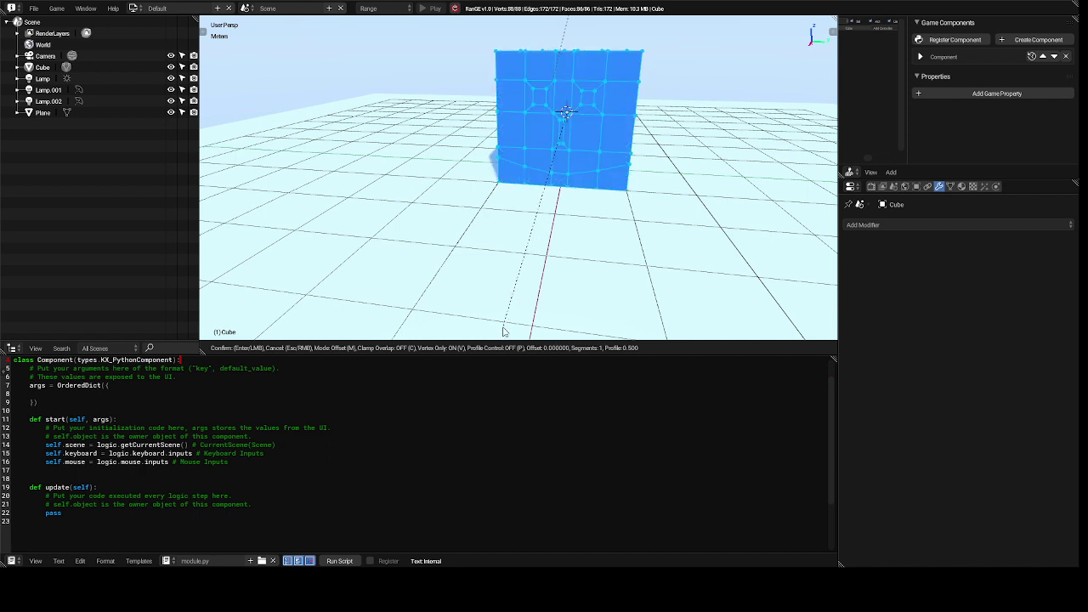
click(503, 331)
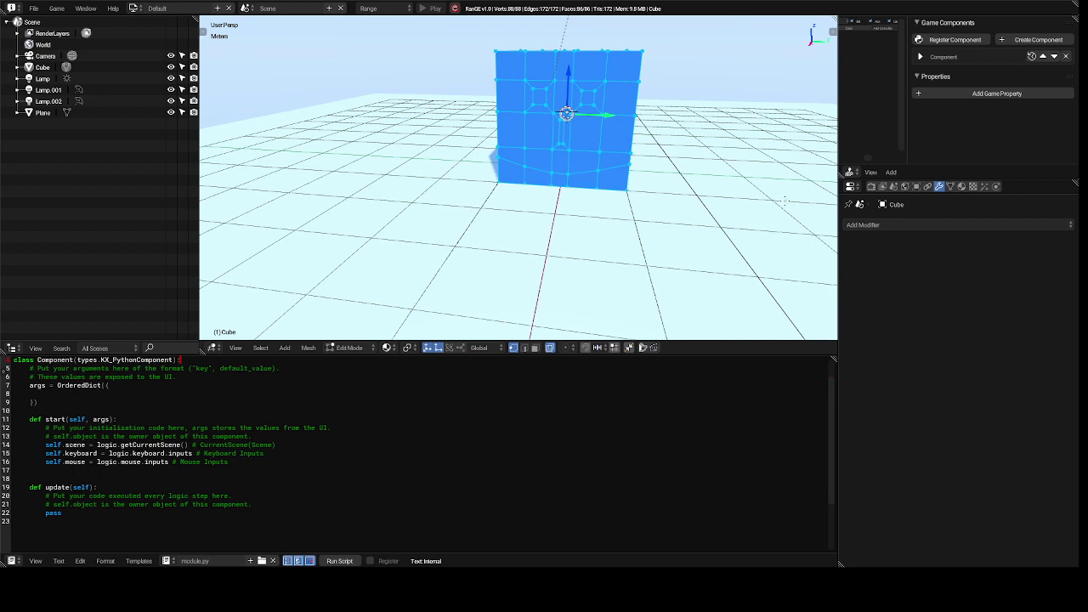
click(927, 187)
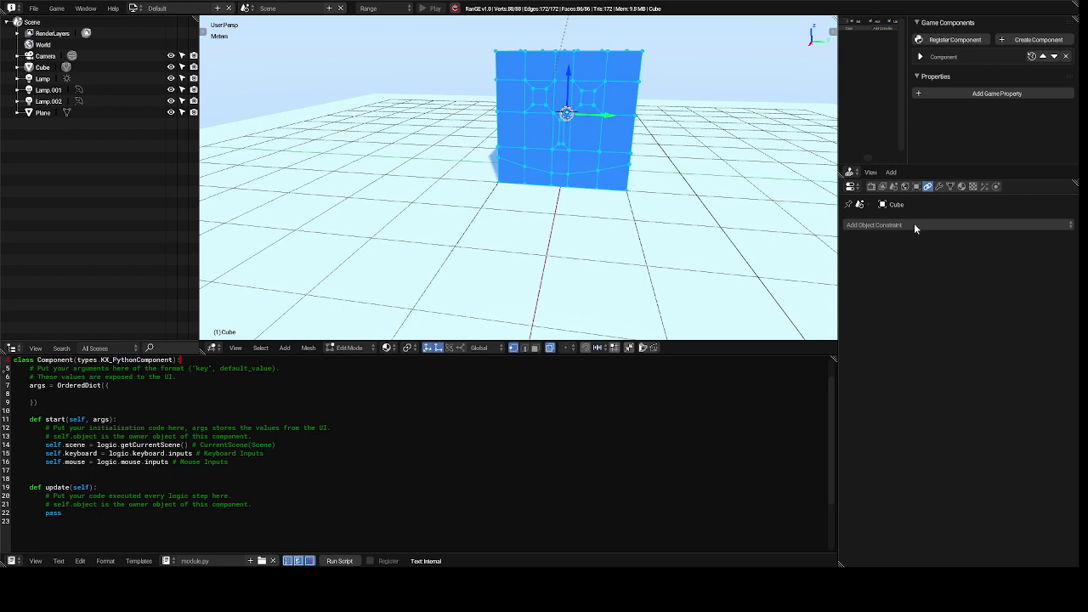
click(915, 226)
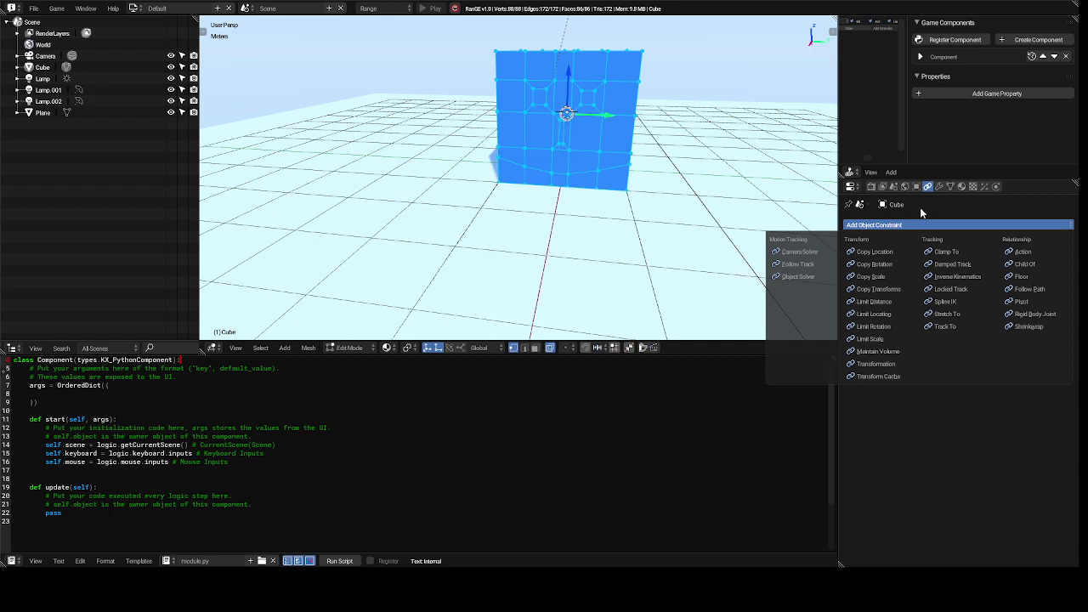
key(Escape)
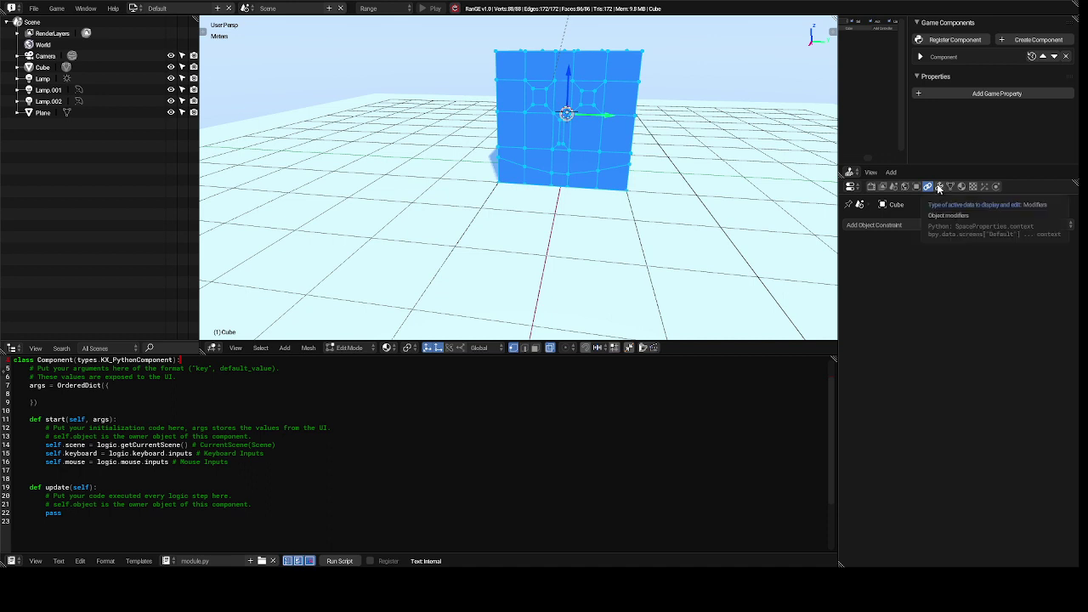
click(939, 187)
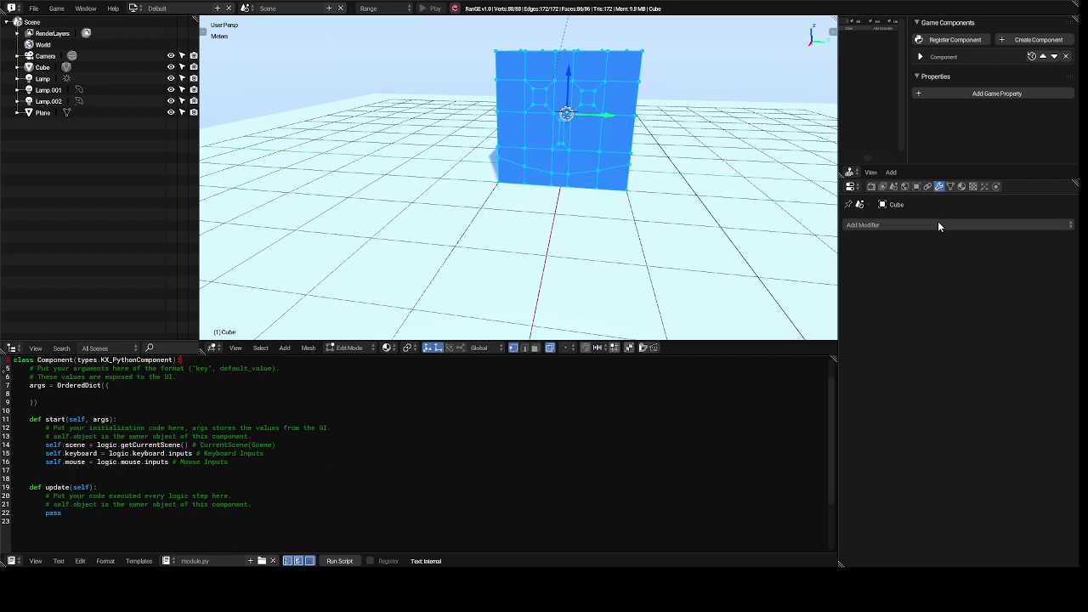
click(936, 224)
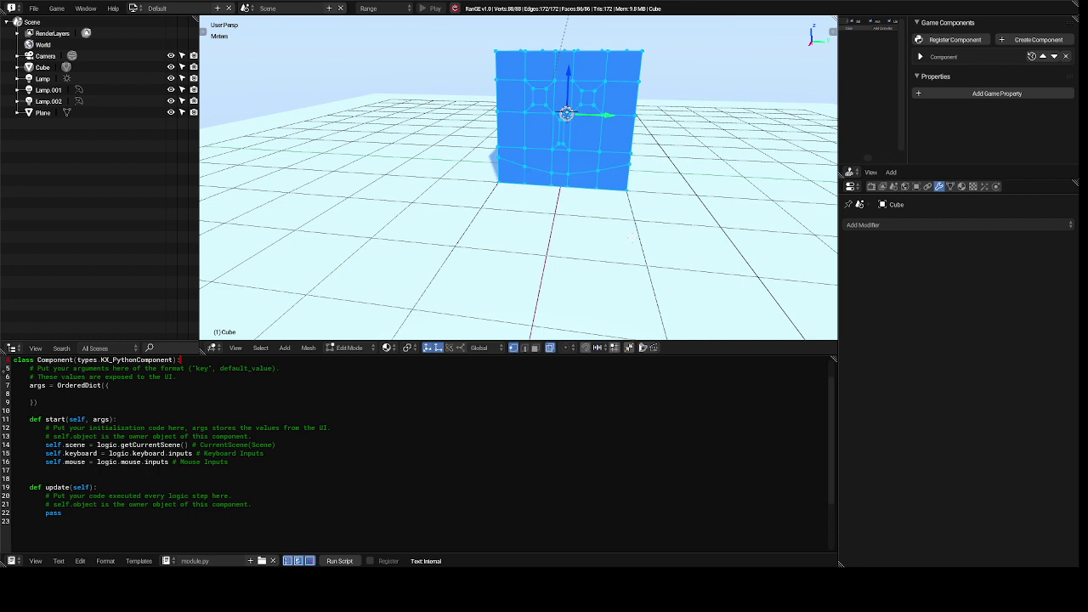
Deselect the mesh, return to Object Mode and start a new scene by reloading the start-up file
key(a)
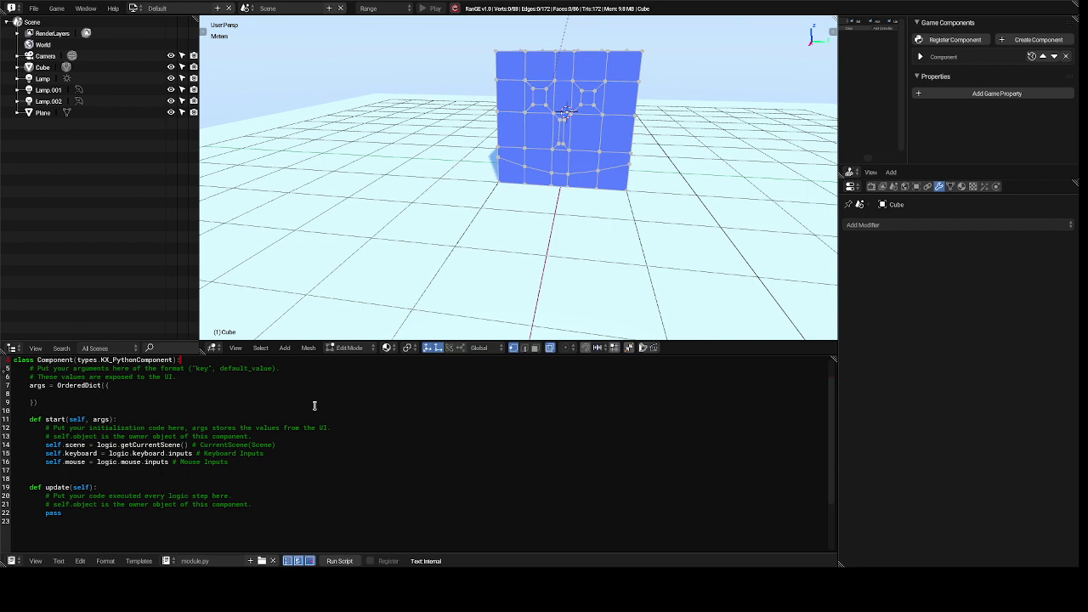
click(354, 349)
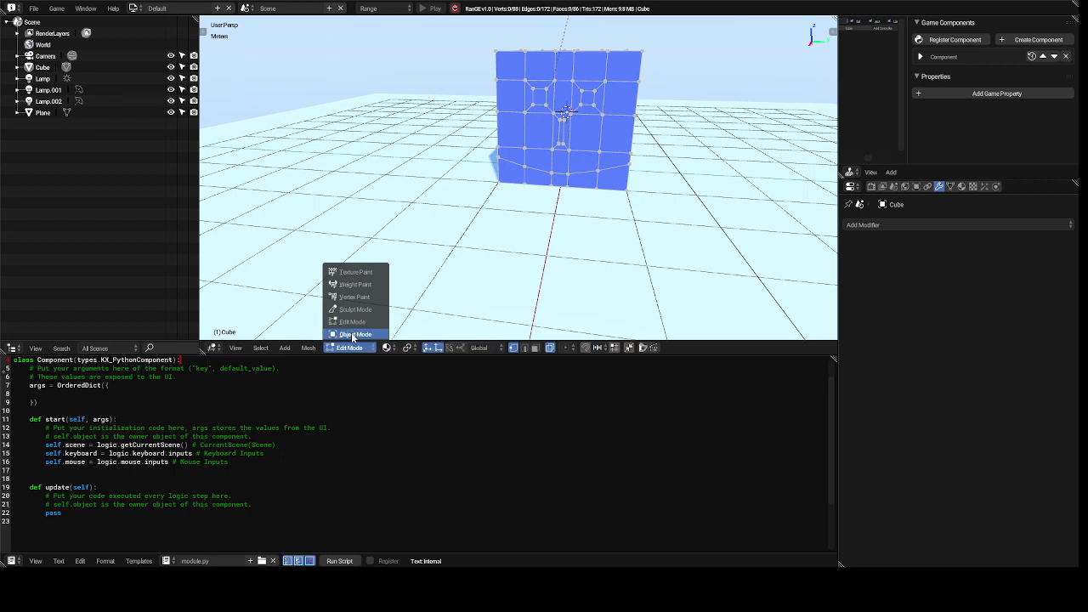
click(352, 335)
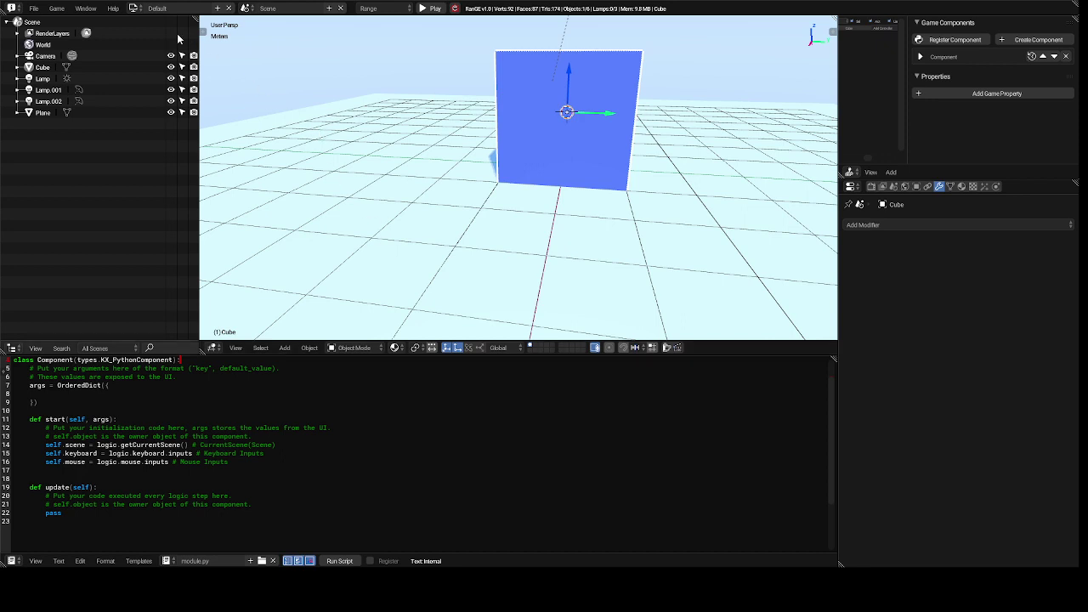
click(34, 8)
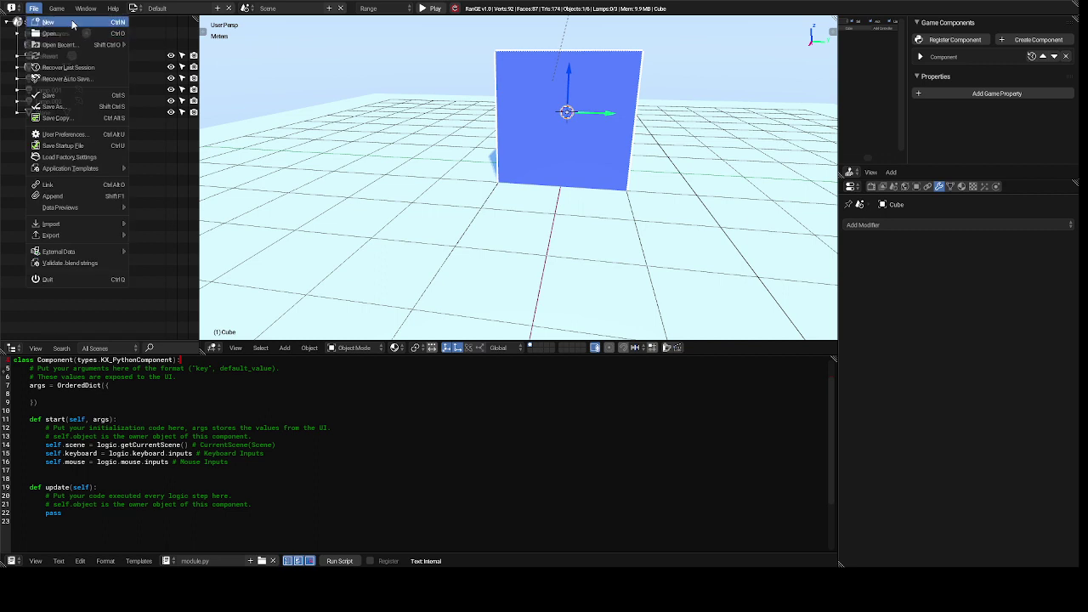
click(73, 24)
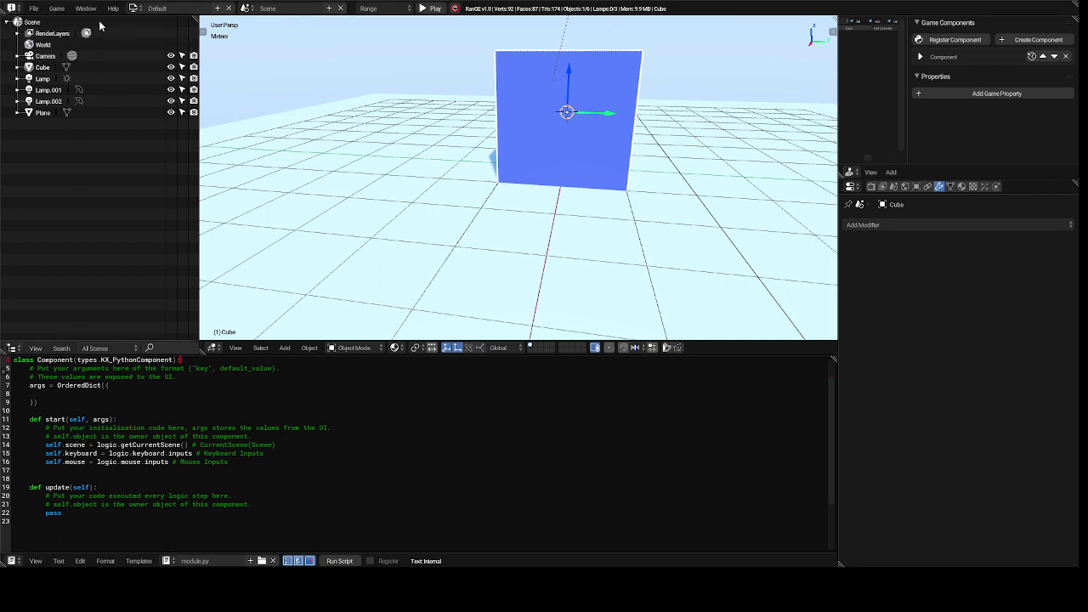
click(33, 9)
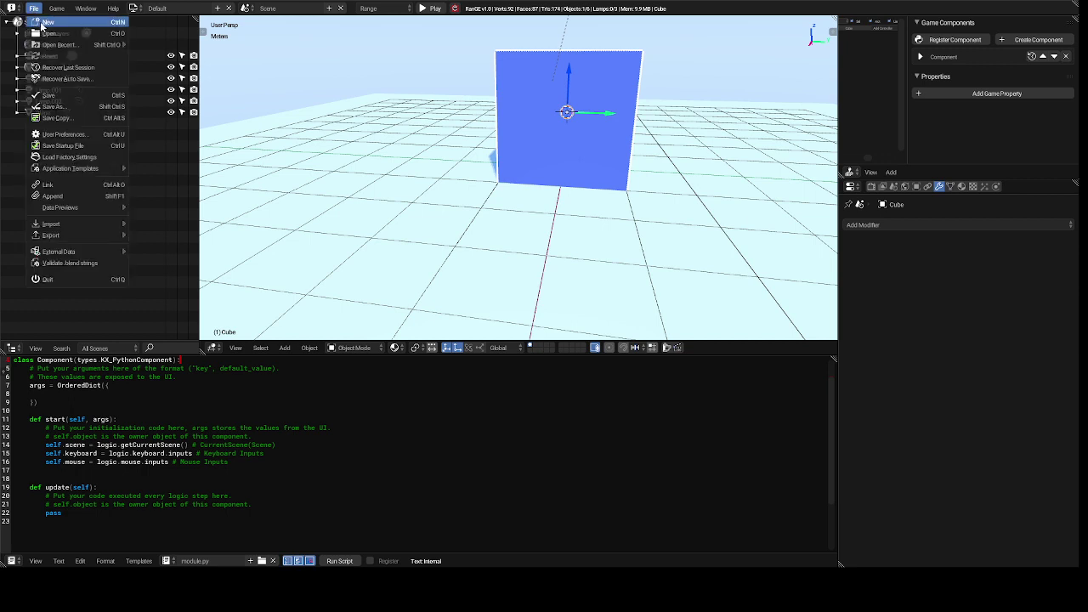
click(40, 24)
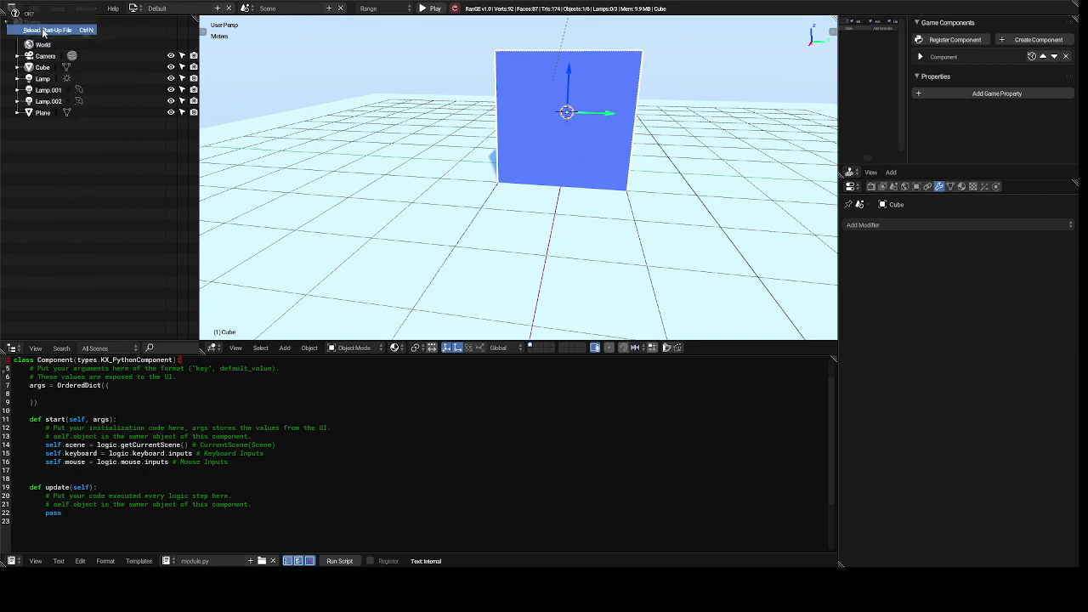
click(42, 30)
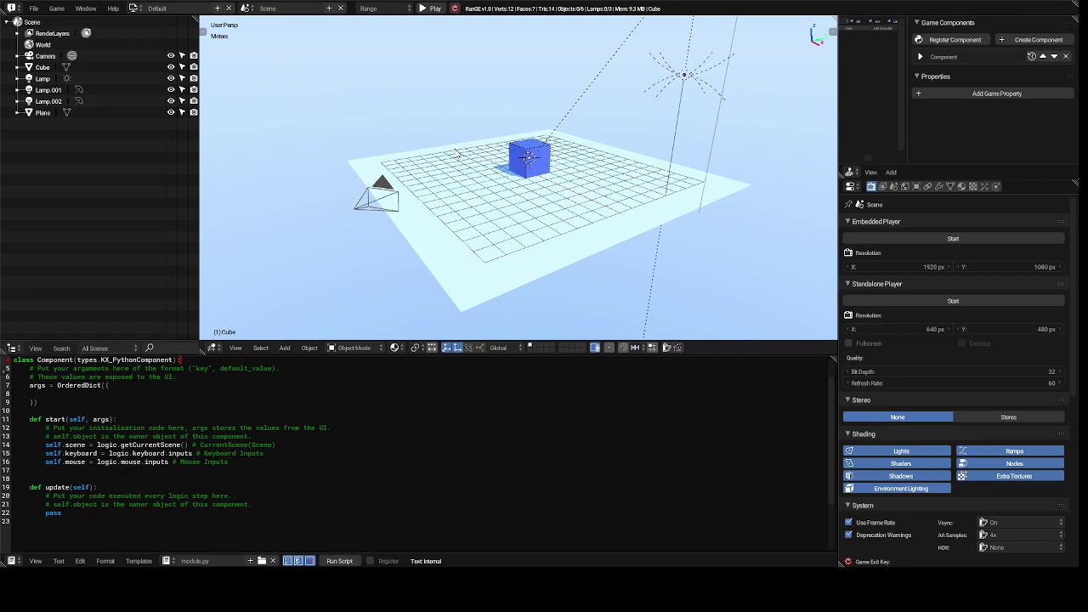
Select the new scene's cube and switch it to Edit Mode
scroll(456, 154, up, 10)
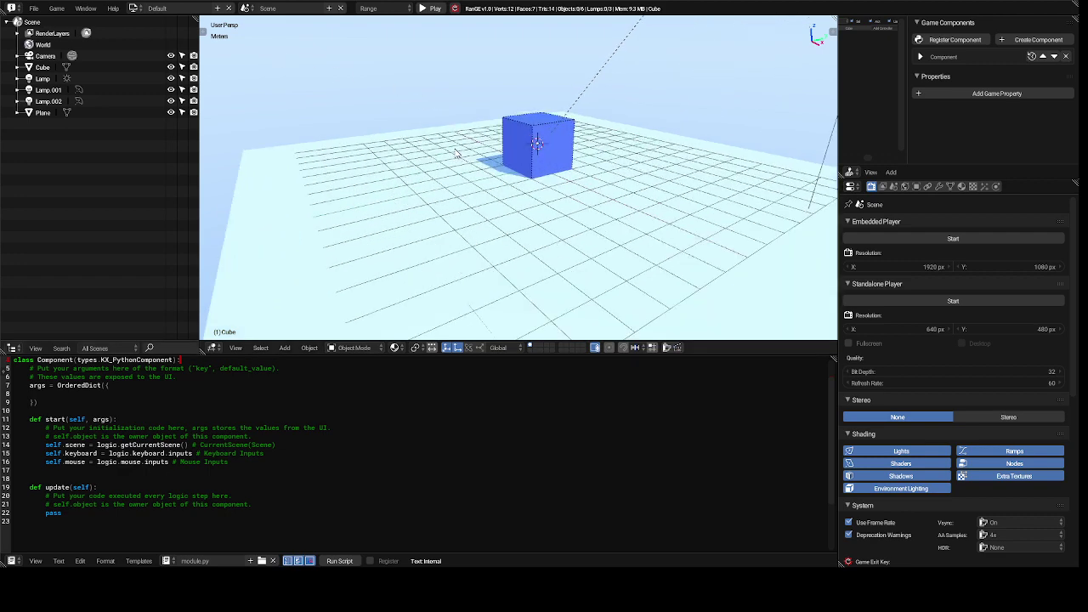
scroll(457, 154, up, 4)
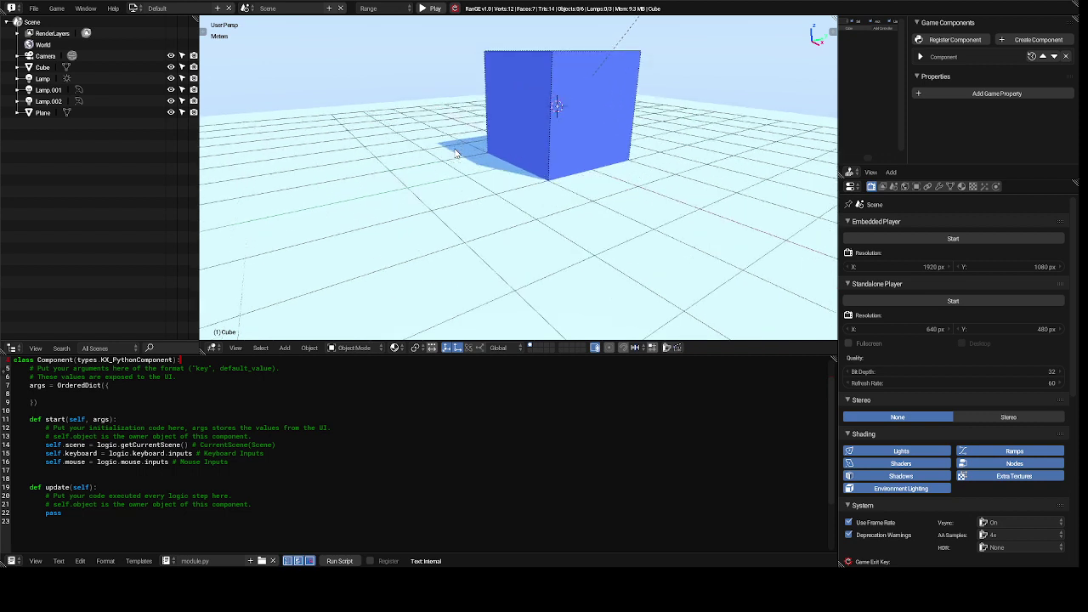
click(527, 100)
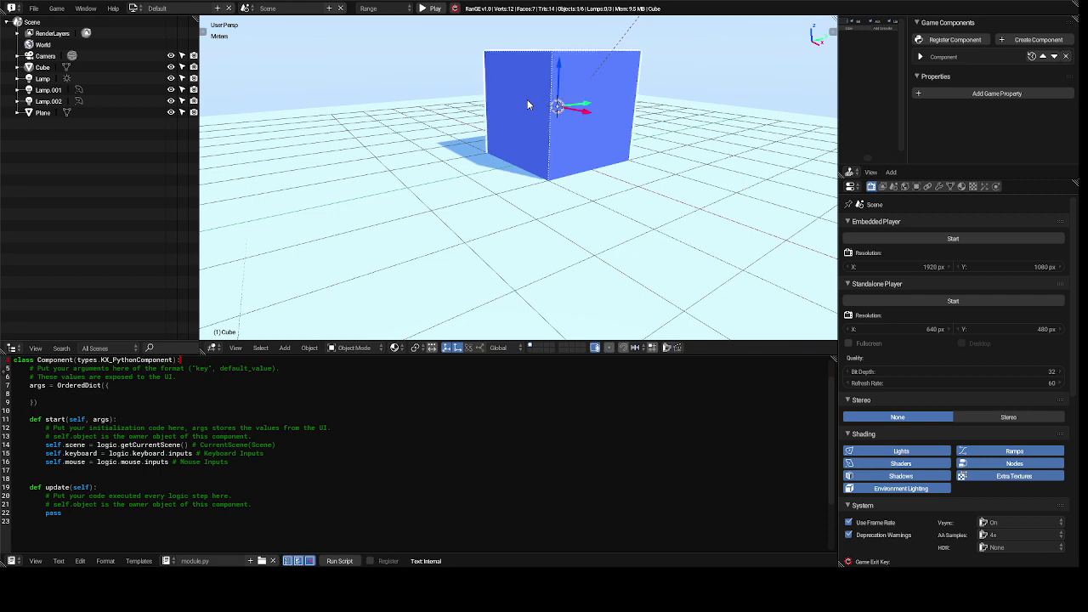
middle_drag(527, 103, 527, 103)
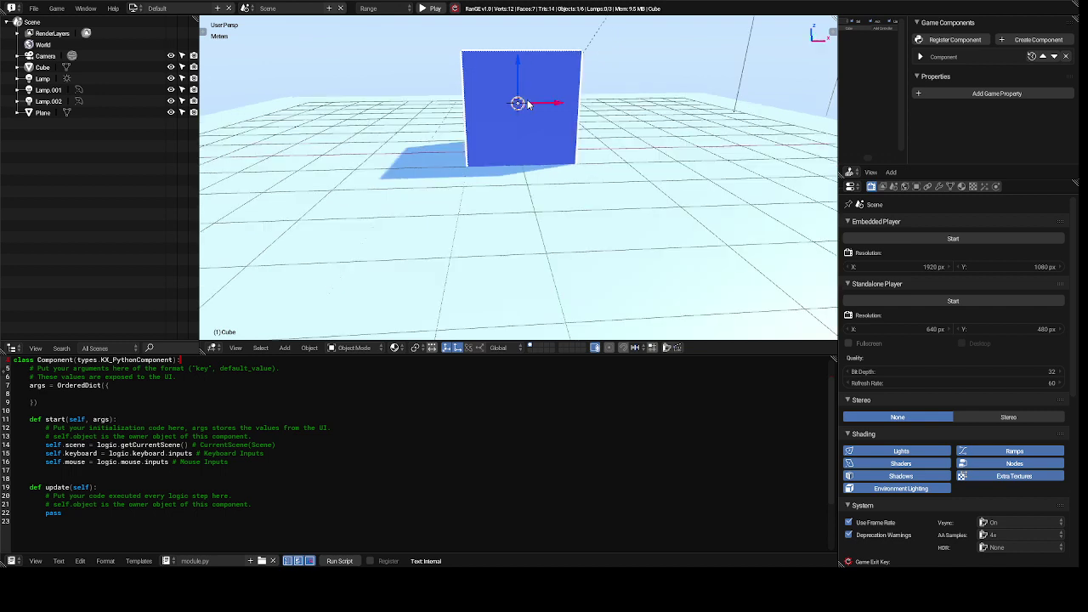
scroll(527, 104, up, 1)
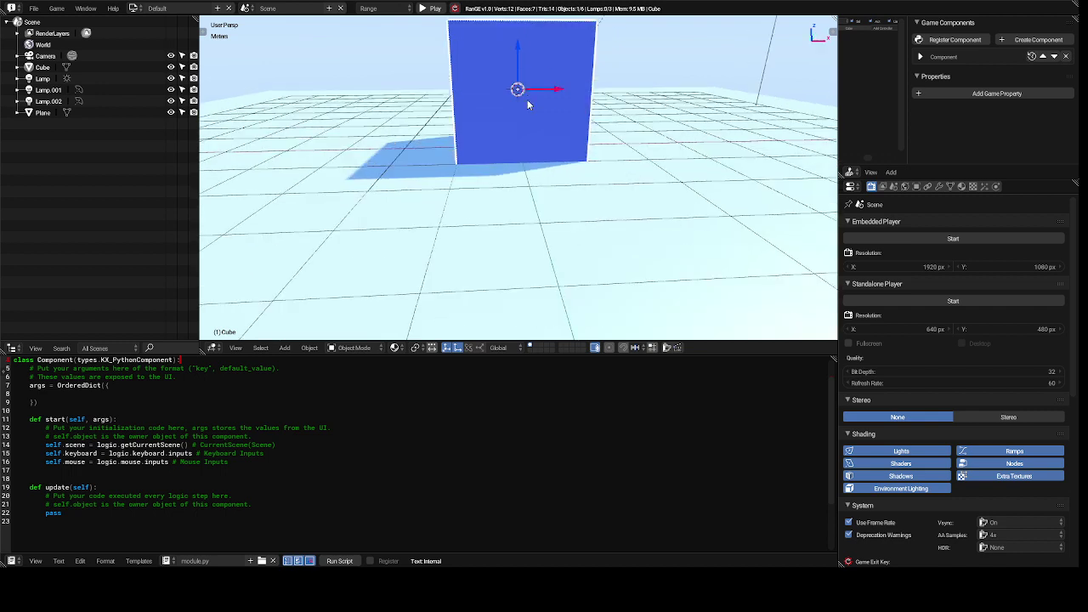
middle_drag(527, 100, 527, 102)
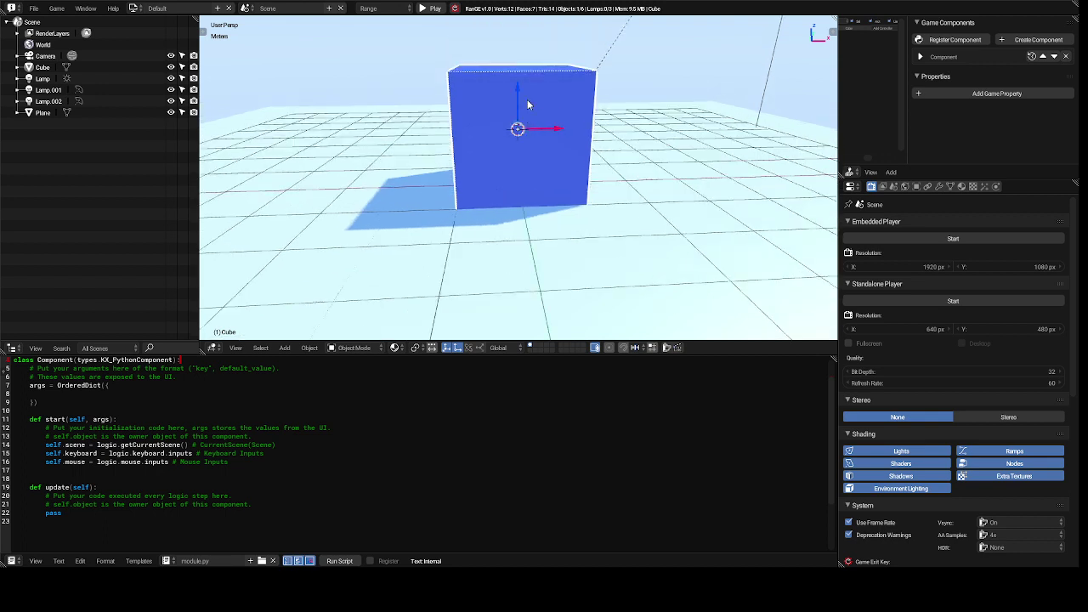
scroll(527, 104, up, 1)
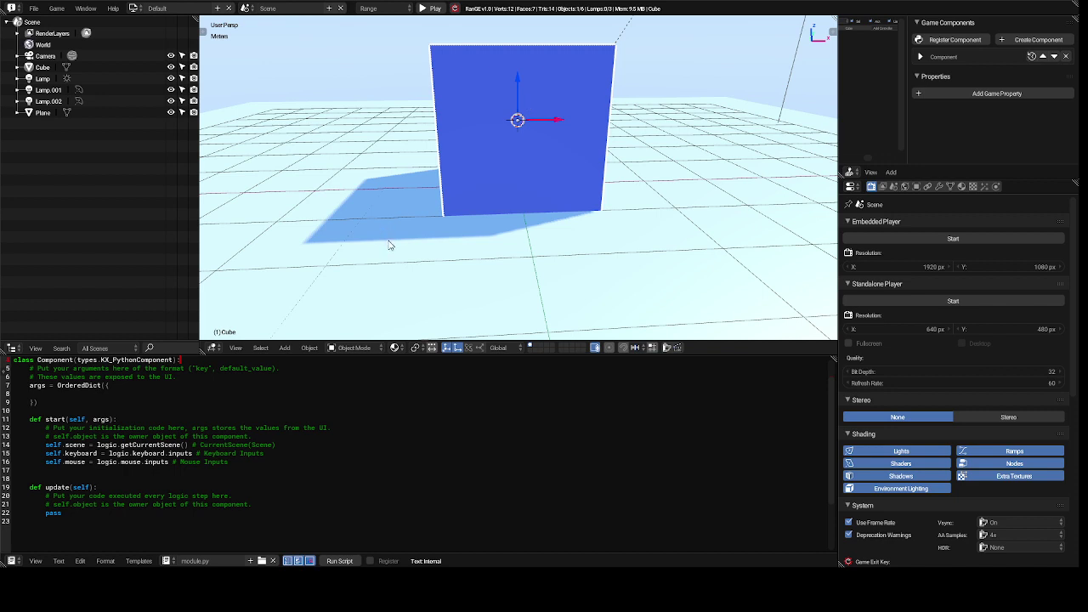
click(346, 348)
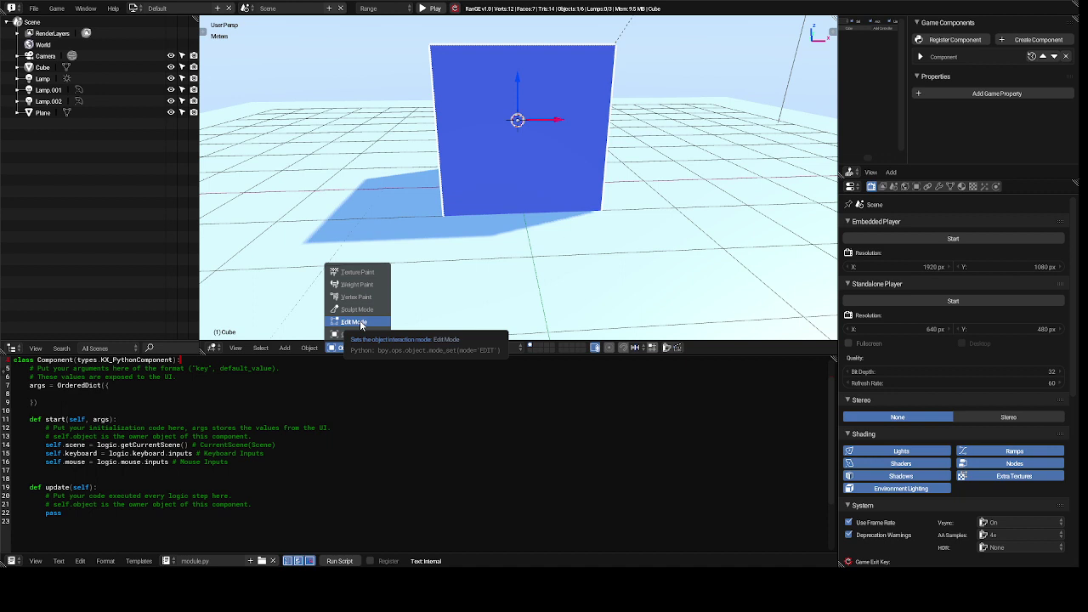
click(362, 324)
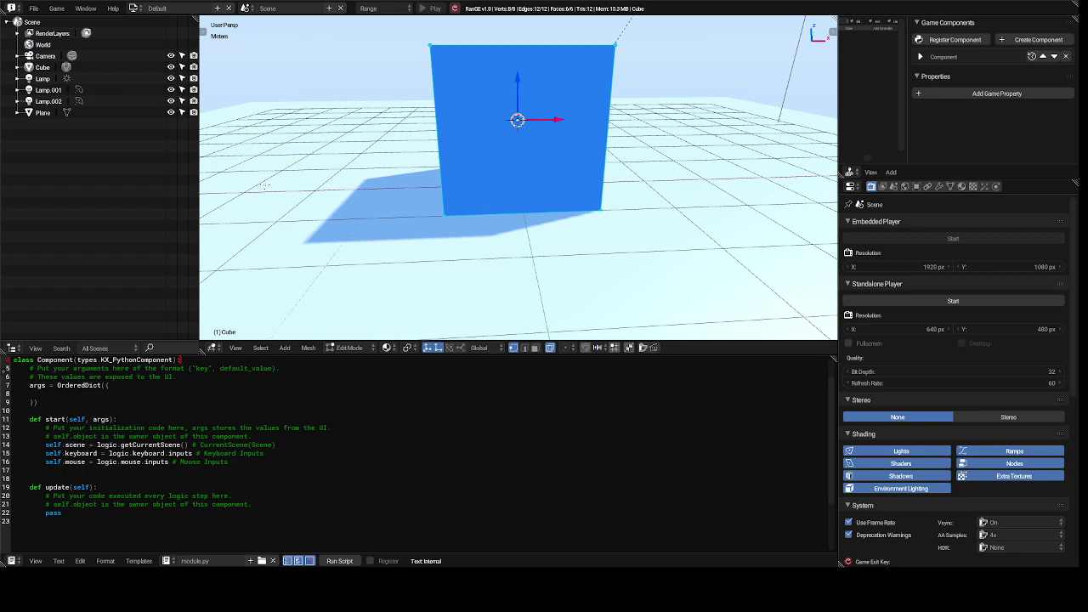
Subdivide the whole cube three times with one cut each
key(t)
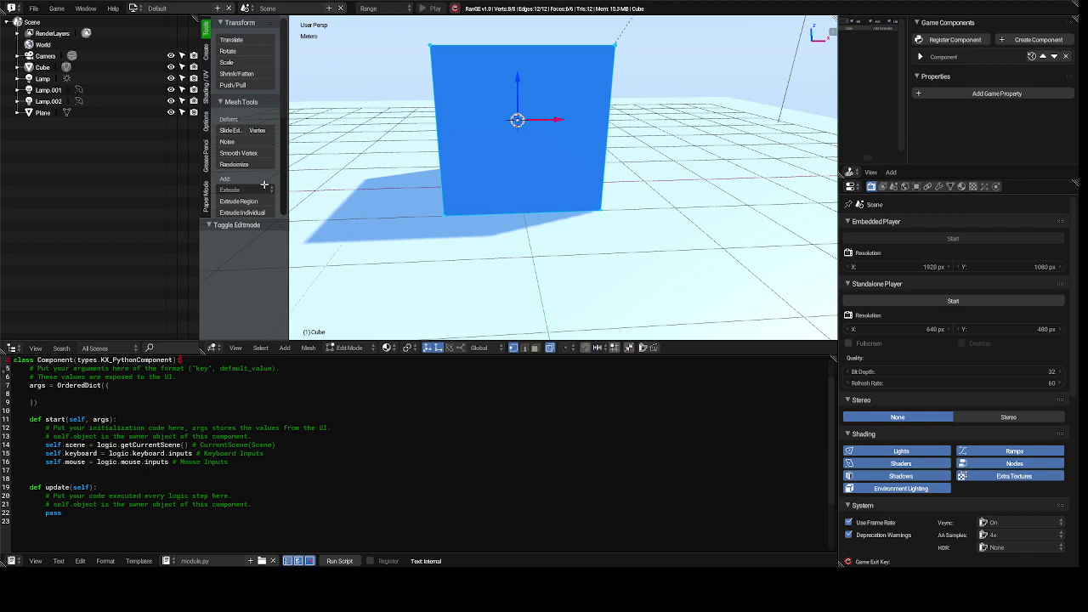
key(n)
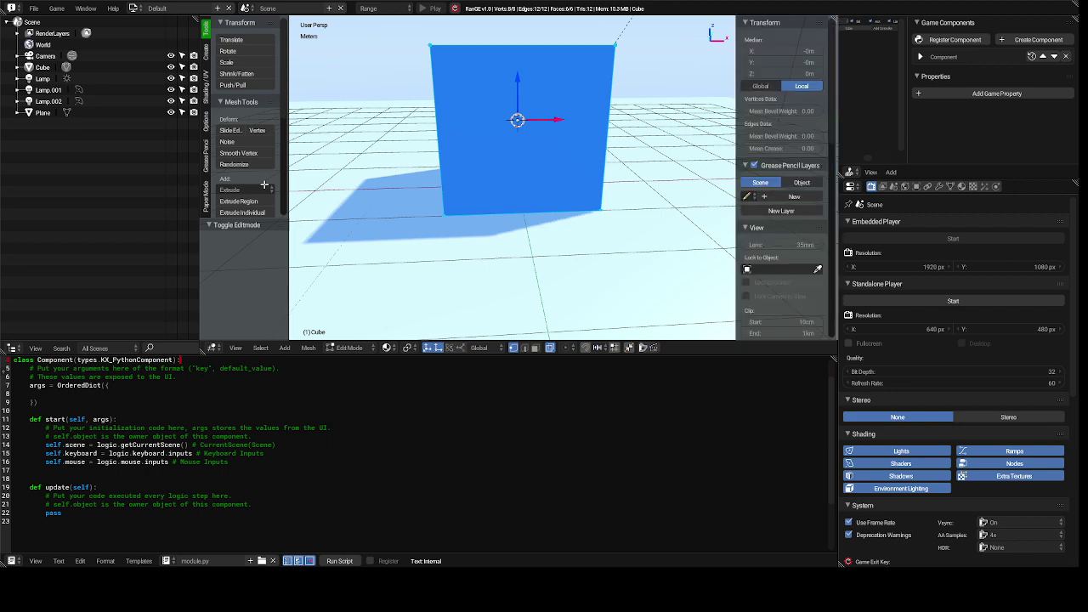
key(n)
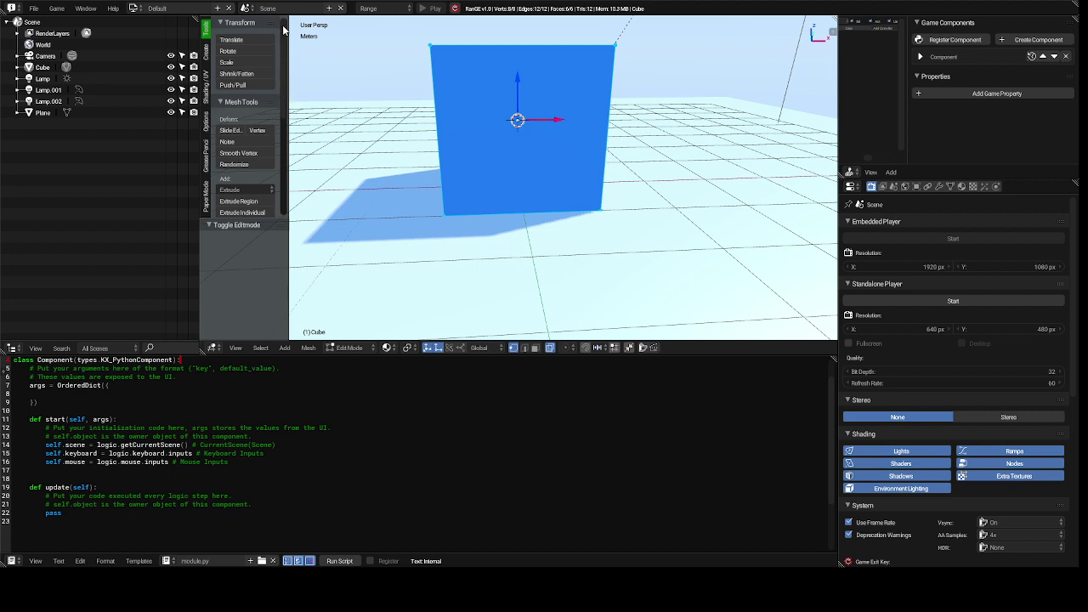
drag(283, 30, 301, 88)
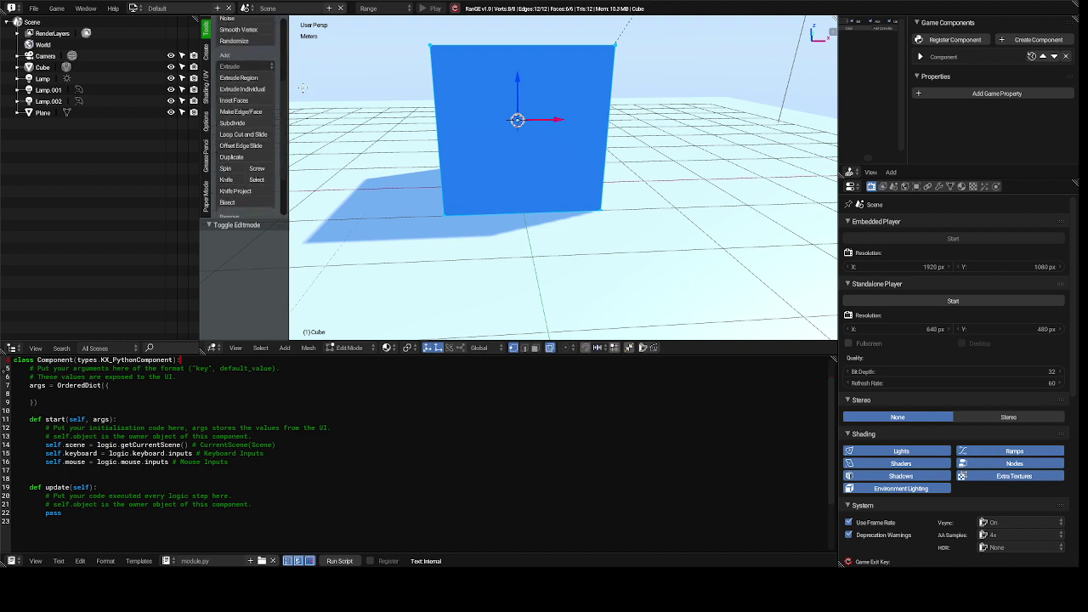
click(255, 127)
click(255, 127)
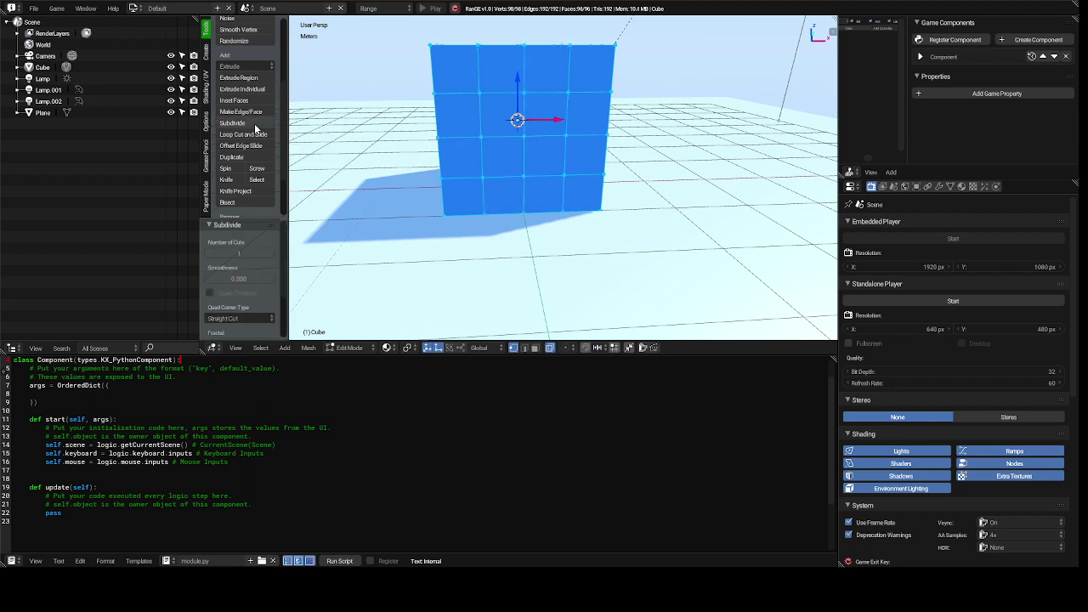
click(255, 127)
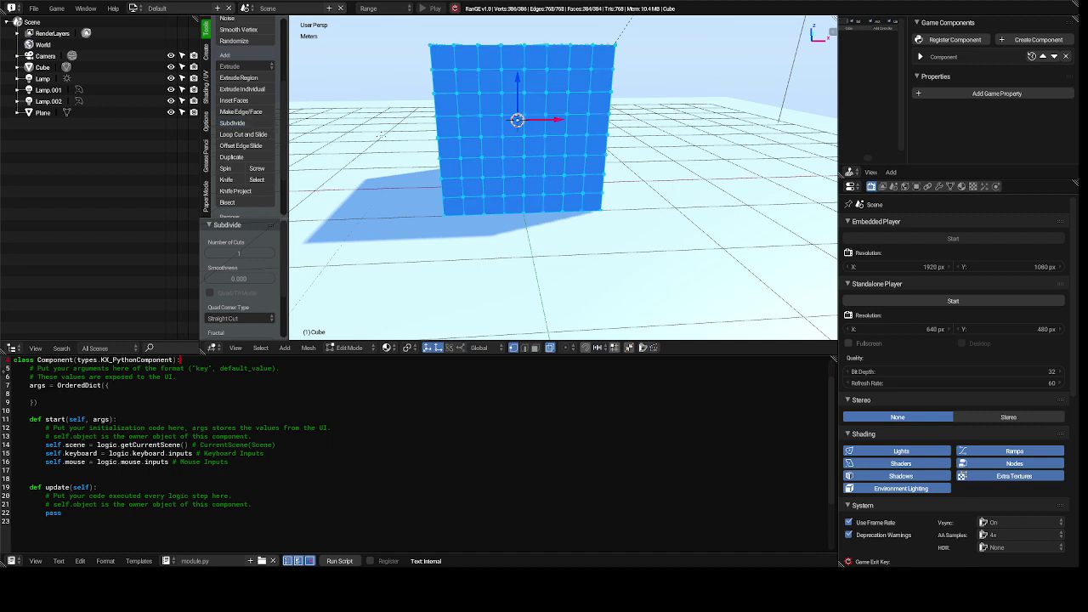
Select the four vertices of the front face's square in the third row, second column, and subdivide it with one cut
click(457, 92)
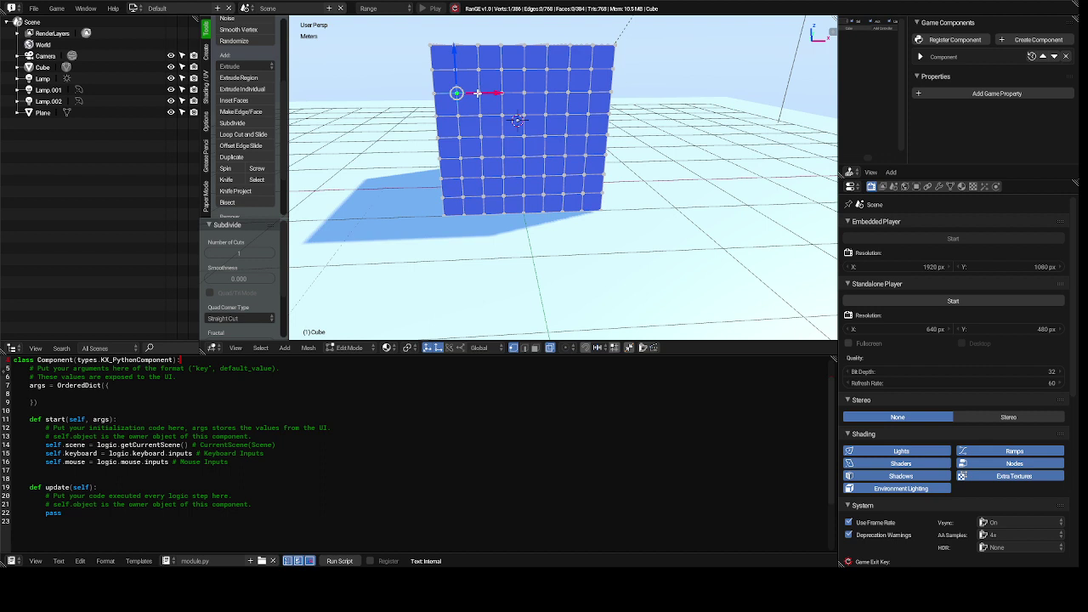
click(477, 93)
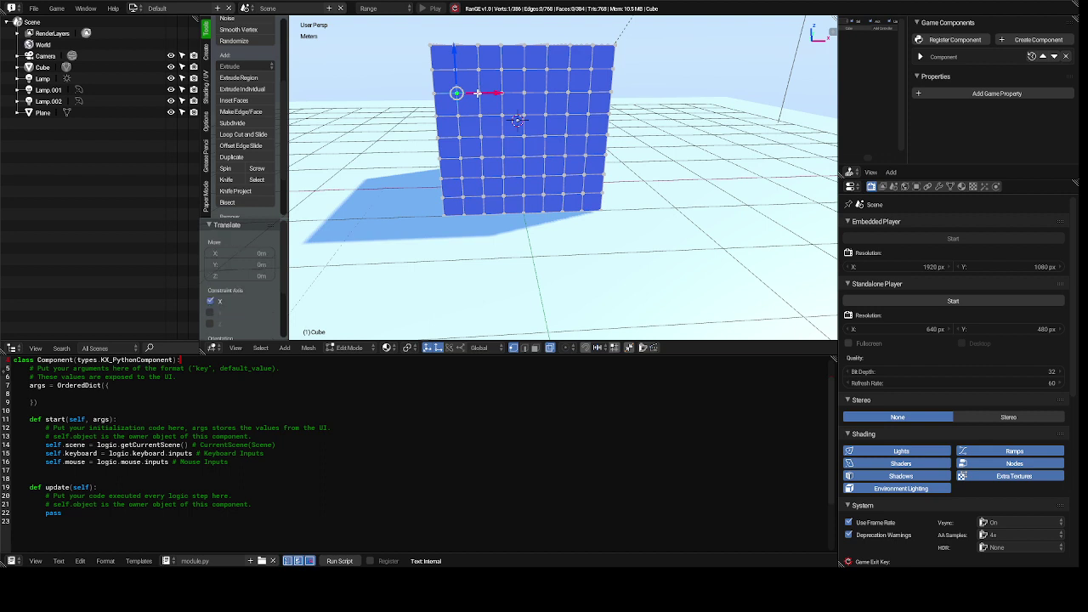
shift+click(477, 93)
shift+click(479, 117)
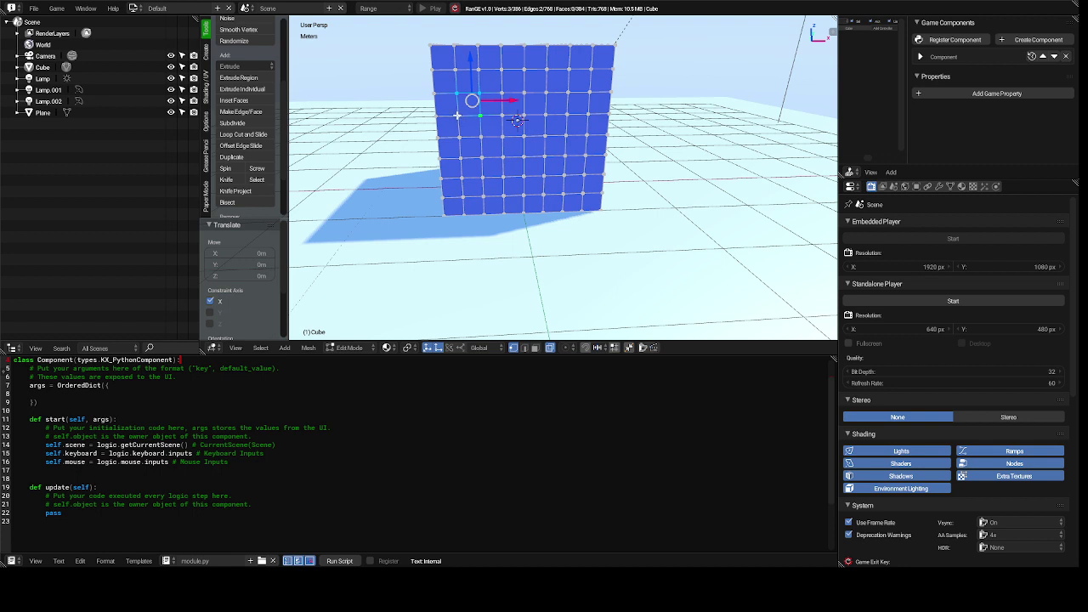
shift+click(457, 116)
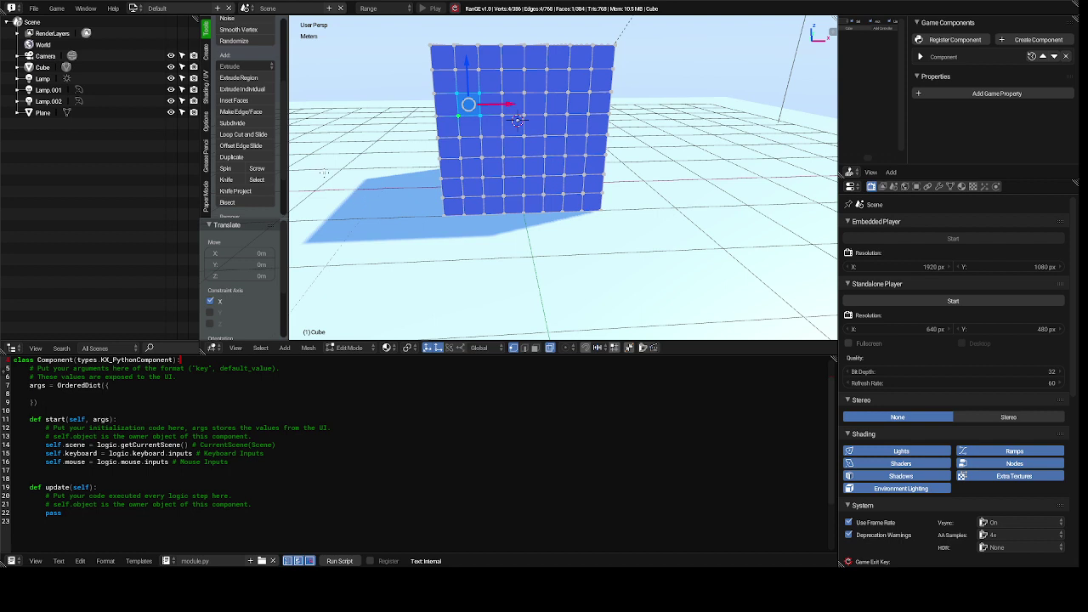
click(245, 125)
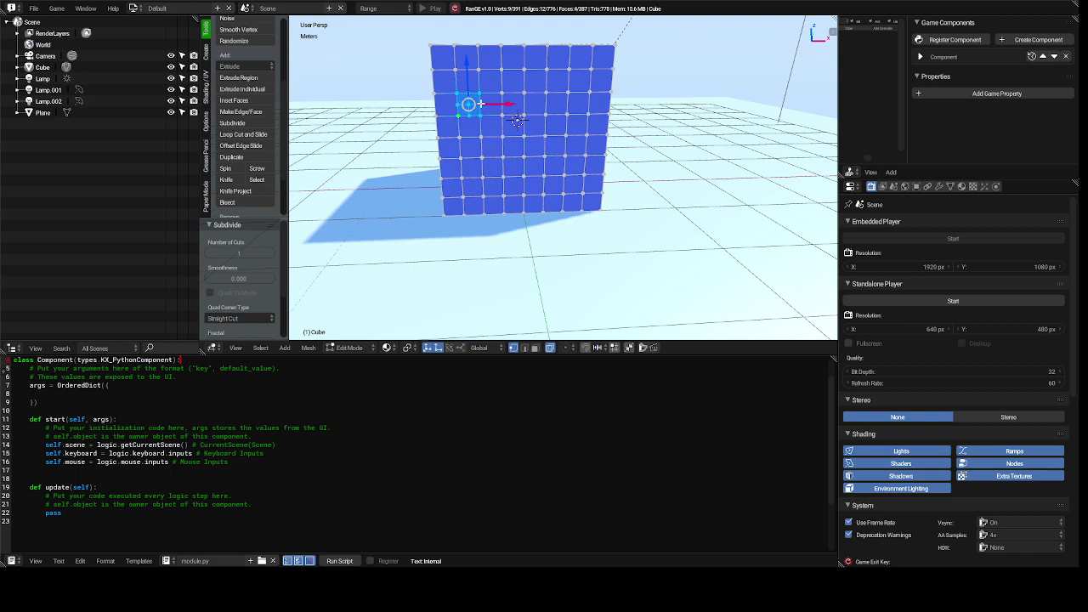
Move the middle vertex on the subdivided square's right edge outward by about 8.4 cm along X
right_click(479, 103)
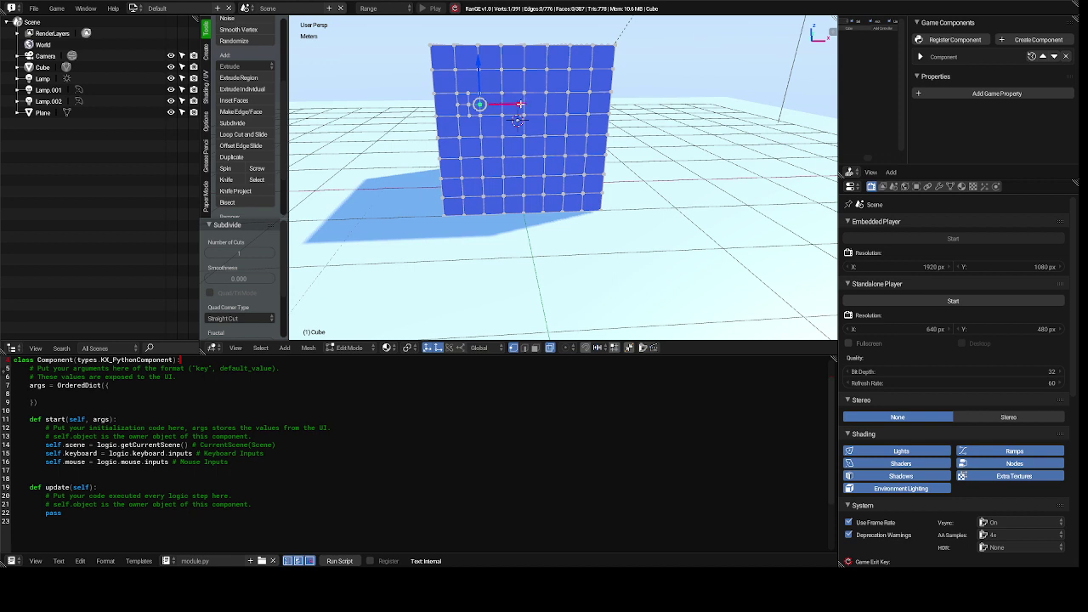
drag(520, 103, 528, 102)
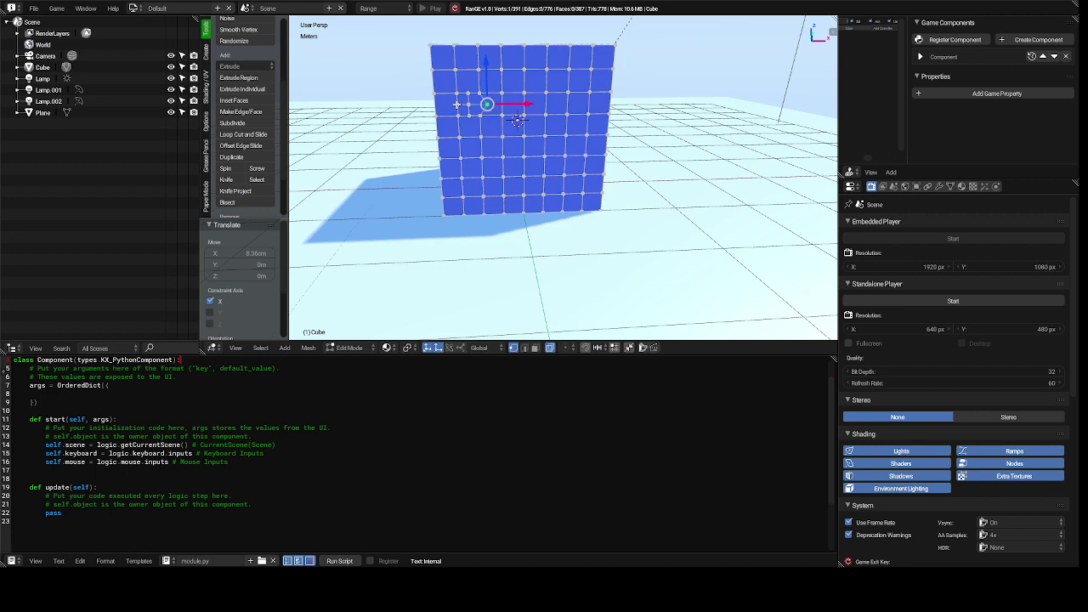
Move the subdivided third-row, second-column square's left-middle vertex outward about 8.8 cm along X and its top-middle vertex up about 4.9 cm along Z
right_click(456, 105)
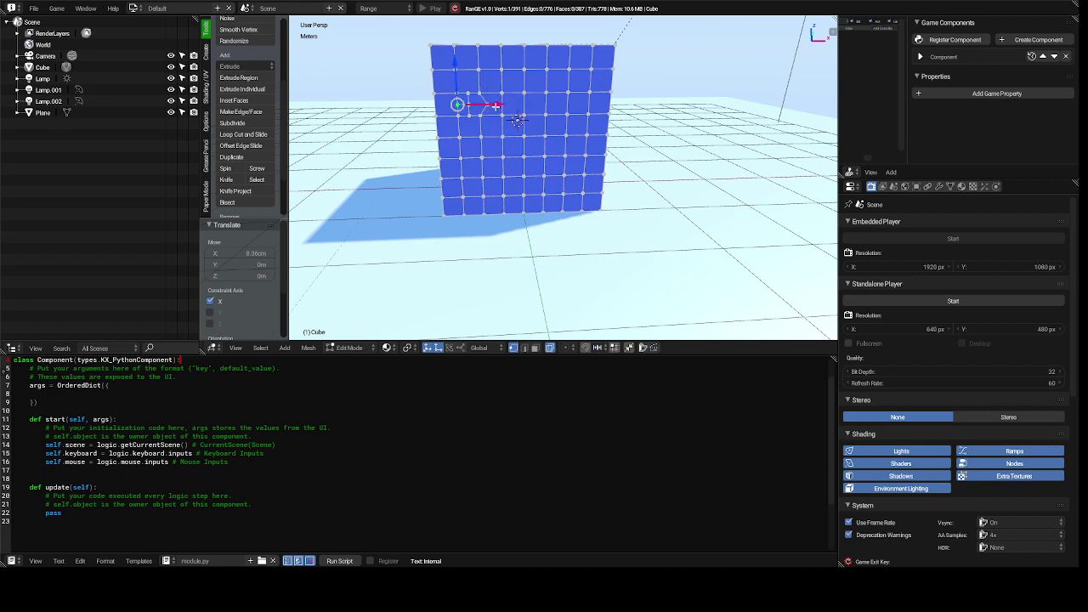
drag(498, 104, 488, 104)
right_click(468, 91)
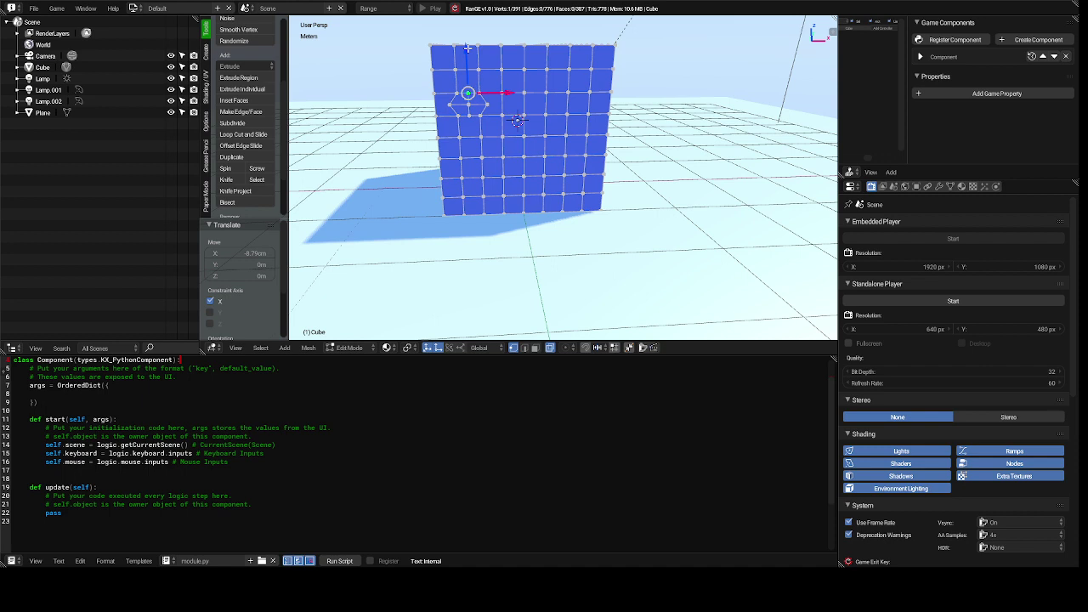
drag(467, 48, 466, 42)
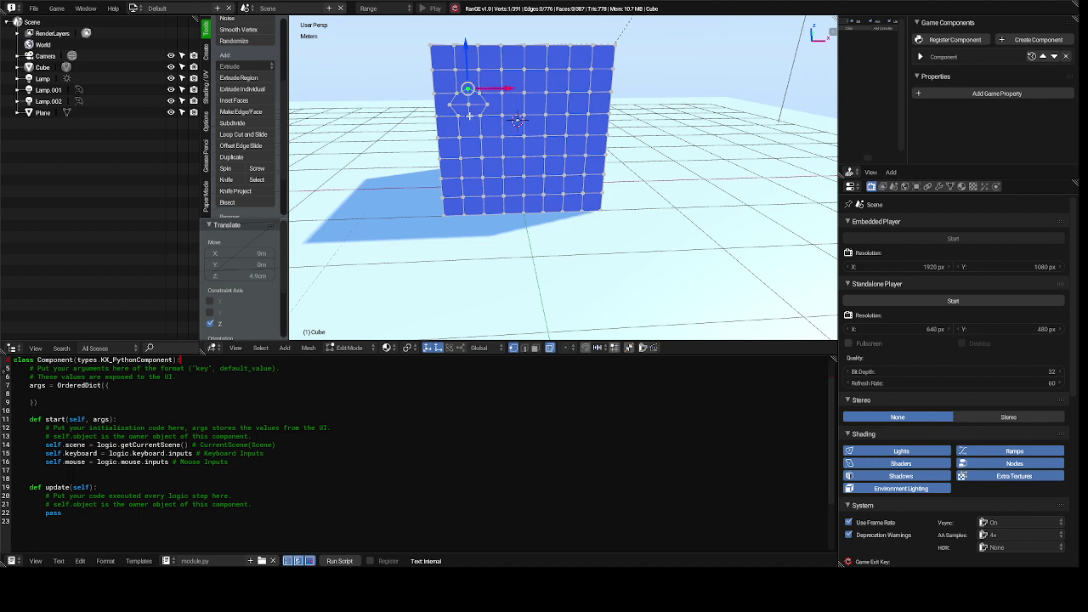
Move the same square's bottom-middle vertex down by about 5.2 cm along Z to complete the first eye
key(period)
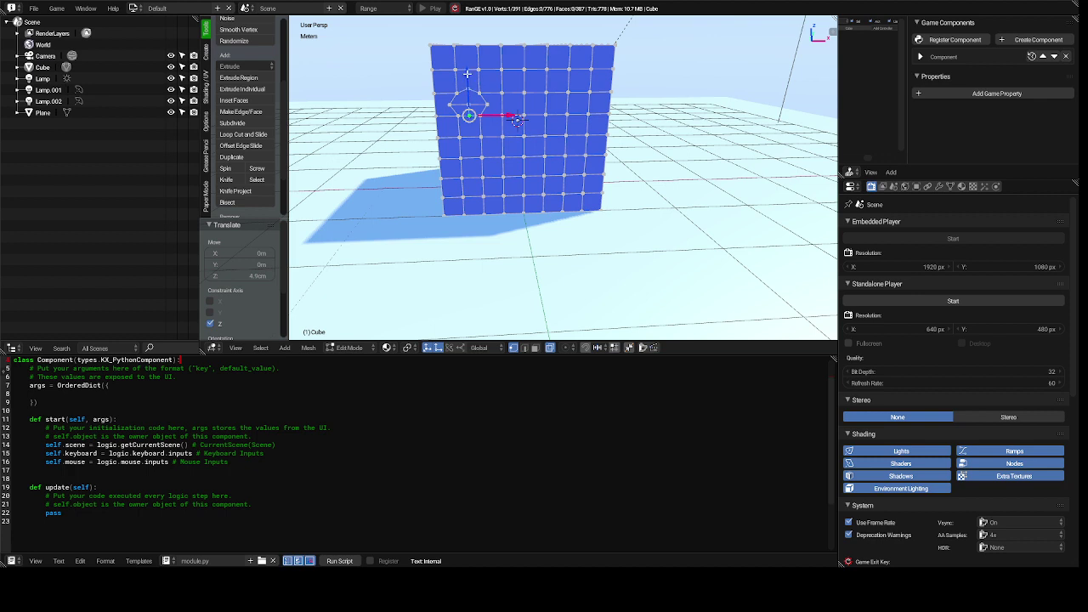
key(g)
key(z)
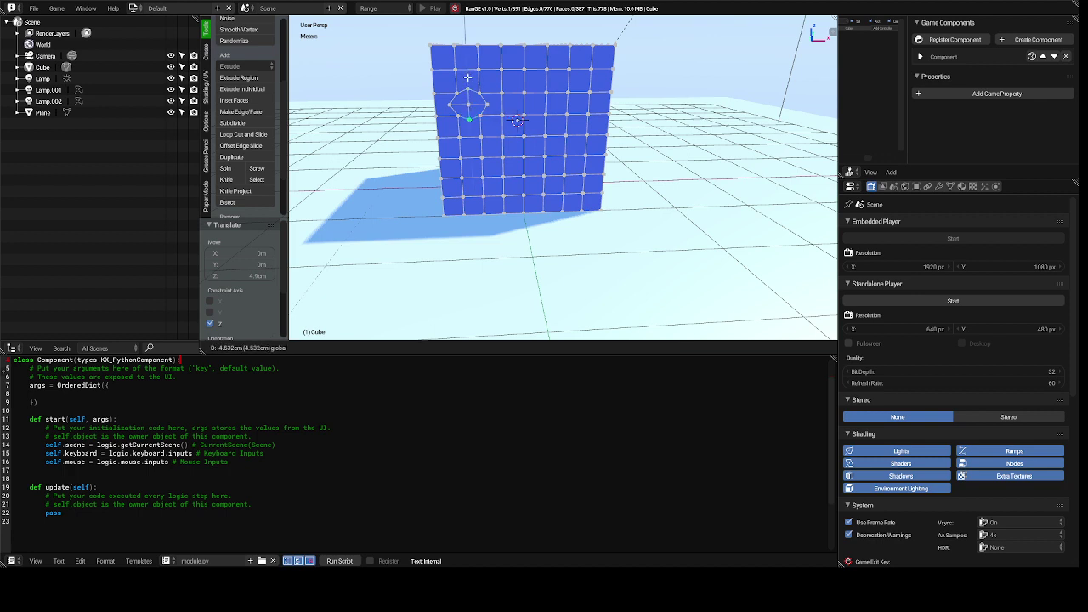
click(516, 120)
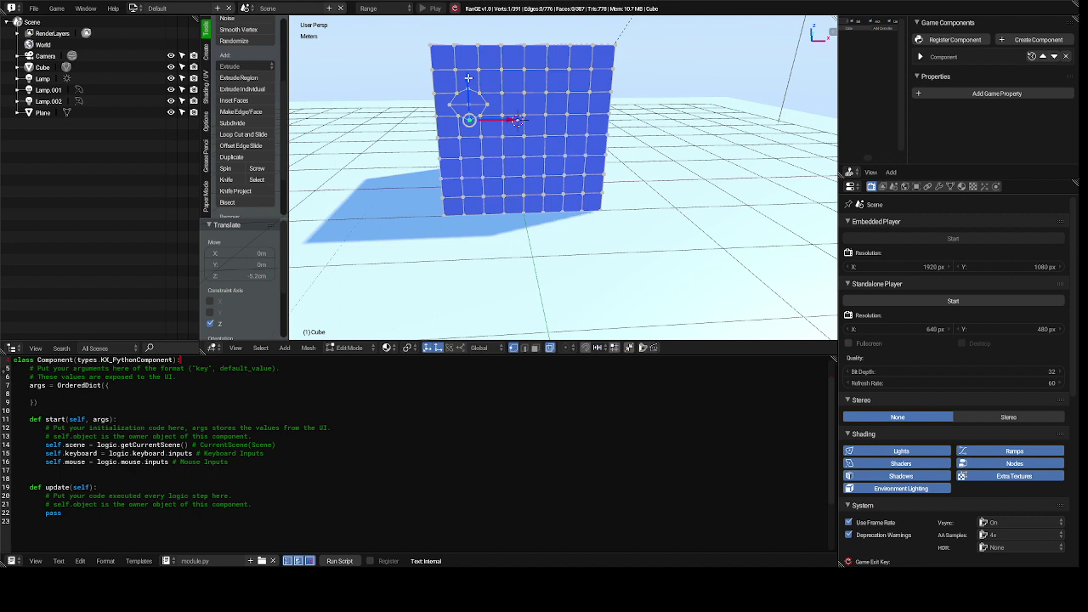
Select the four vertices of the front face's square in the third row, seventh column, and subdivide it with one cut
click(568, 92)
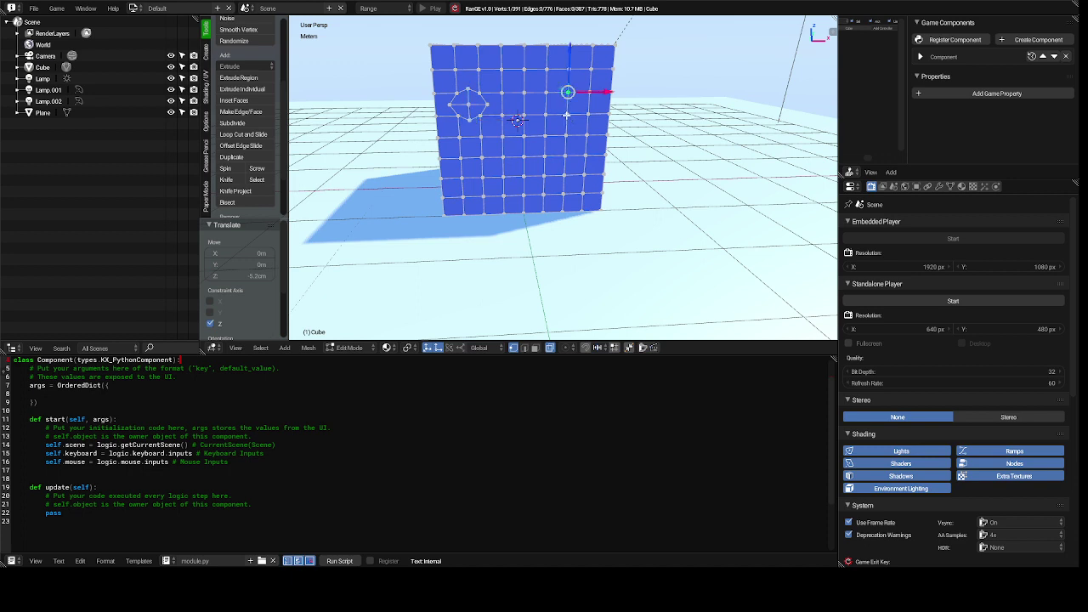
ctrl+shift+click(567, 114)
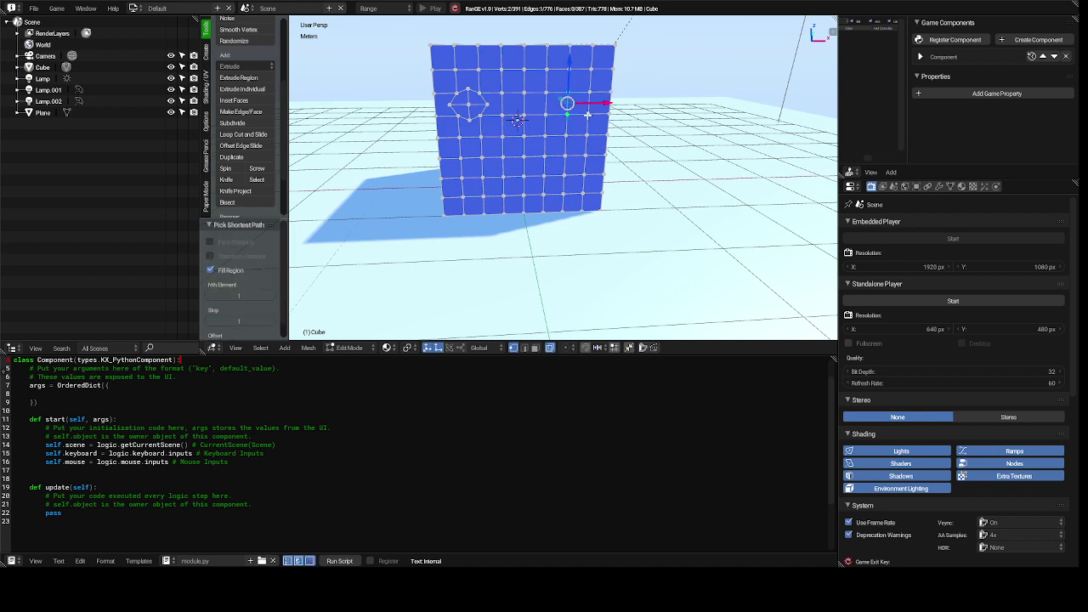
ctrl+shift+click(587, 115)
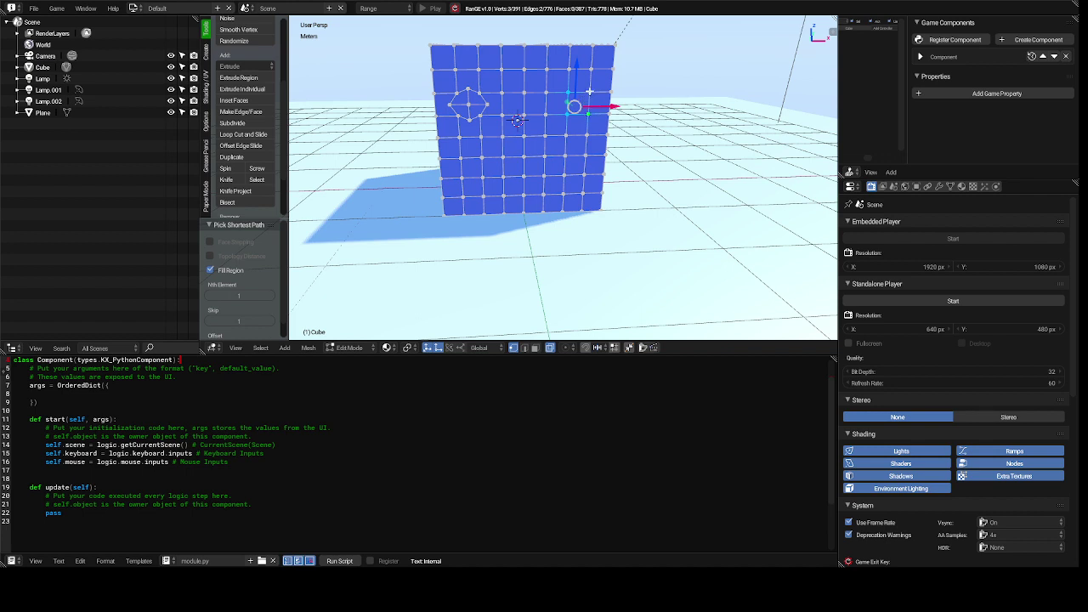
ctrl+shift+click(588, 91)
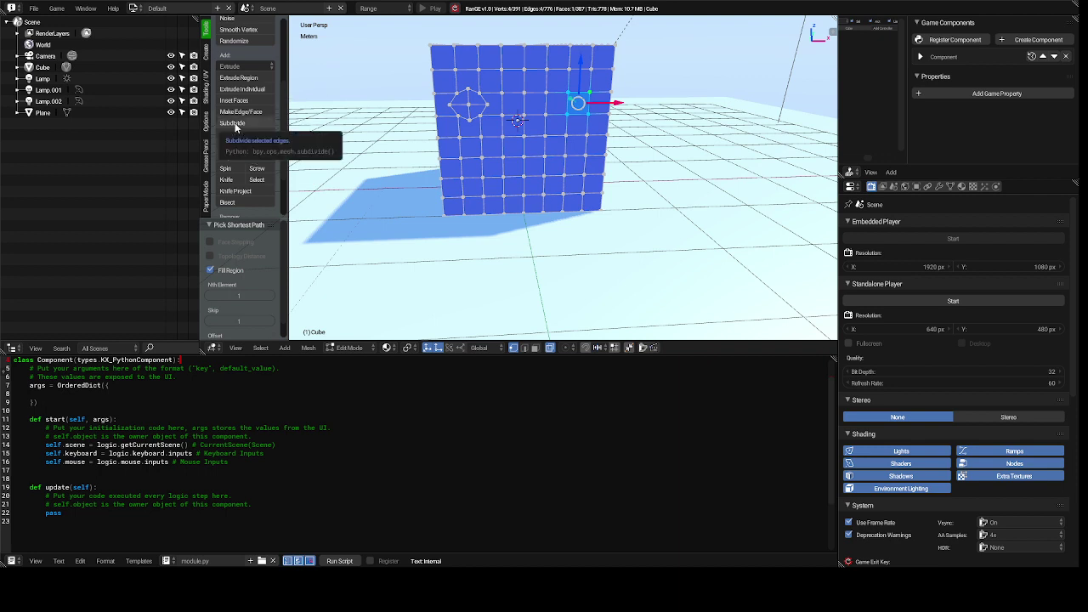
click(233, 123)
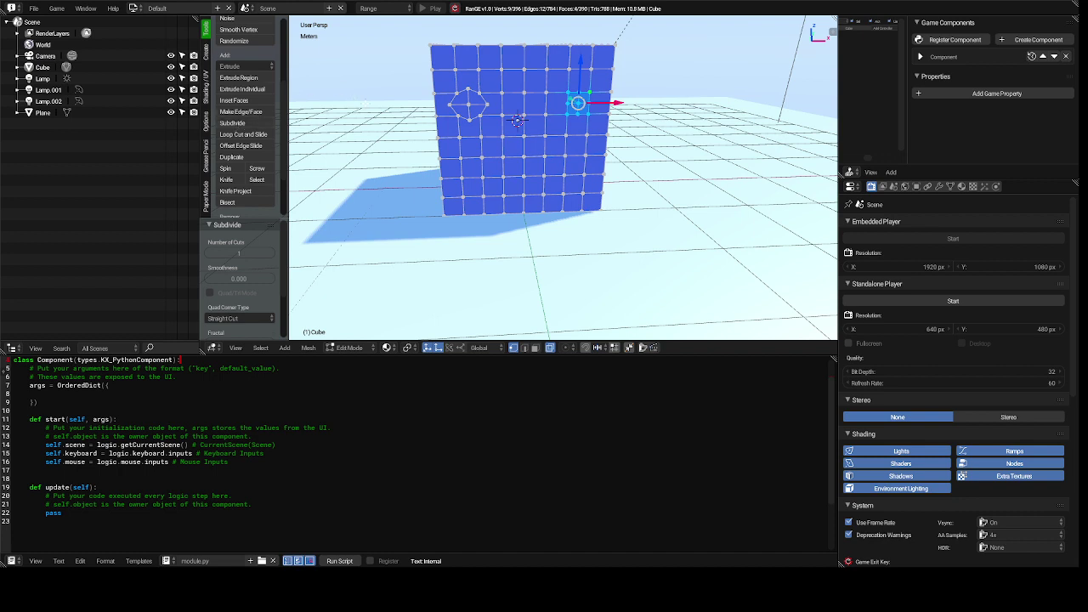
Move the second eye's left-middle vertex outward about 6 cm along X and its top-middle vertex up about 5 cm along Z
right_click(566, 105)
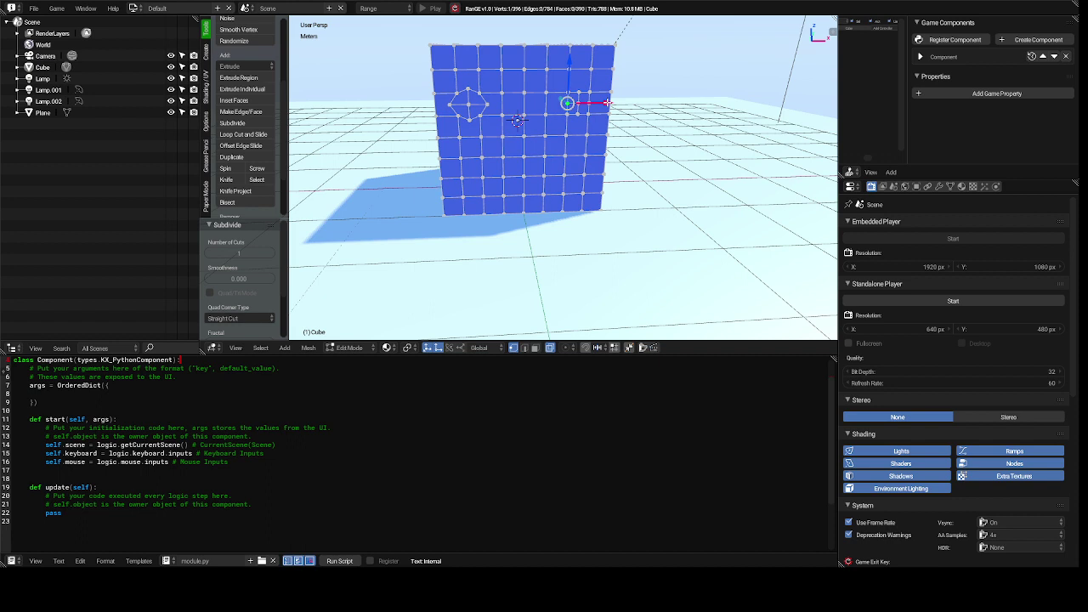
drag(607, 103, 602, 100)
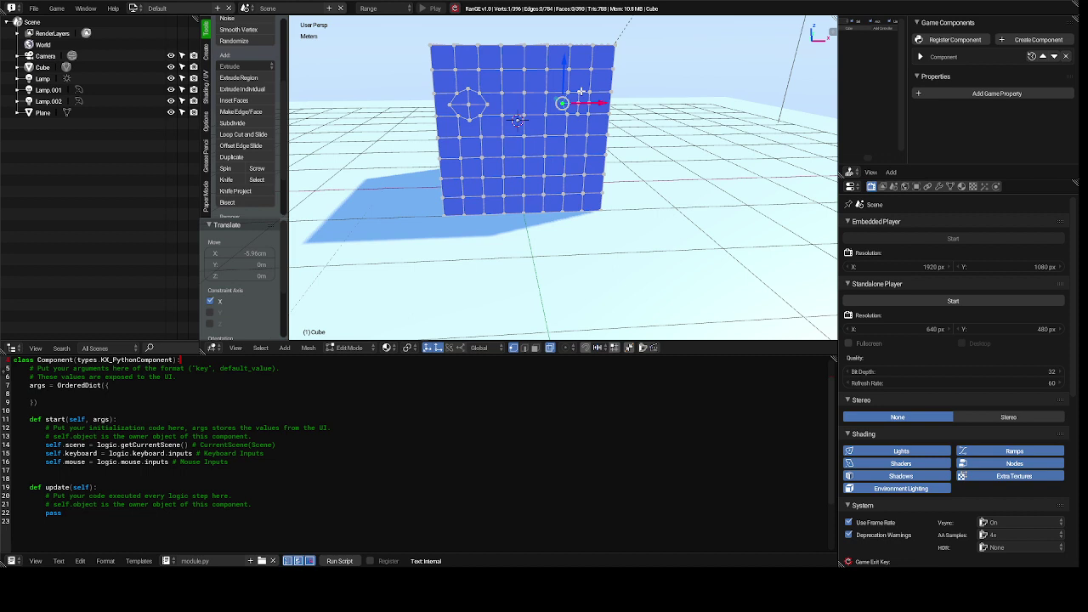
right_click(578, 90)
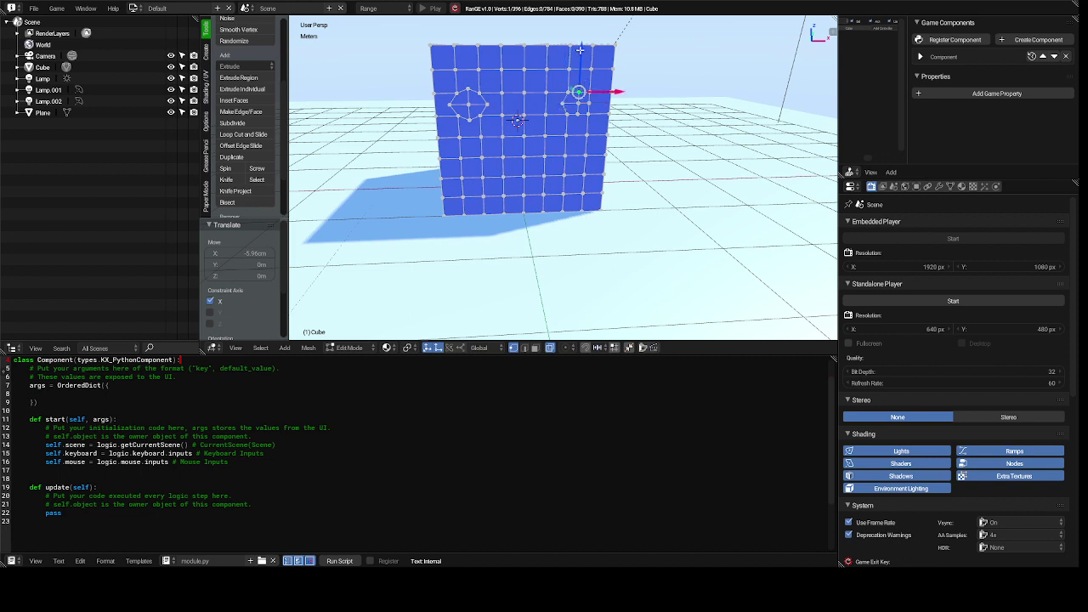
drag(580, 50, 578, 44)
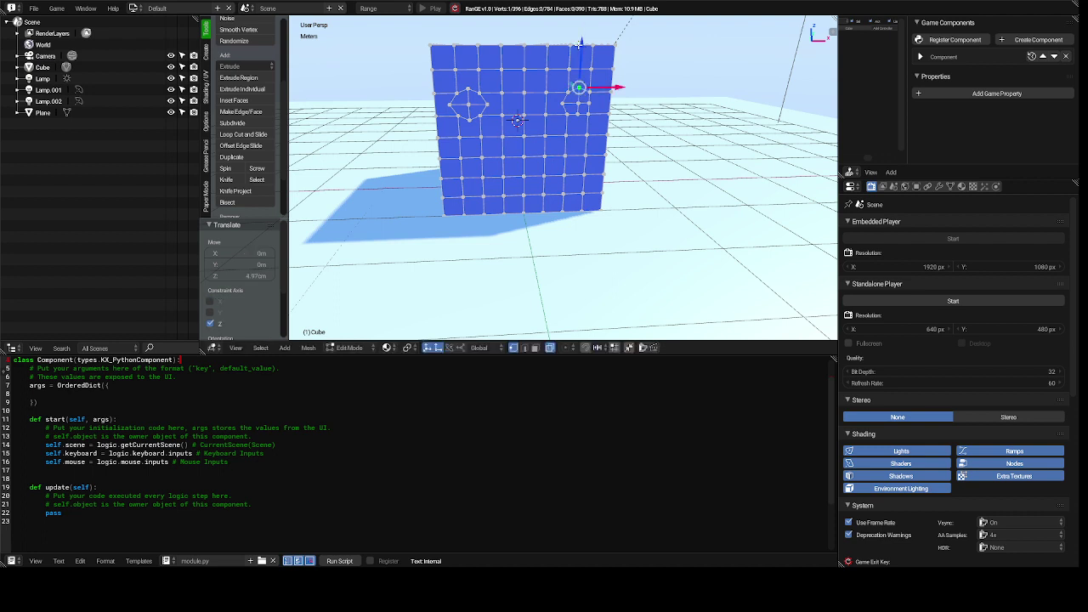
Move the second eye's right-middle vertex outward about 4.6 cm along X and its bottom-middle vertex down about 5.9 cm along Z
click(589, 103)
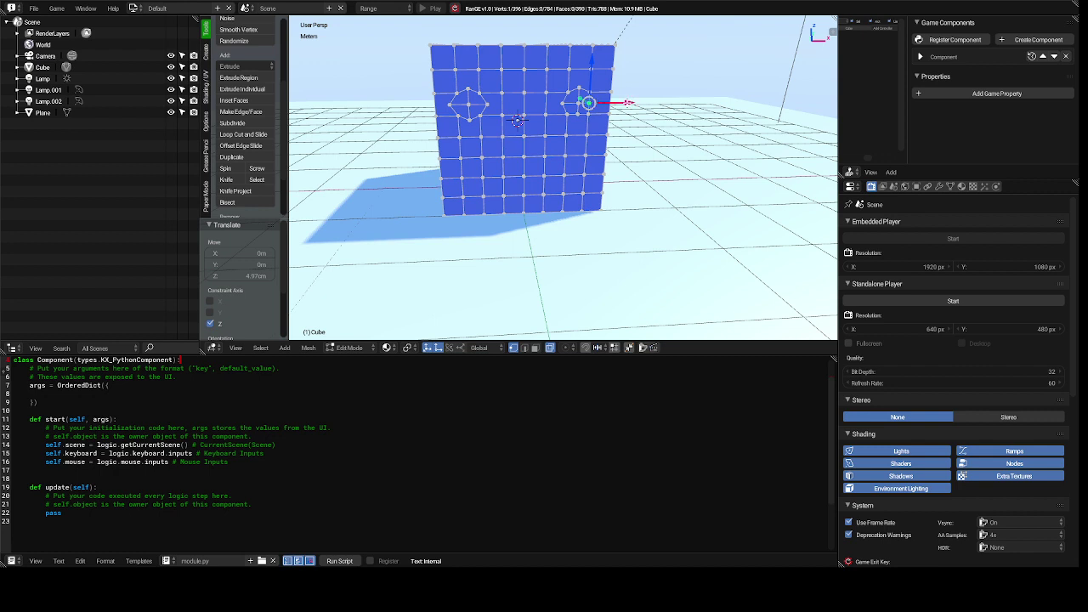
drag(627, 103, 630, 103)
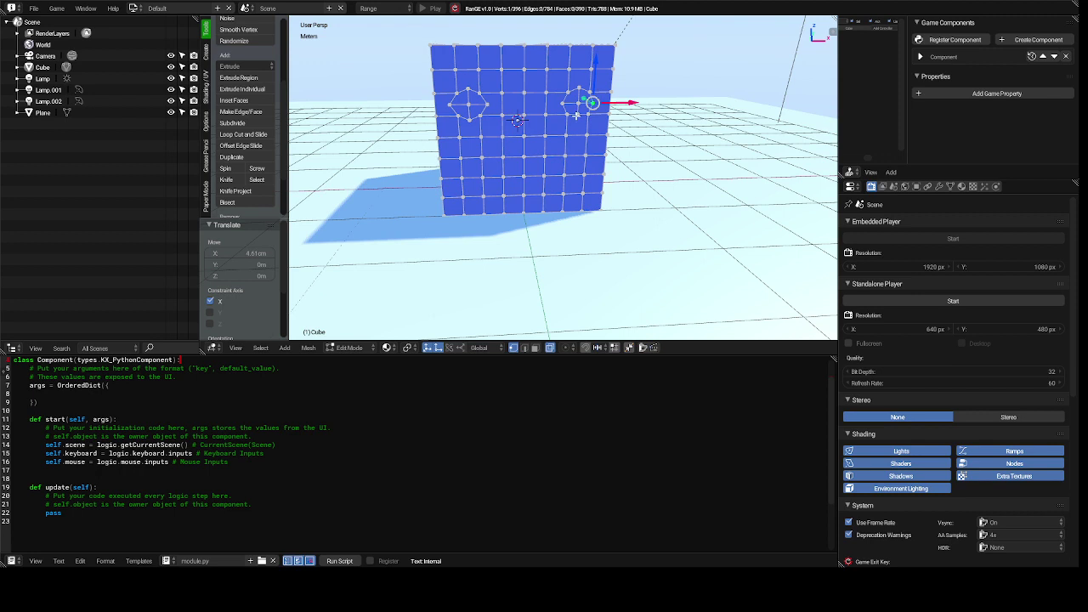
click(576, 115)
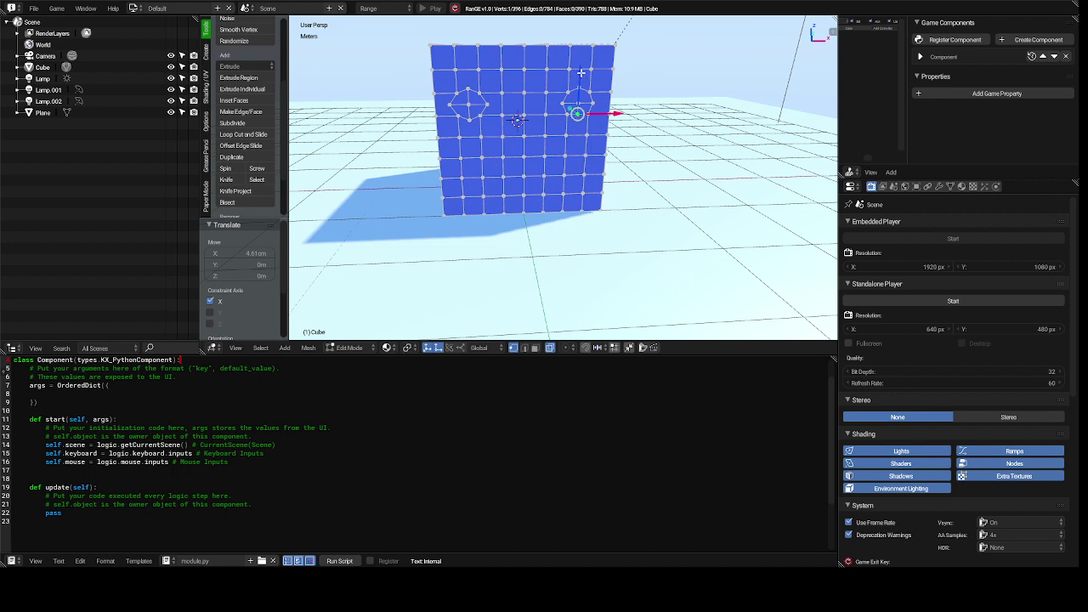
drag(581, 73, 580, 78)
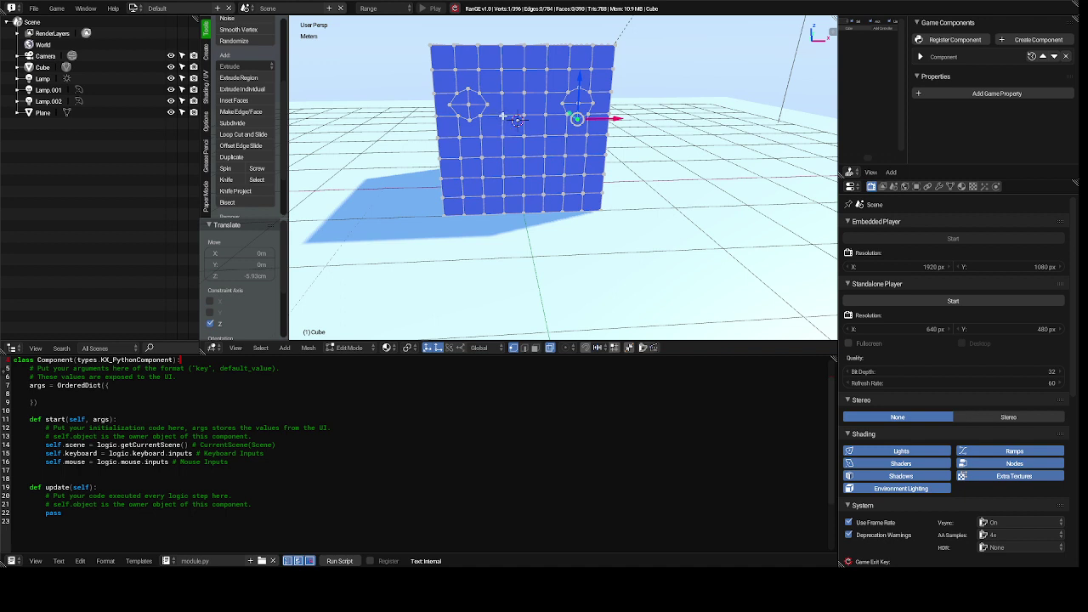
Select the central two-by-two block in rows four and five, columns four and five, and extrude it outward about 15.8 cm as the nose
click(502, 115)
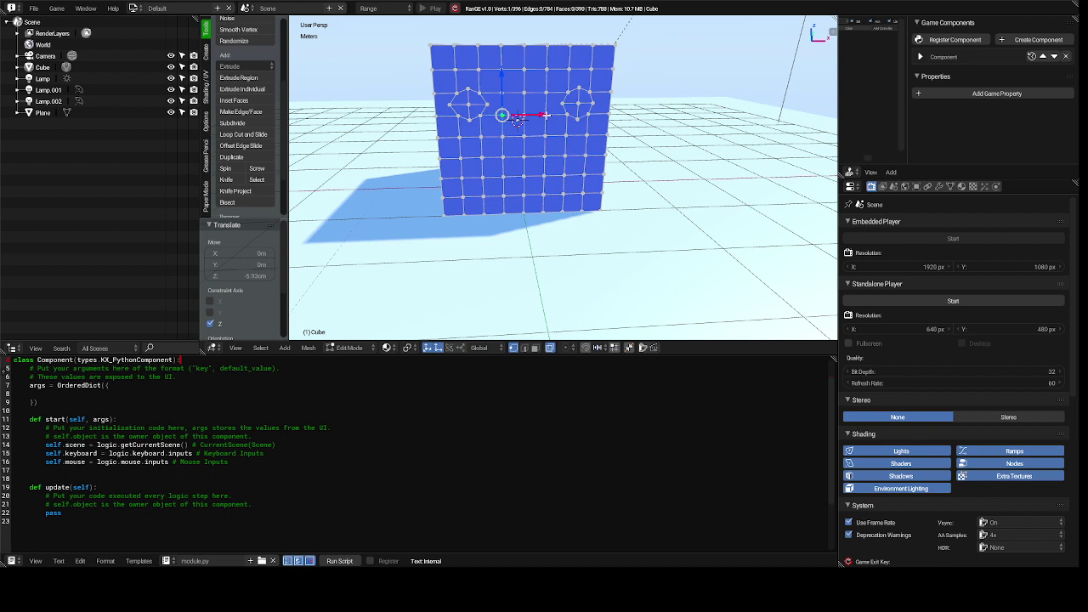
ctrl+click(517, 120)
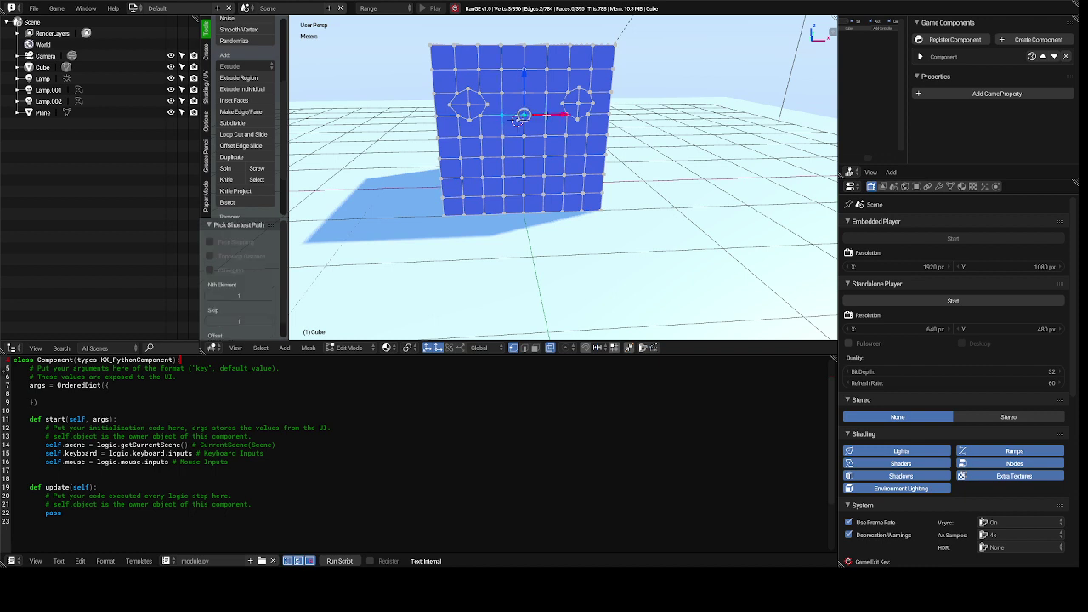
ctrl+click(544, 158)
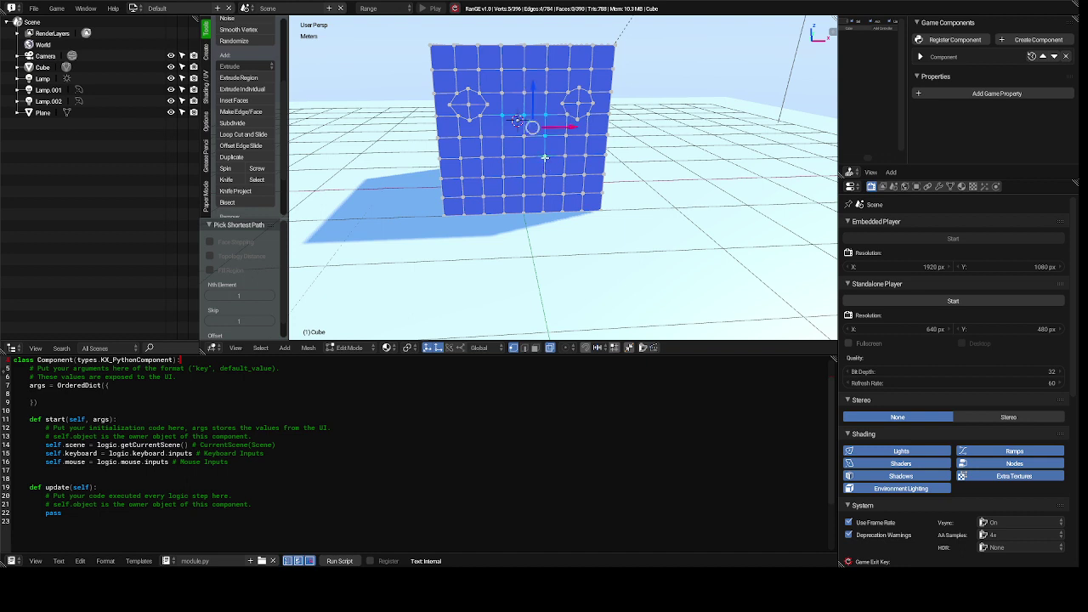
ctrl+click(501, 159)
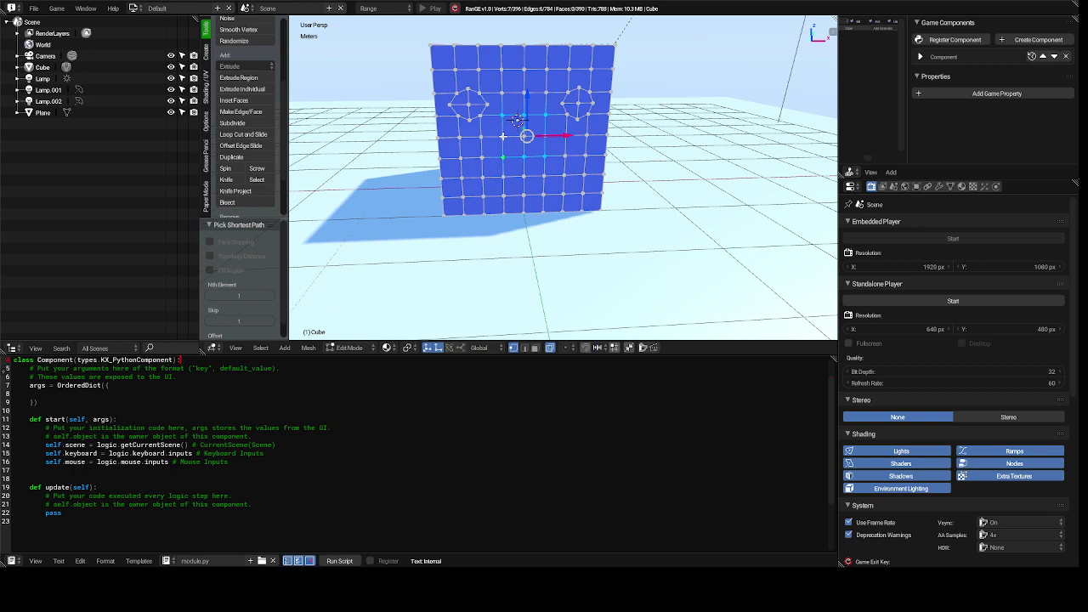
ctrl+click(504, 136)
ctrl+click(524, 136)
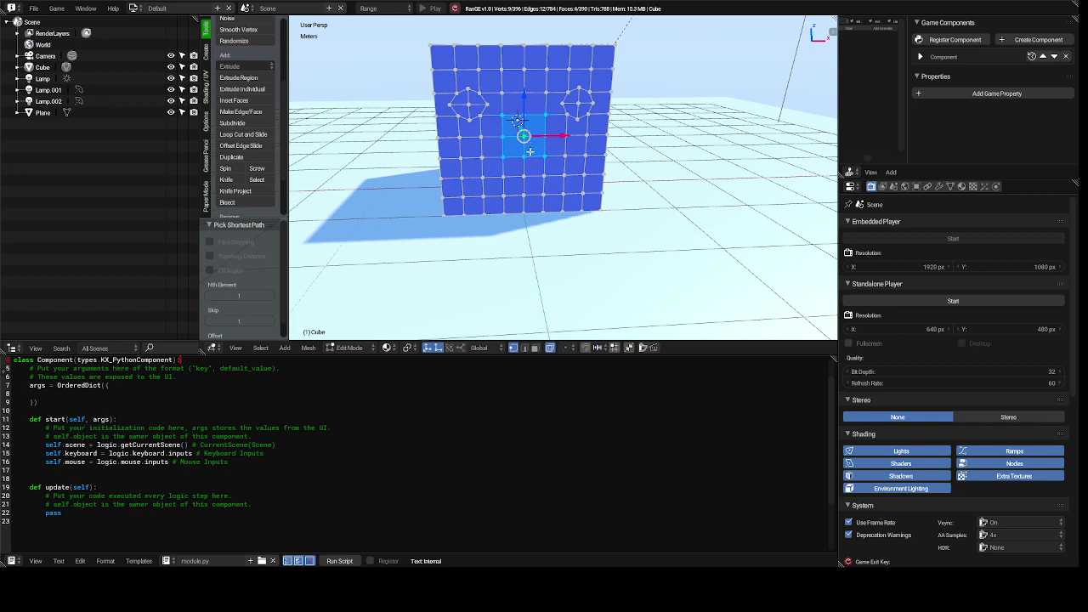
key(e)
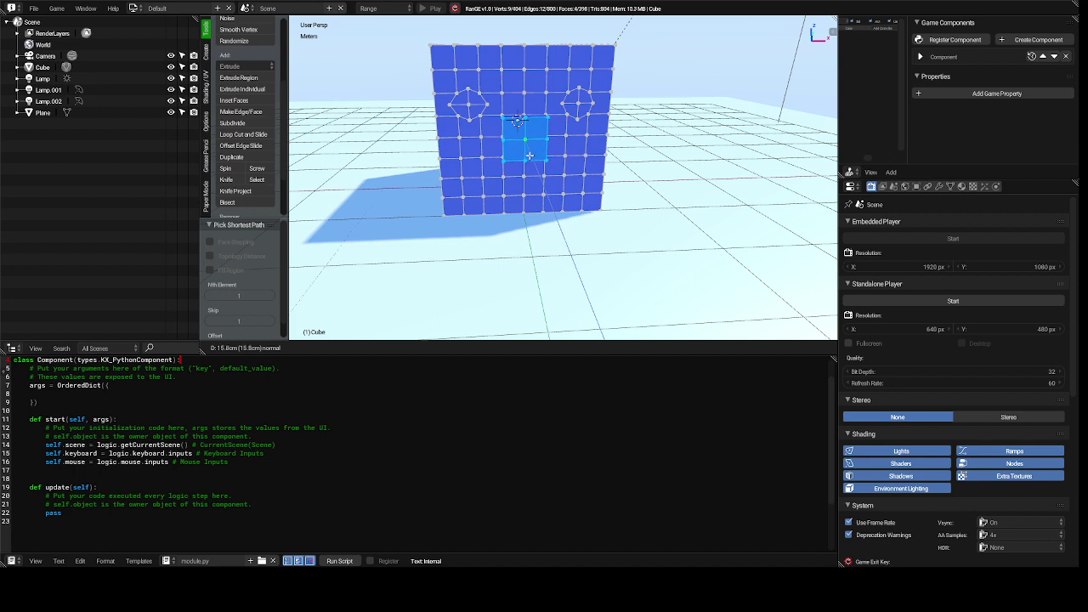
click(529, 155)
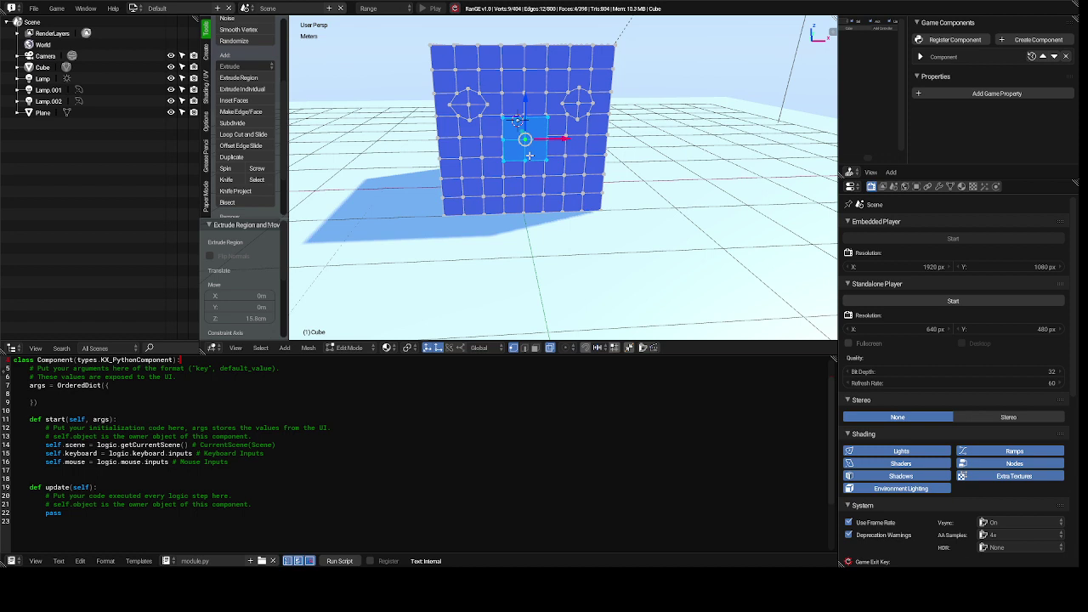
right_click(460, 178)
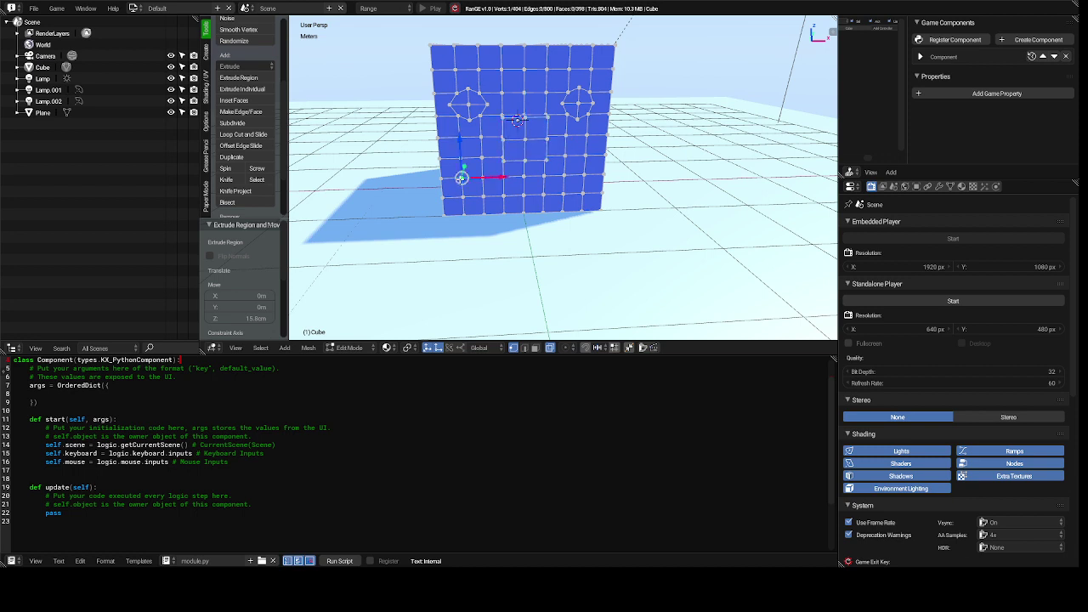
ctrl+click(584, 173)
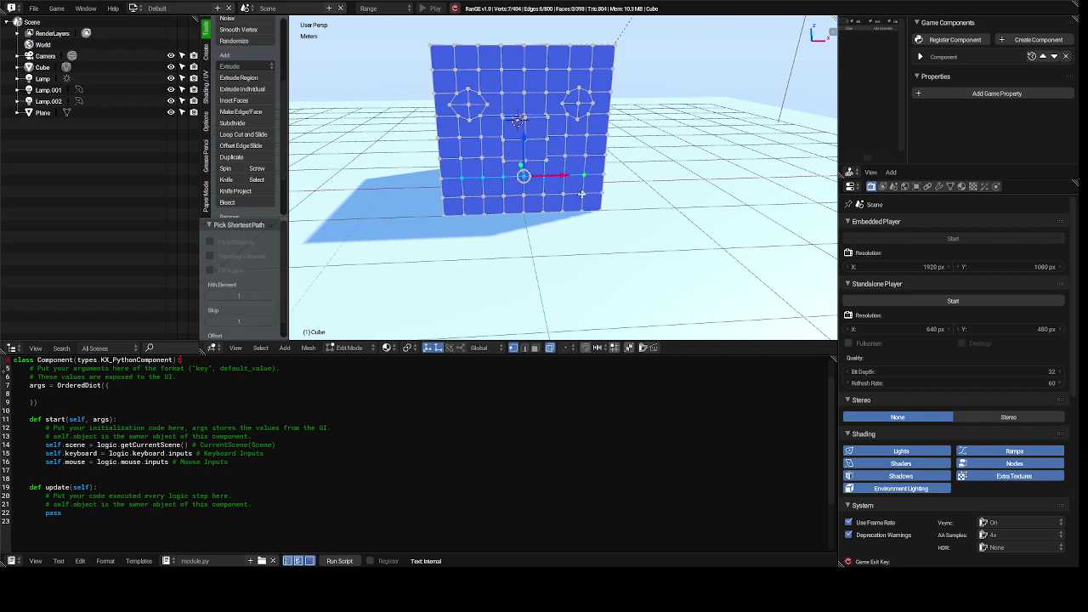
ctrl+click(582, 195)
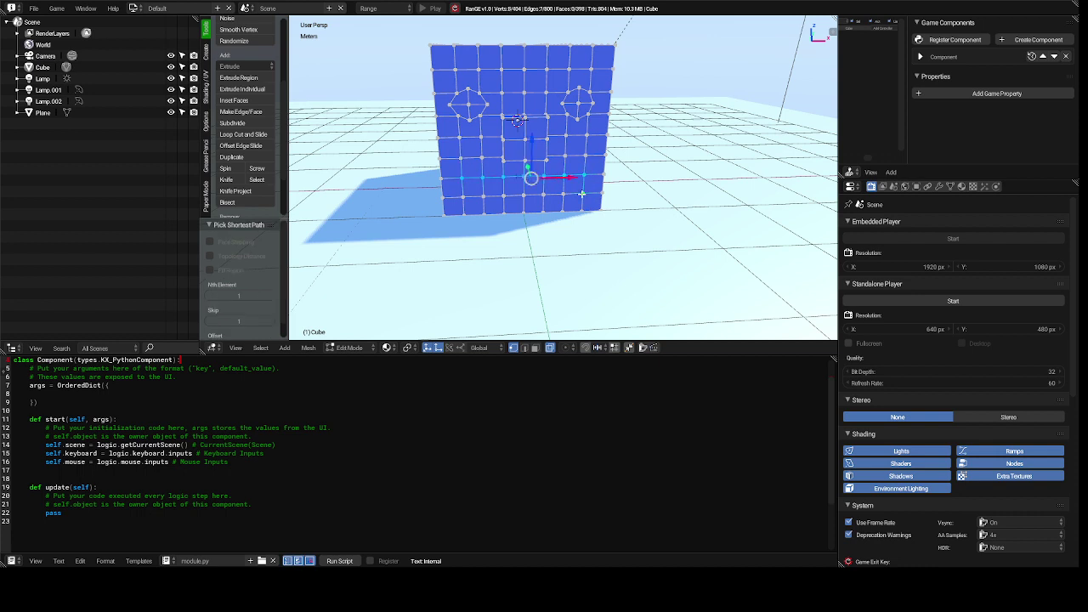
ctrl+click(461, 197)
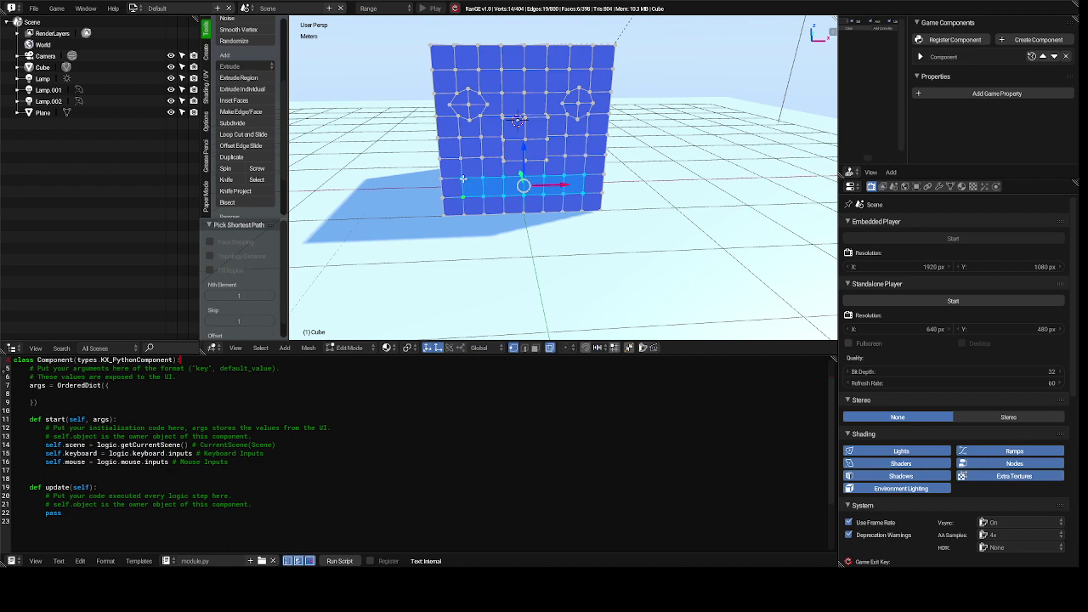
Raise the two outer vertices of the seventh row's upper edge, bounding columns two to seven, by about 10.2 cm along Z as mouth corners
click(462, 178)
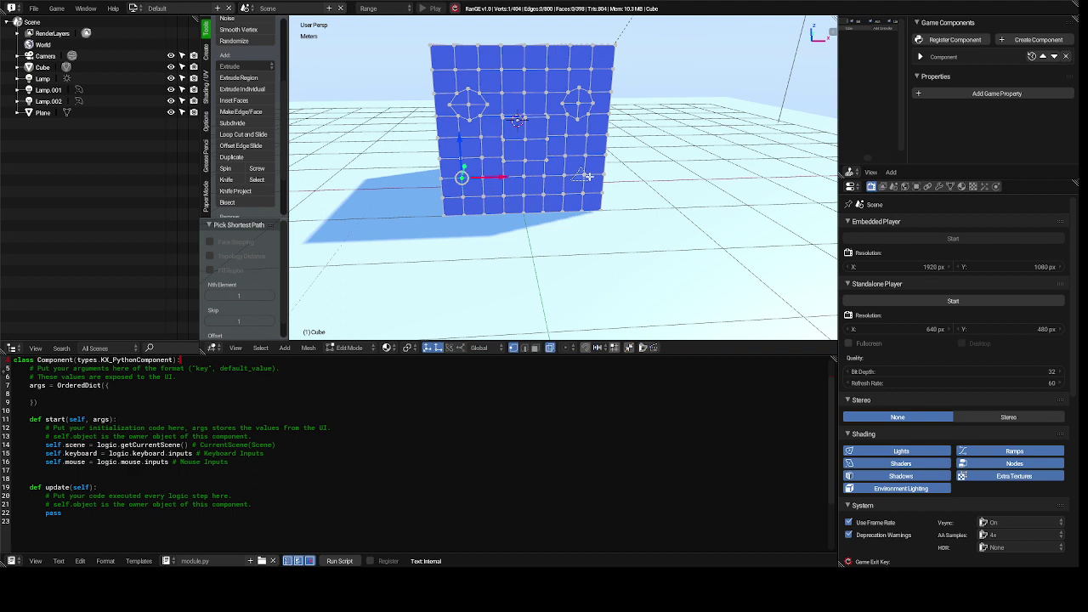
shift+right_click(588, 174)
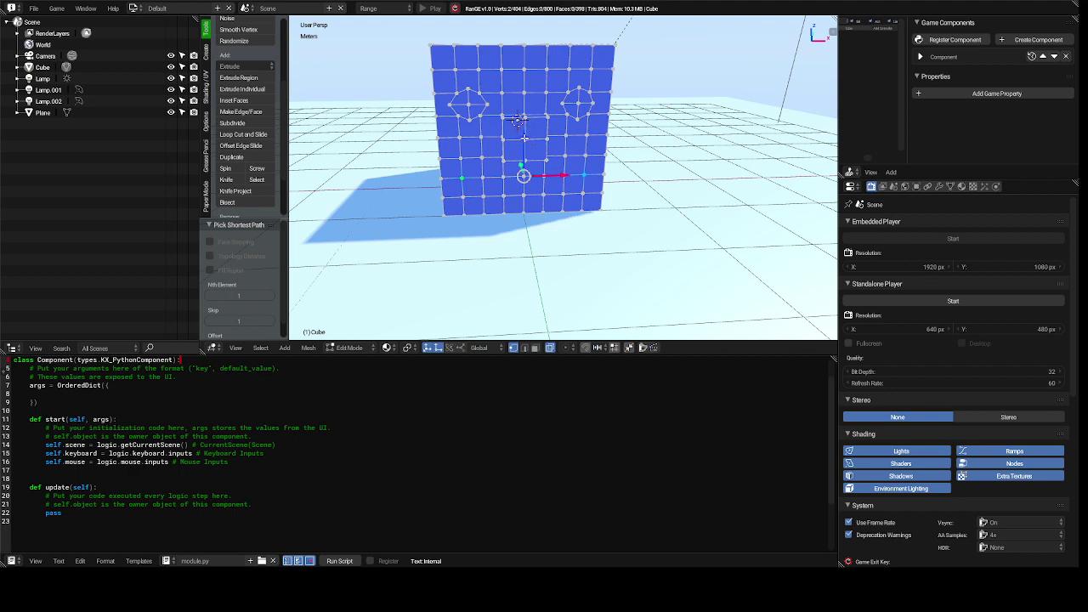
key(g)
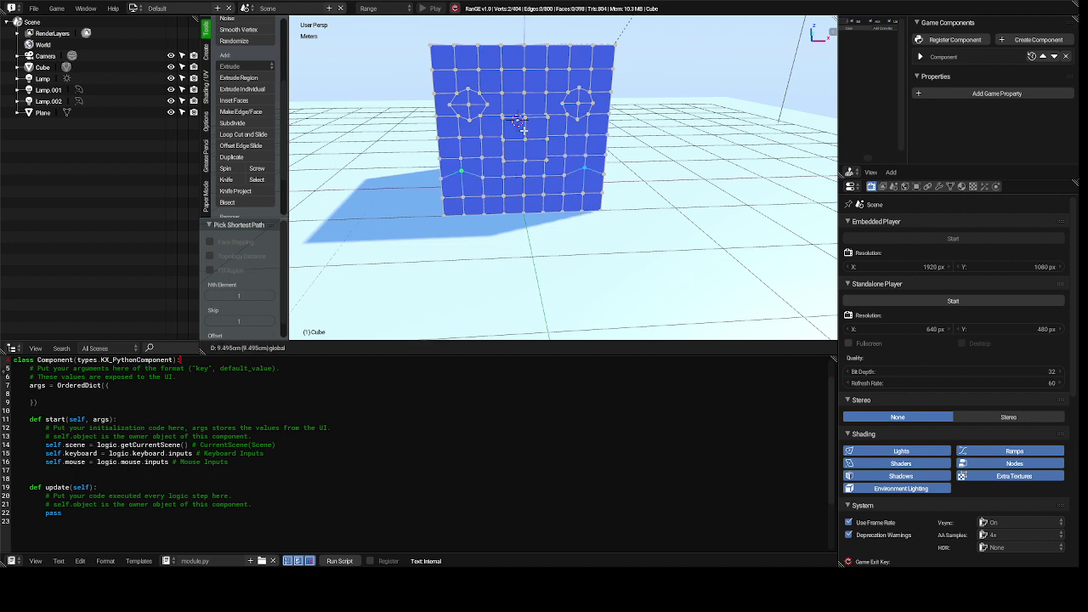
click(520, 125)
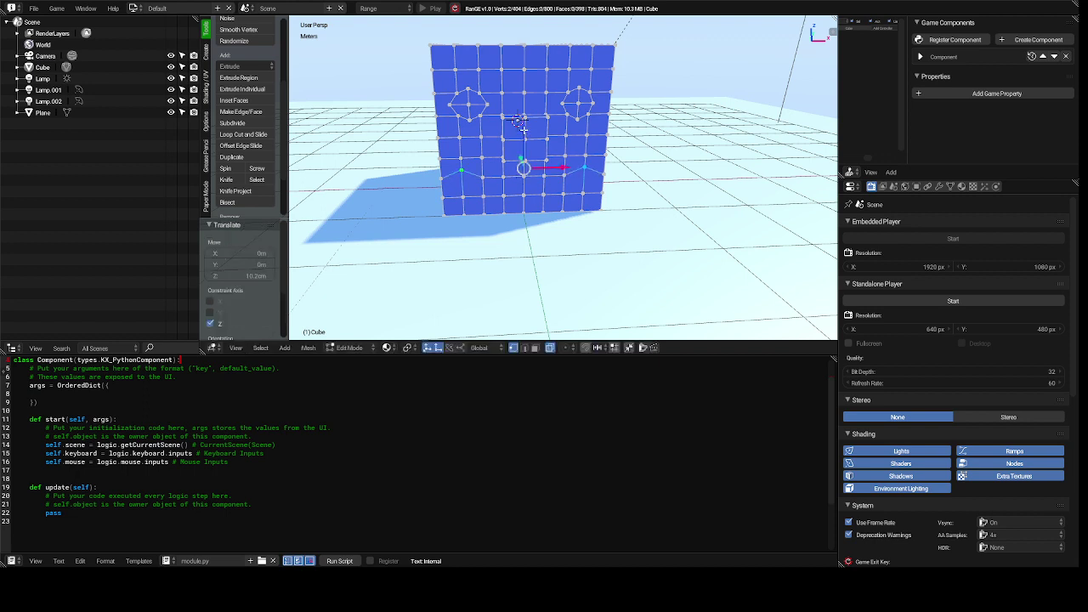
Lower the mouth's upper edge along Z: the two vertices beside the centre by about 7.4 cm and the centre vertex by about 11.9 cm
right_click(503, 176)
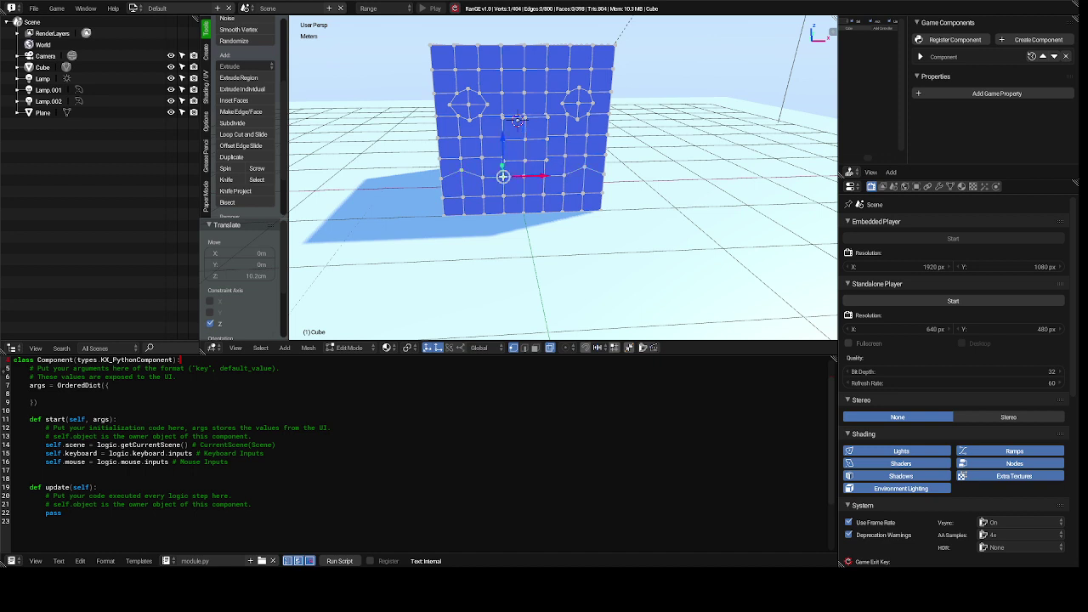
shift+right_click(544, 178)
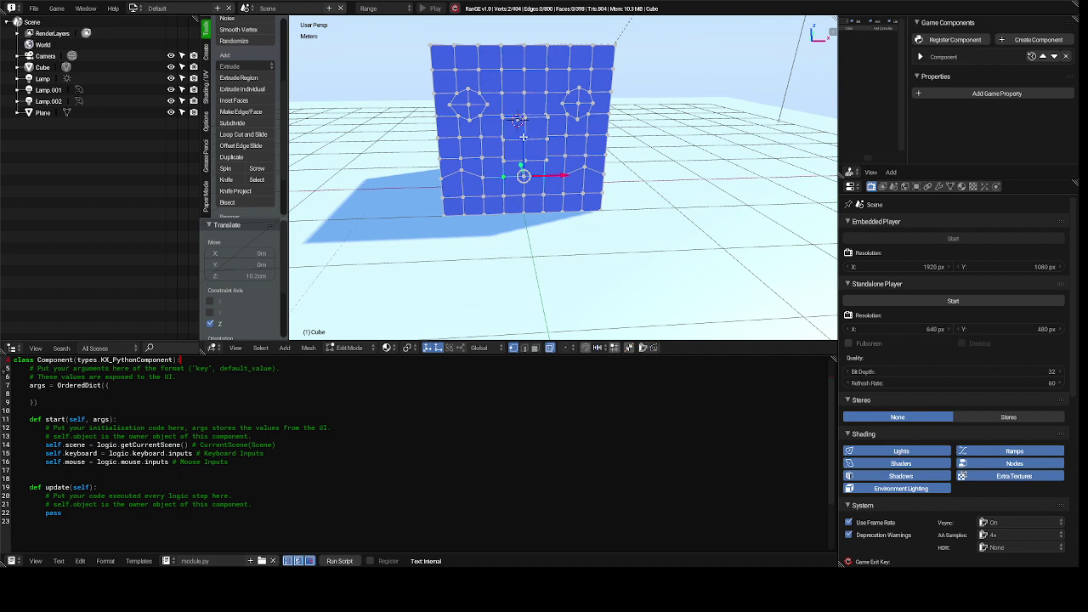
key(g)
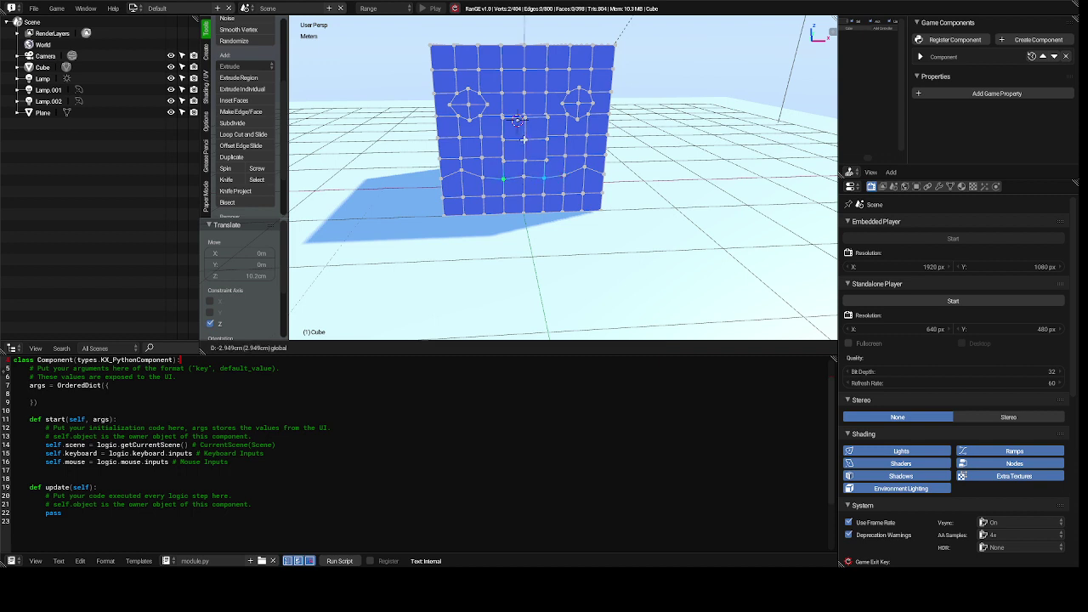
click(523, 143)
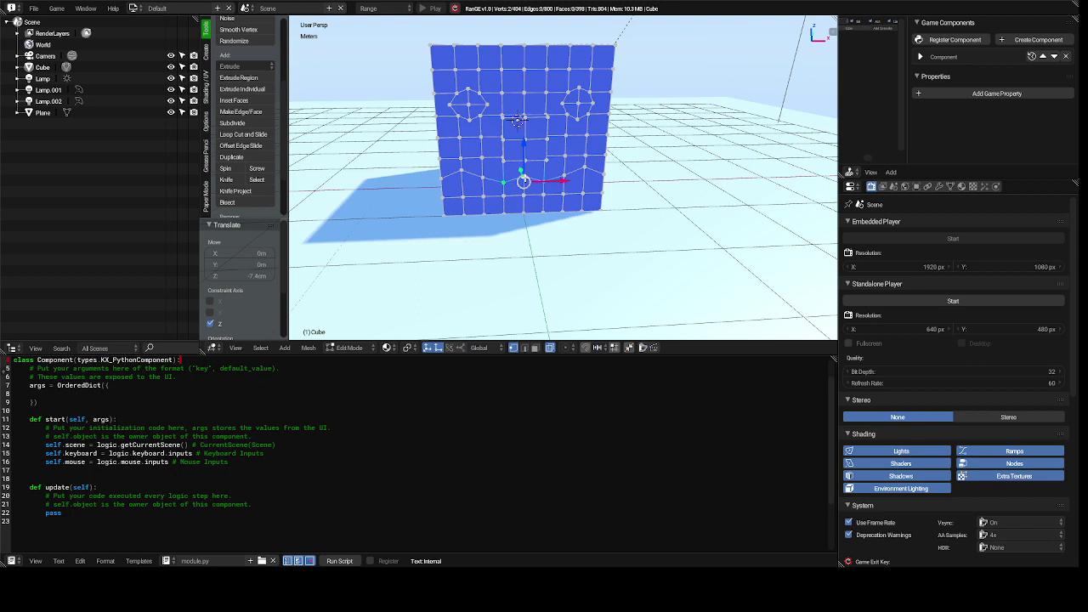
click(524, 176)
key(g)
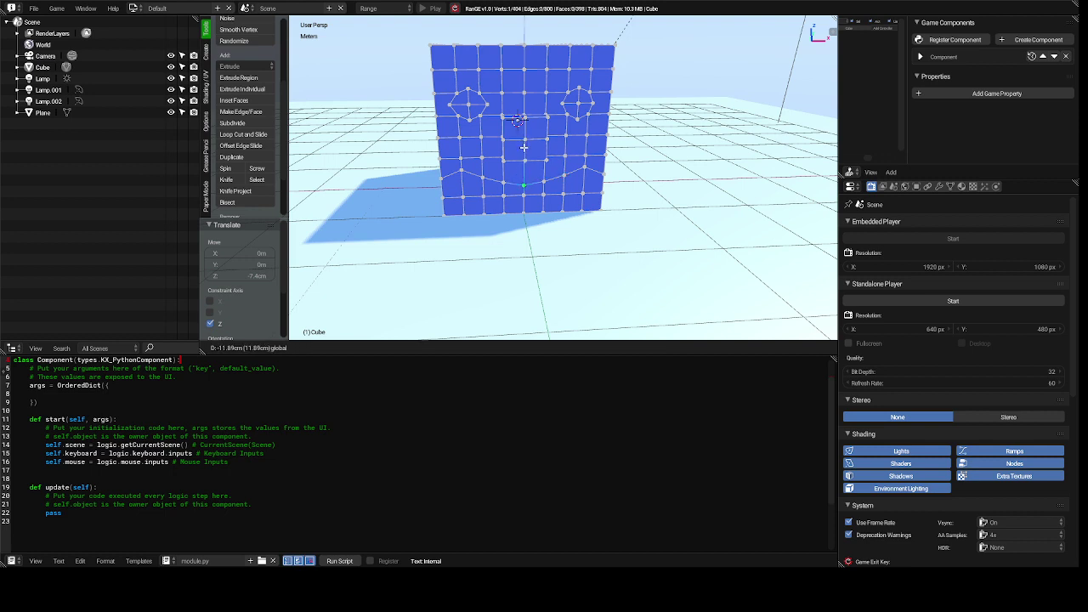
click(523, 147)
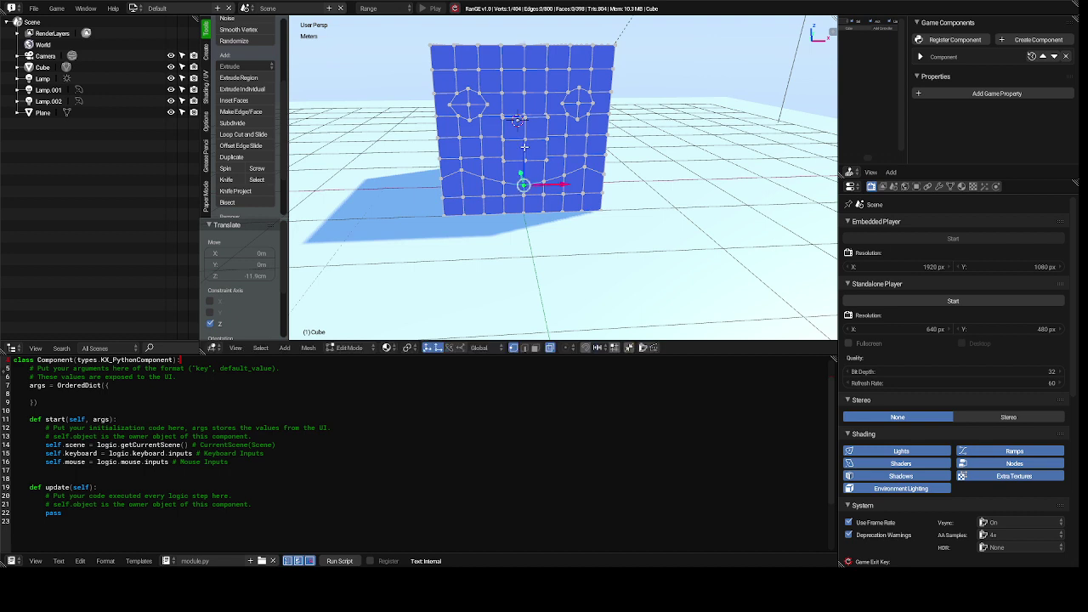
Raise the two outer vertices of the mouth's lower edge, directly beneath the mouth corners, by about 15.8 cm along Z
right_click(462, 197)
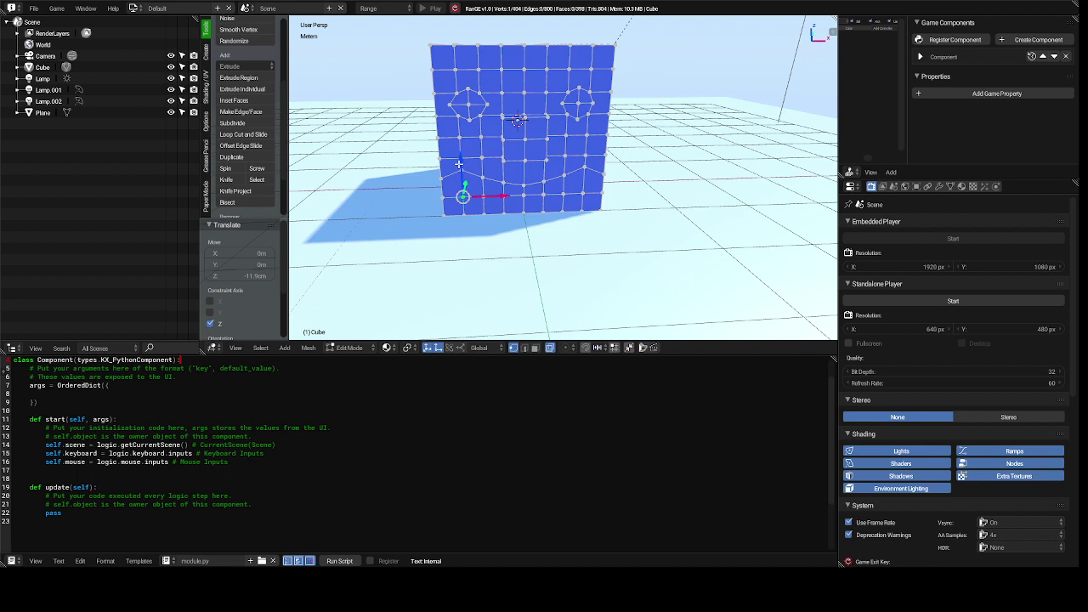
shift+right_click(582, 197)
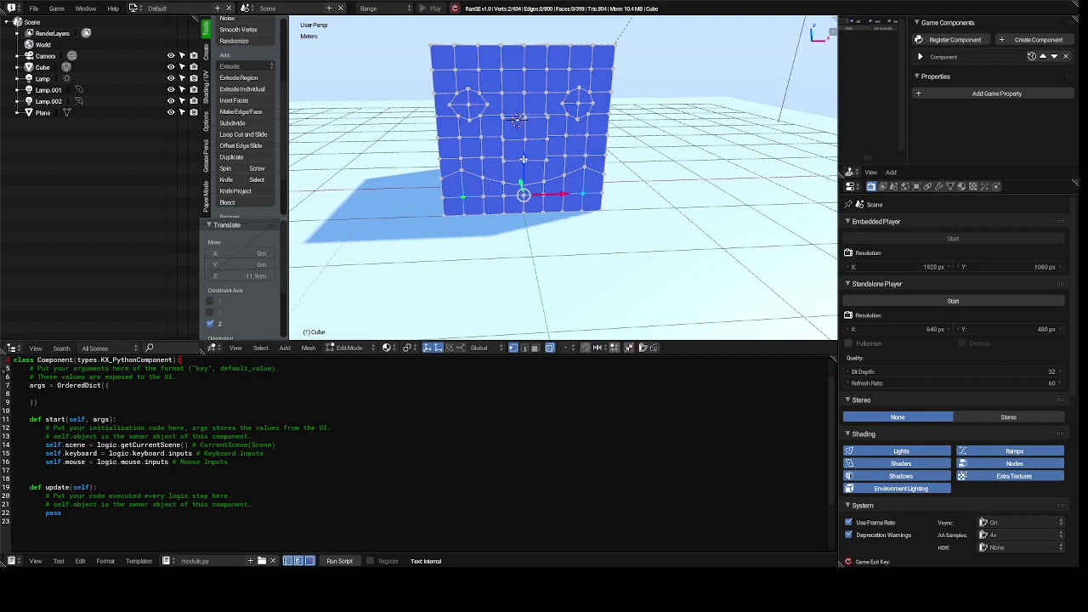
key(g)
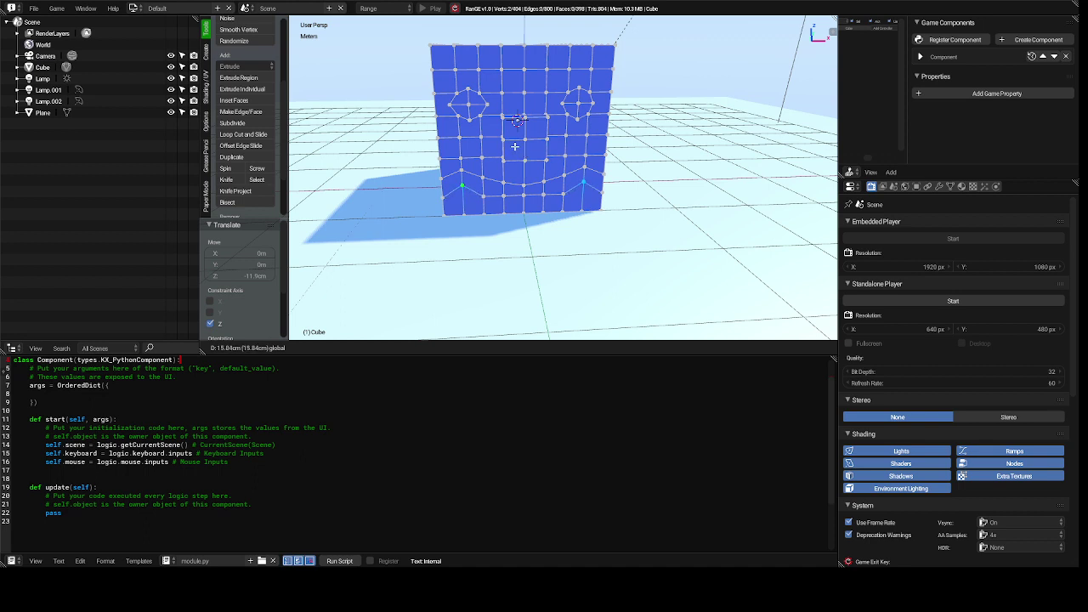
click(514, 146)
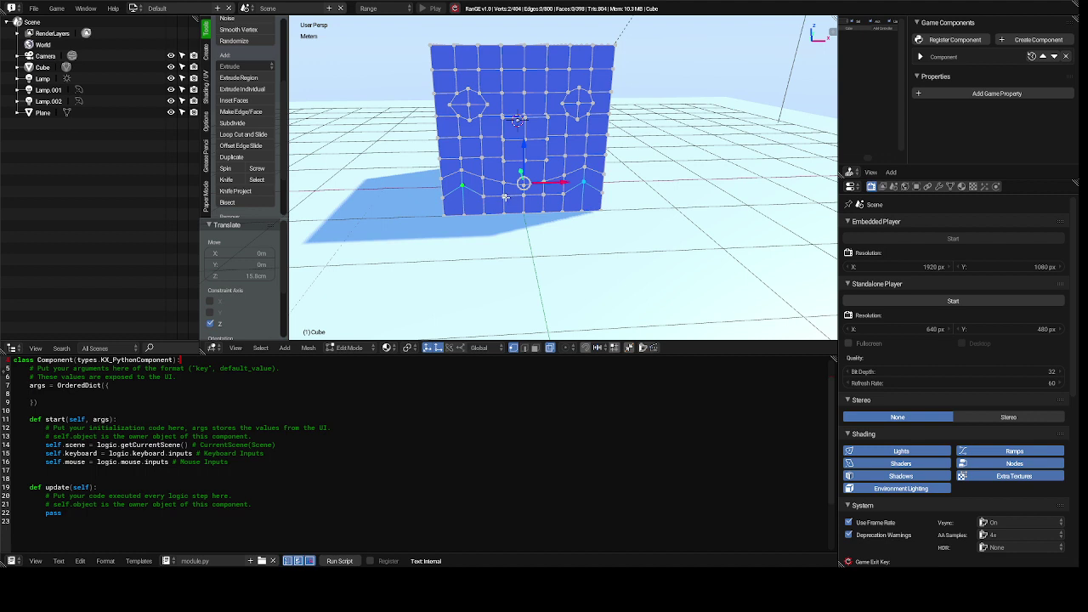
Lower the mouth's lower edge along Z: the two vertices beside the centre by about 10.8 cm and the centre vertex by about 13.9 cm
right_click(505, 197)
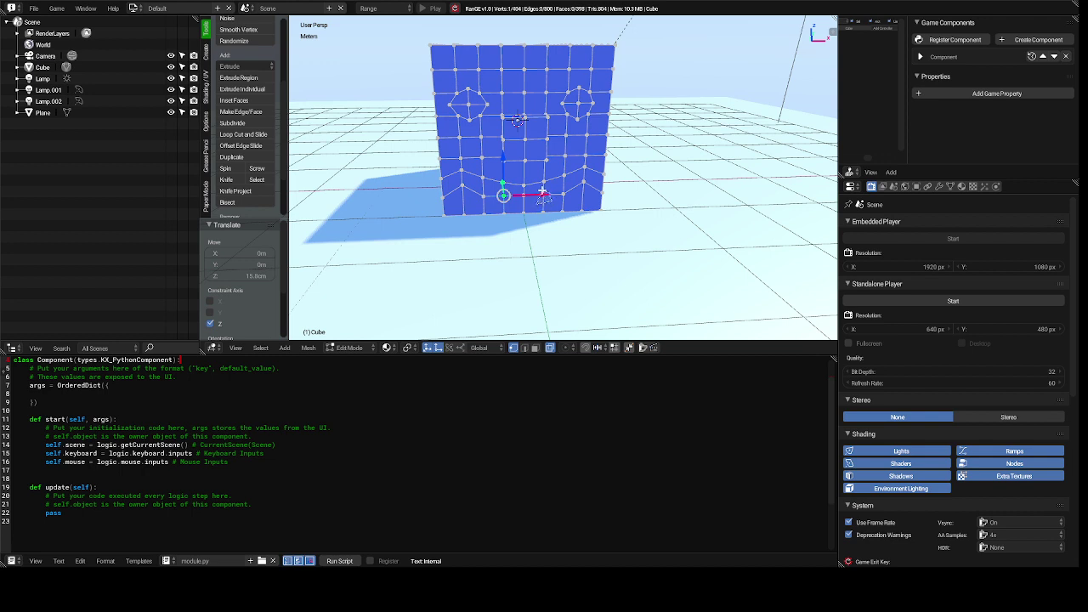
shift+right_click(542, 194)
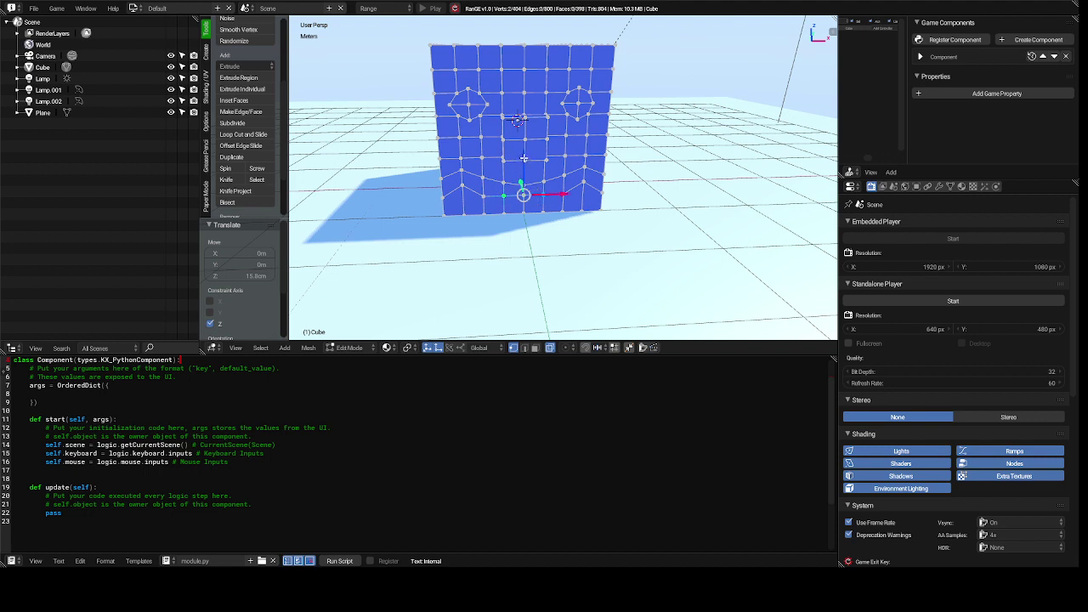
key(g)
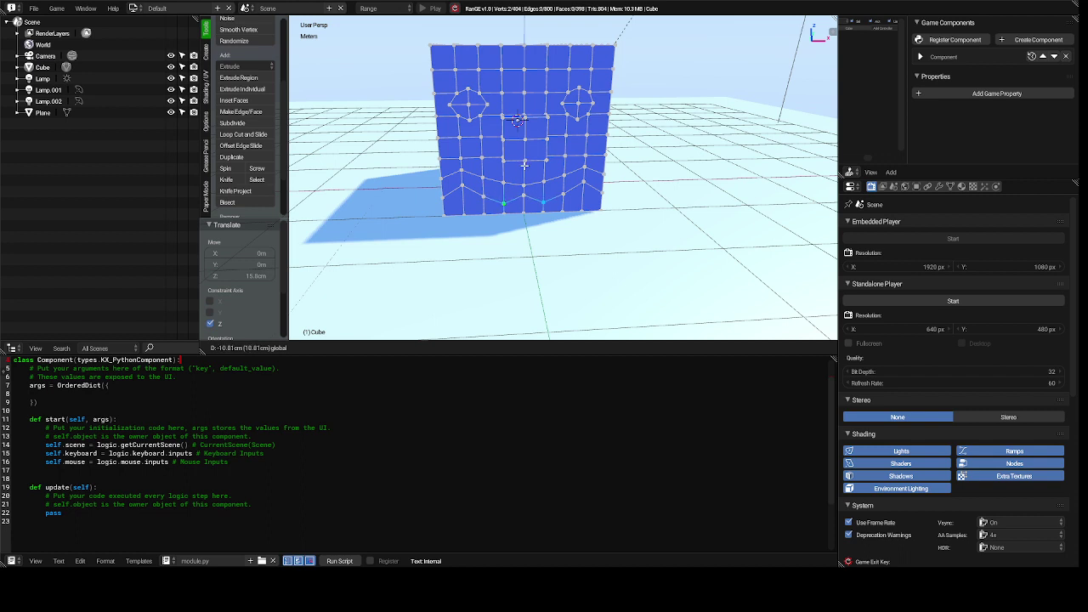
click(525, 166)
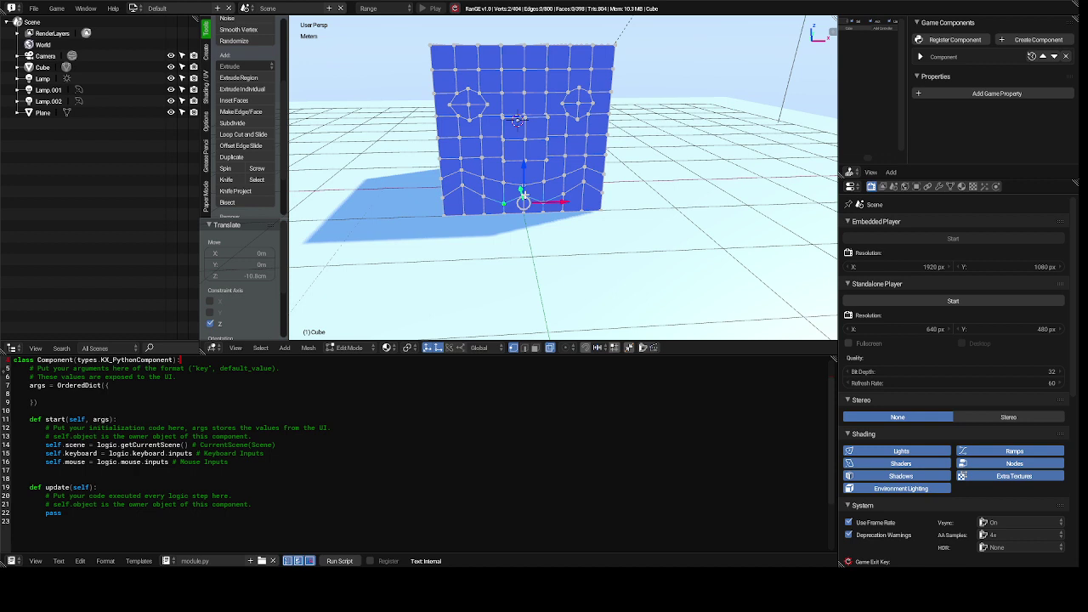
right_click(524, 195)
key(g)
key(z)
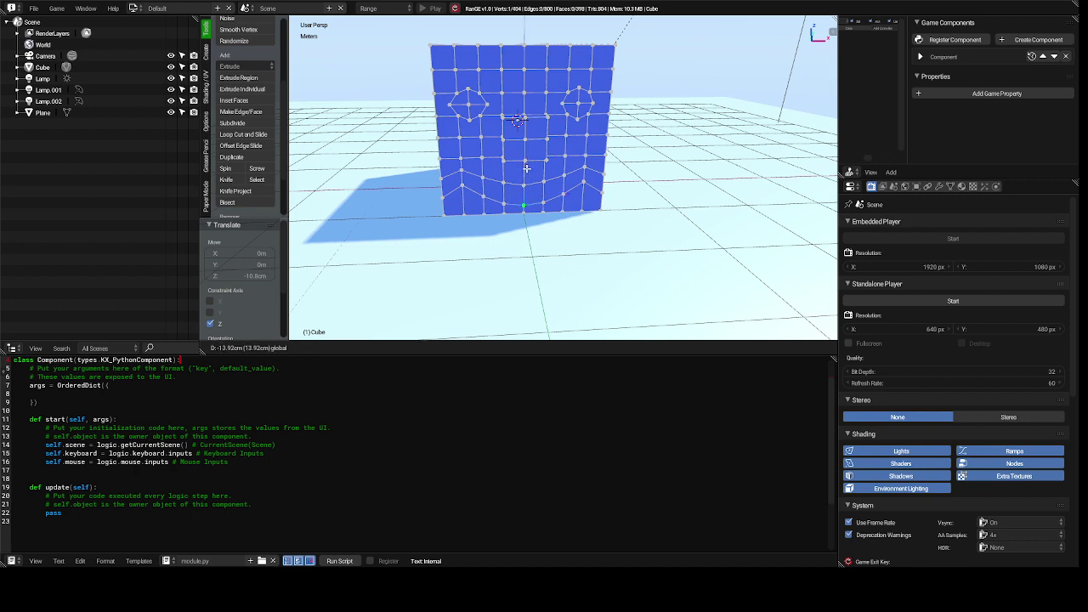
click(527, 169)
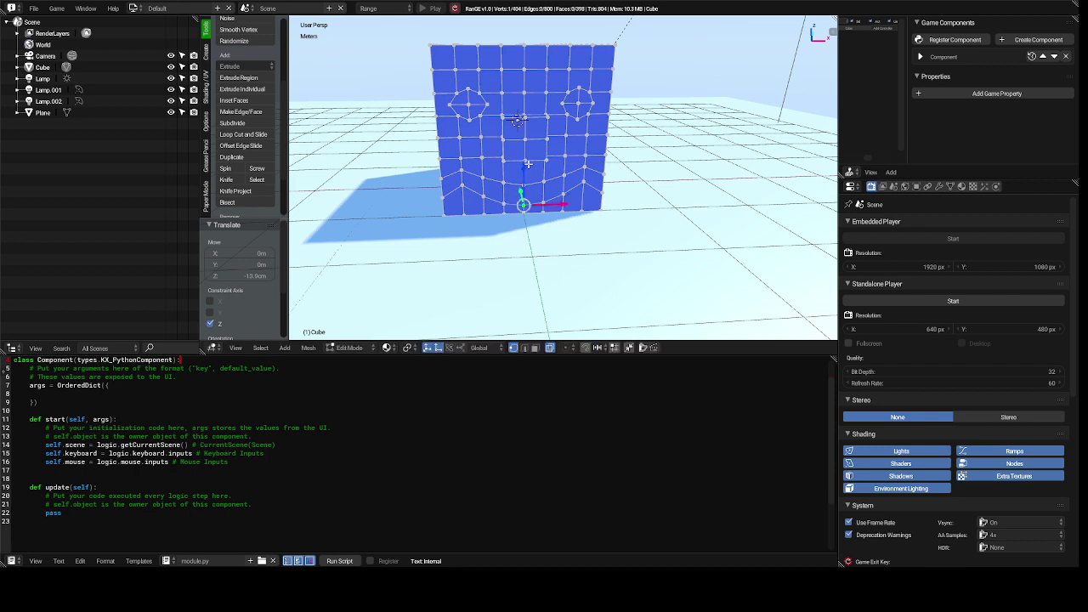
Select all vertices along the mouth's upper and lower curves so its six faces are selected
ctrl+click(460, 170)
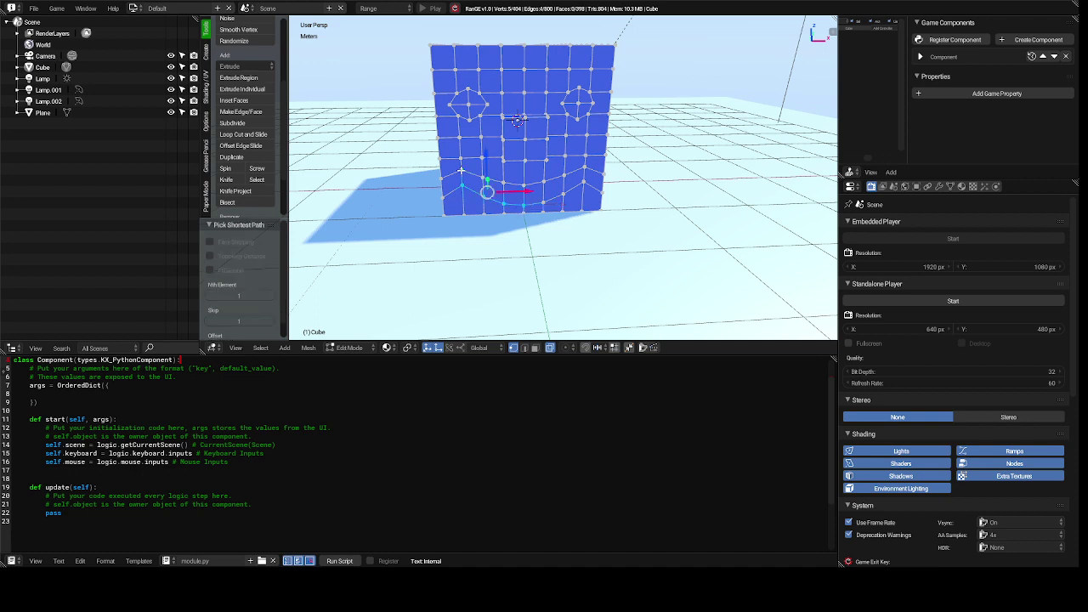
click(460, 170)
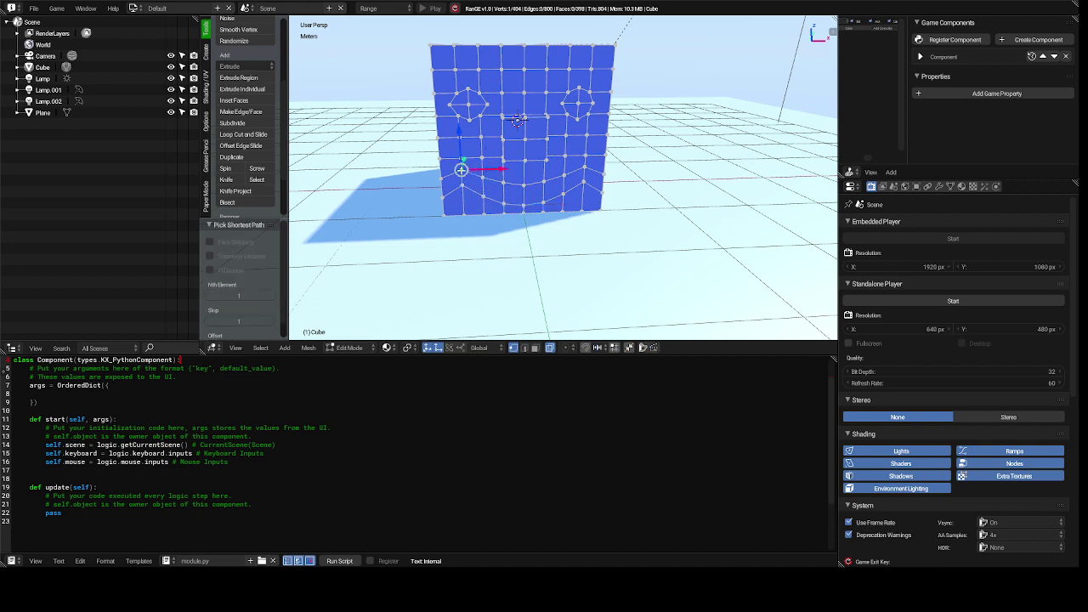
ctrl+click(585, 167)
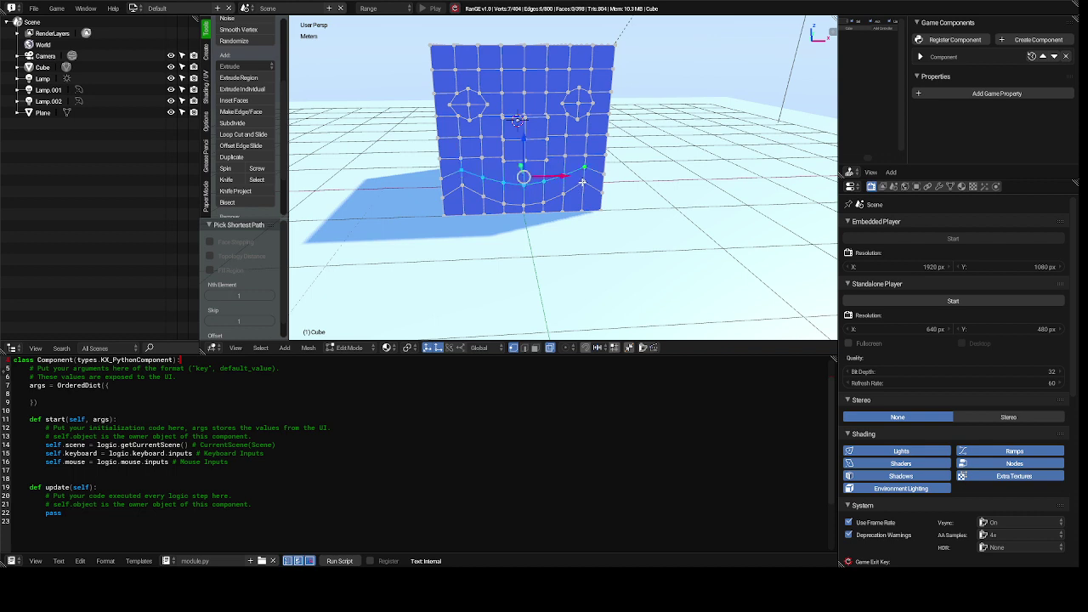
ctrl+click(582, 181)
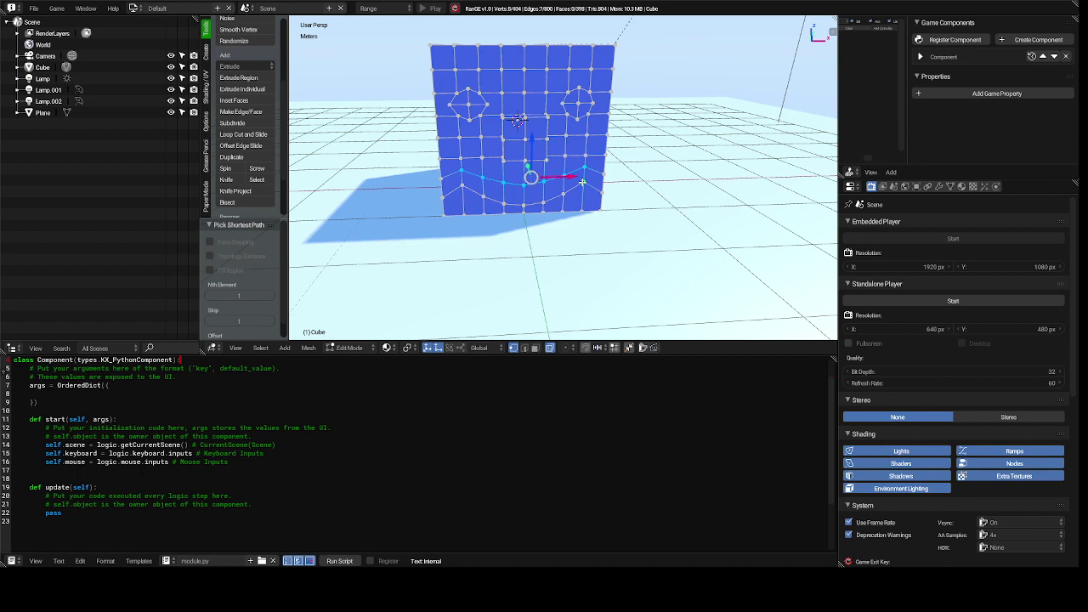
ctrl+click(463, 185)
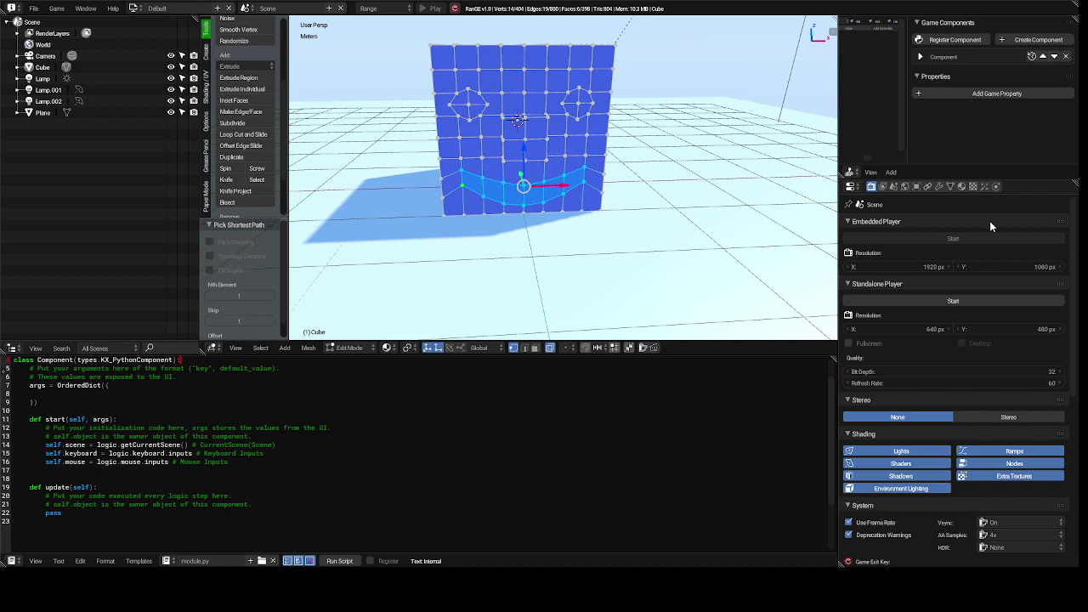
Add a second material slot to the cube and create a new material in it
click(961, 187)
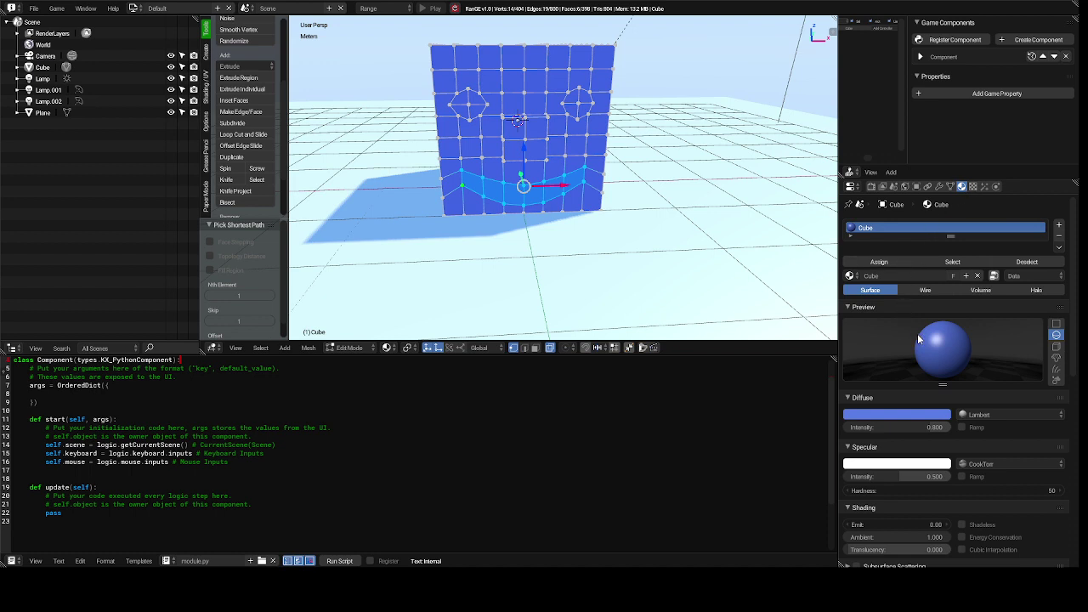
click(850, 276)
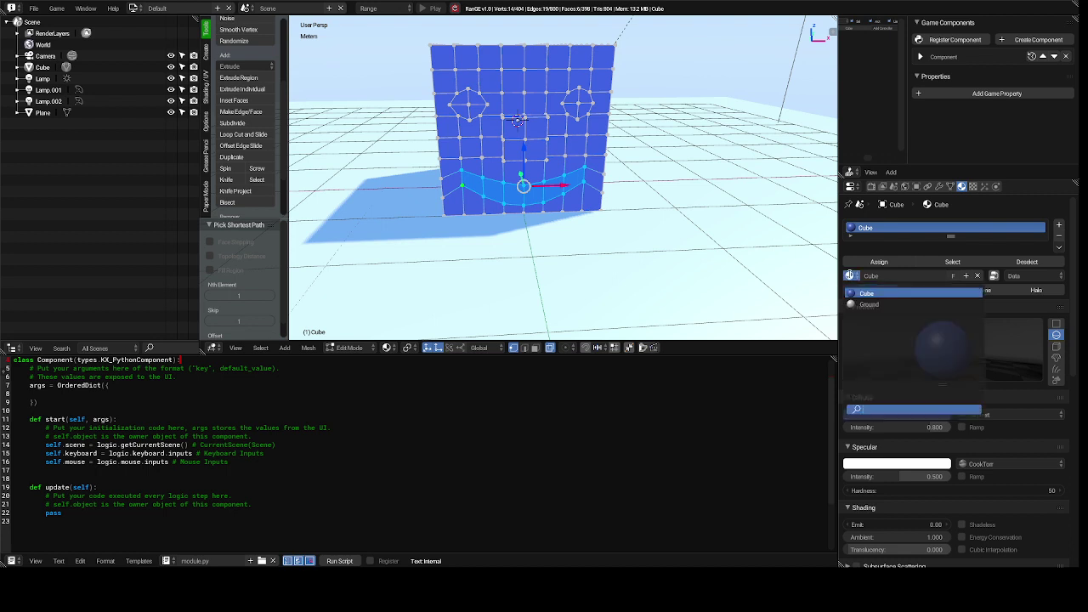
click(851, 277)
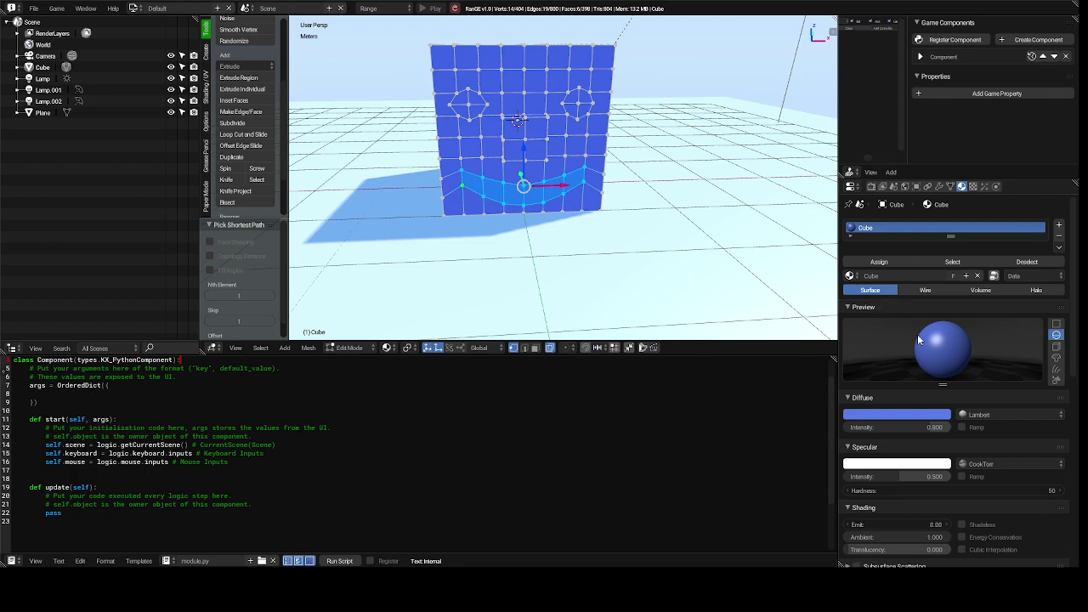
click(1059, 228)
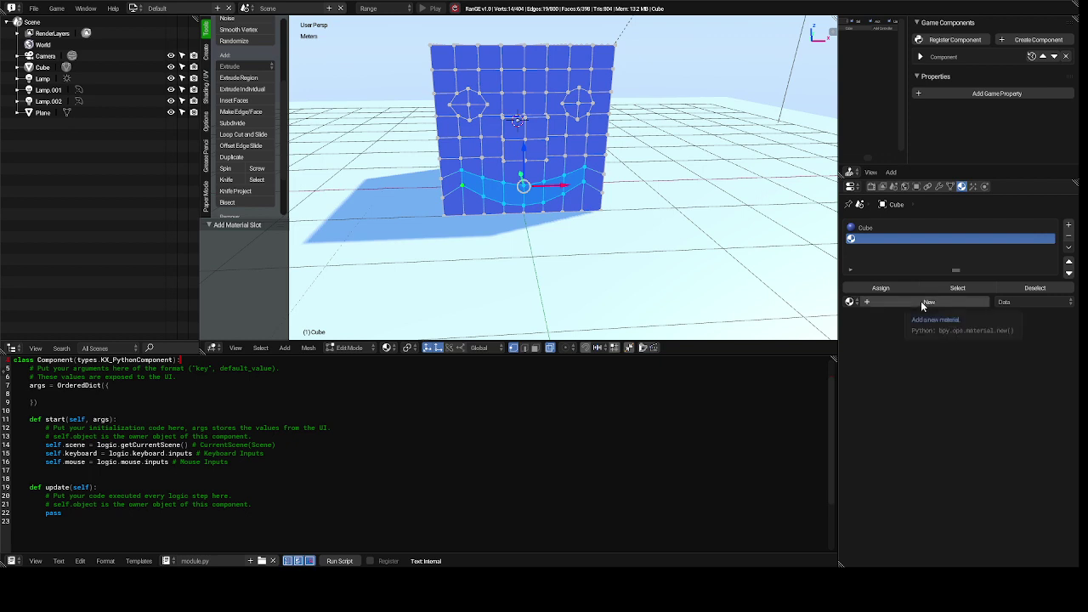
click(850, 301)
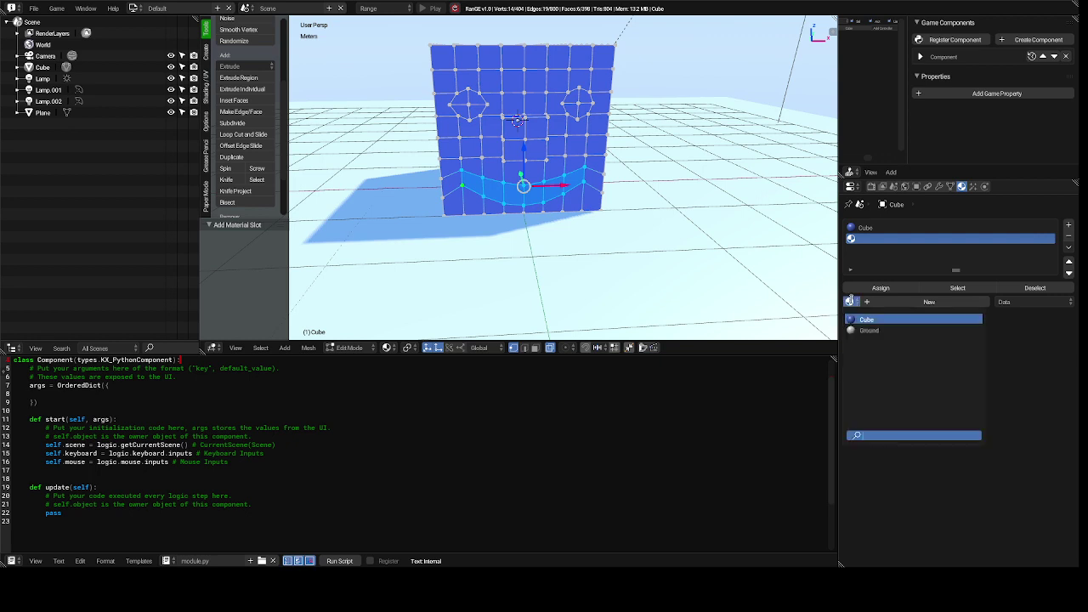
click(850, 300)
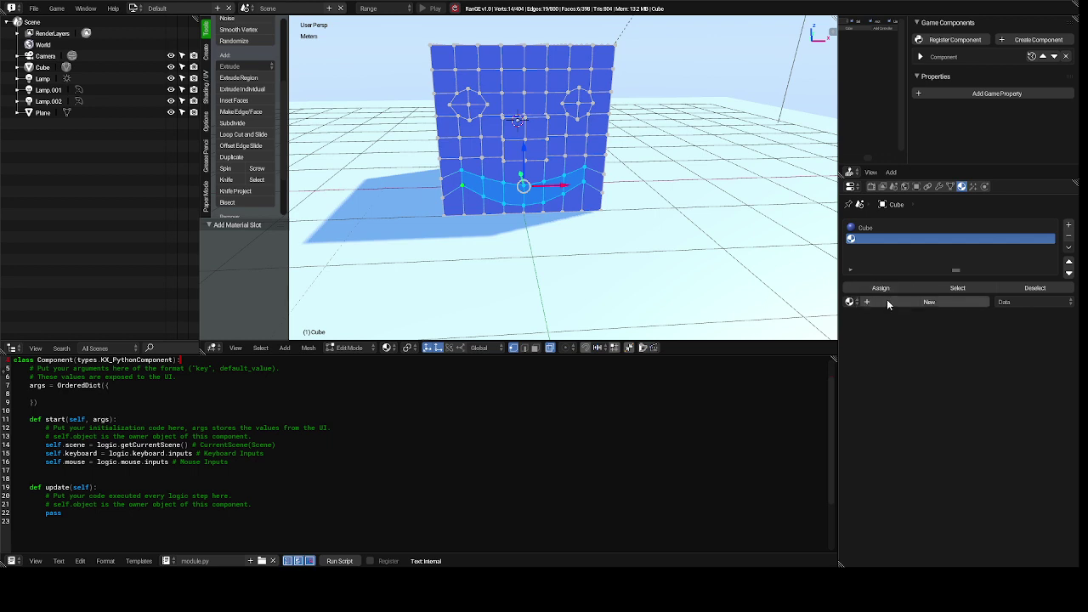
click(888, 303)
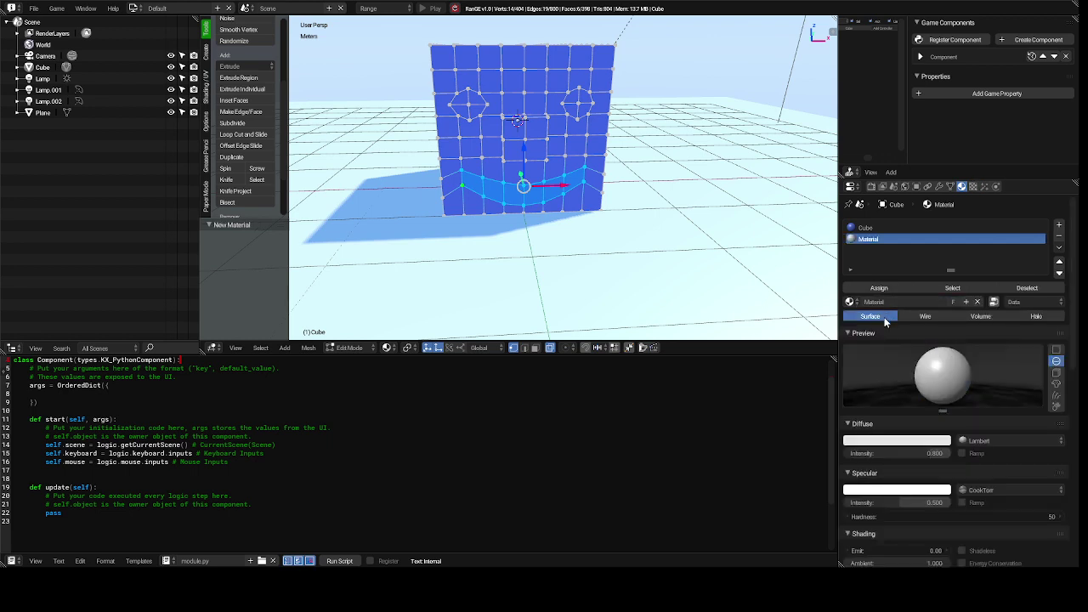
Set the new material's diffuse colour to white, assign it to the selected mouth faces and clear the selection
click(878, 443)
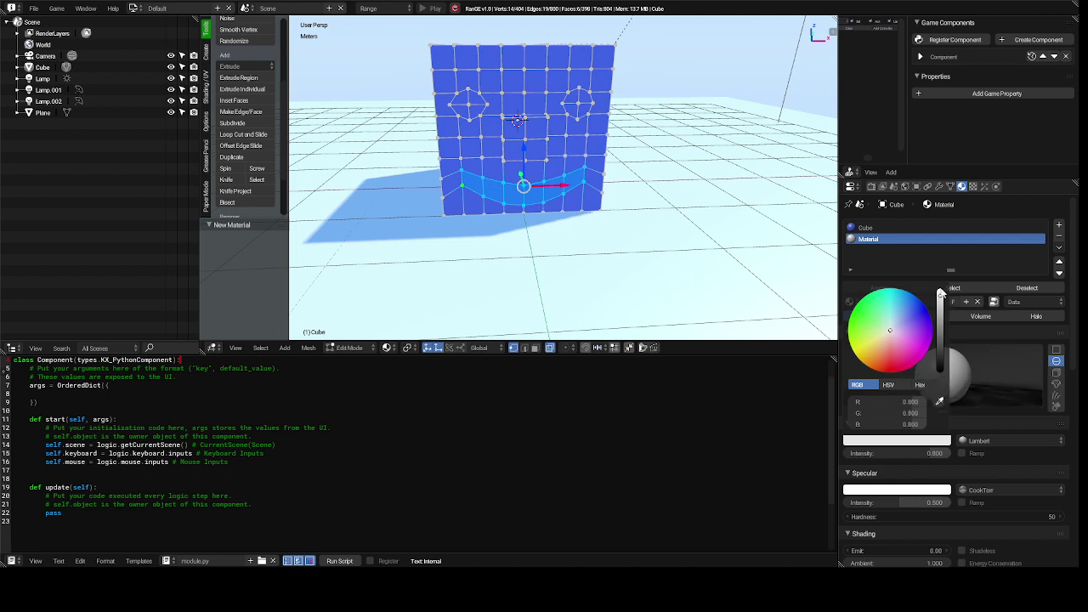
click(940, 294)
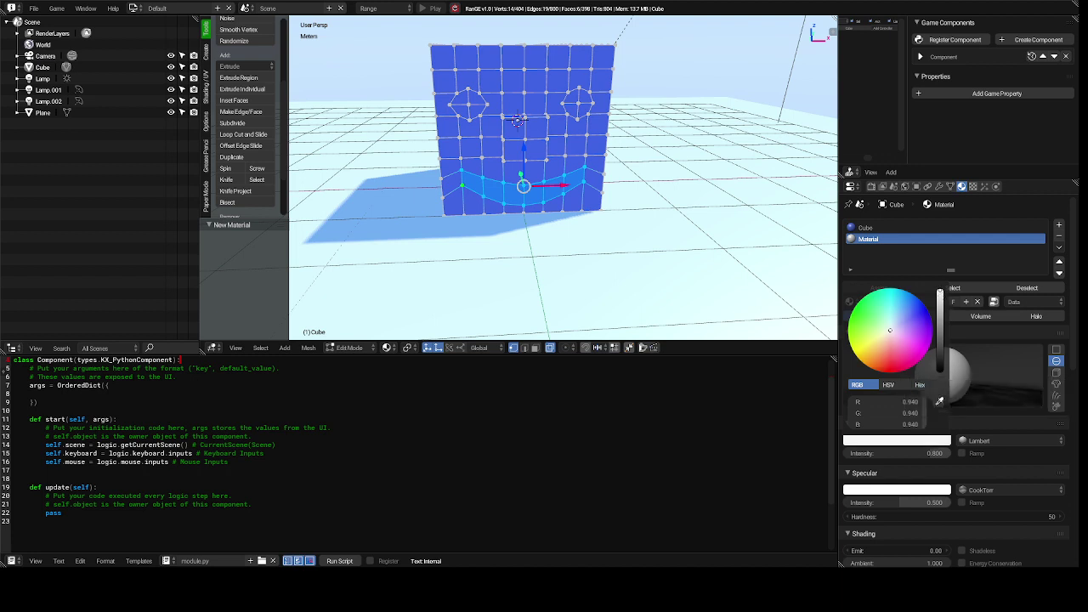
click(941, 293)
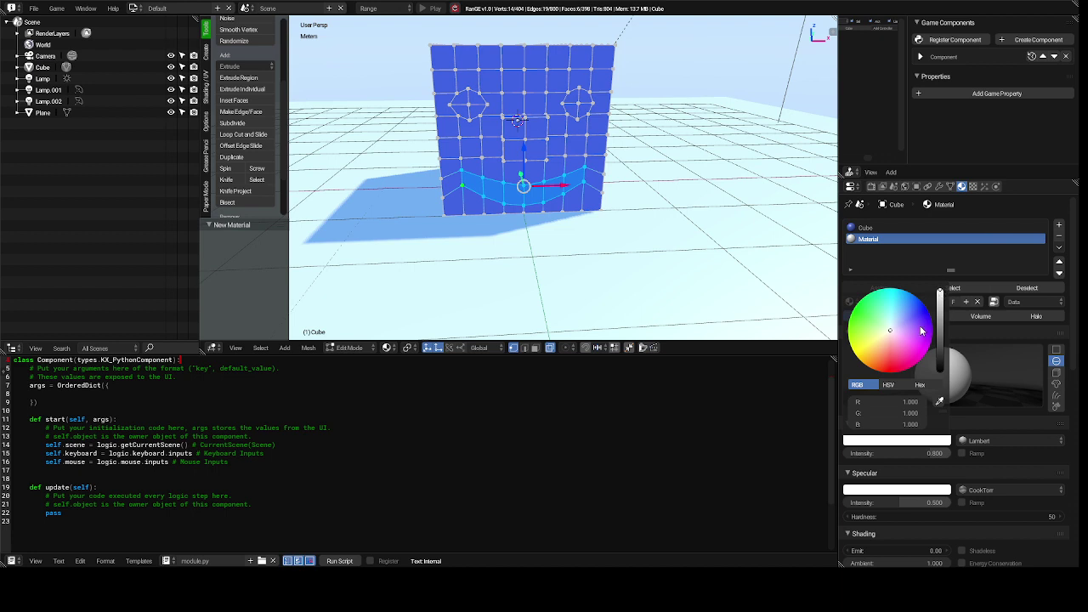
click(940, 311)
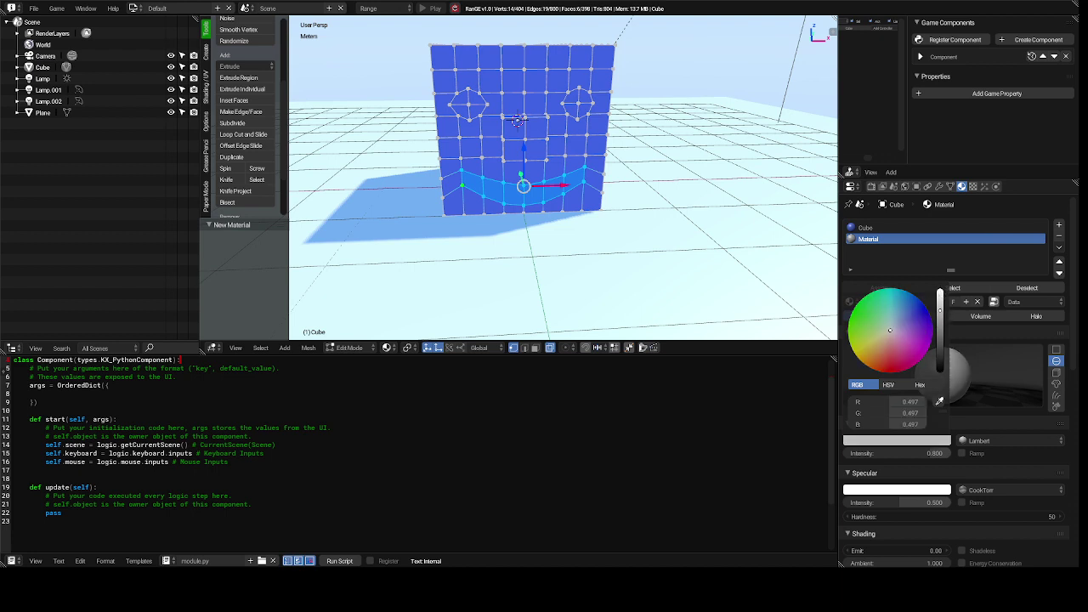
mouse_move(940, 311)
mouse_down()
mouse_move(940, 361)
mouse_move(940, 292)
mouse_up()
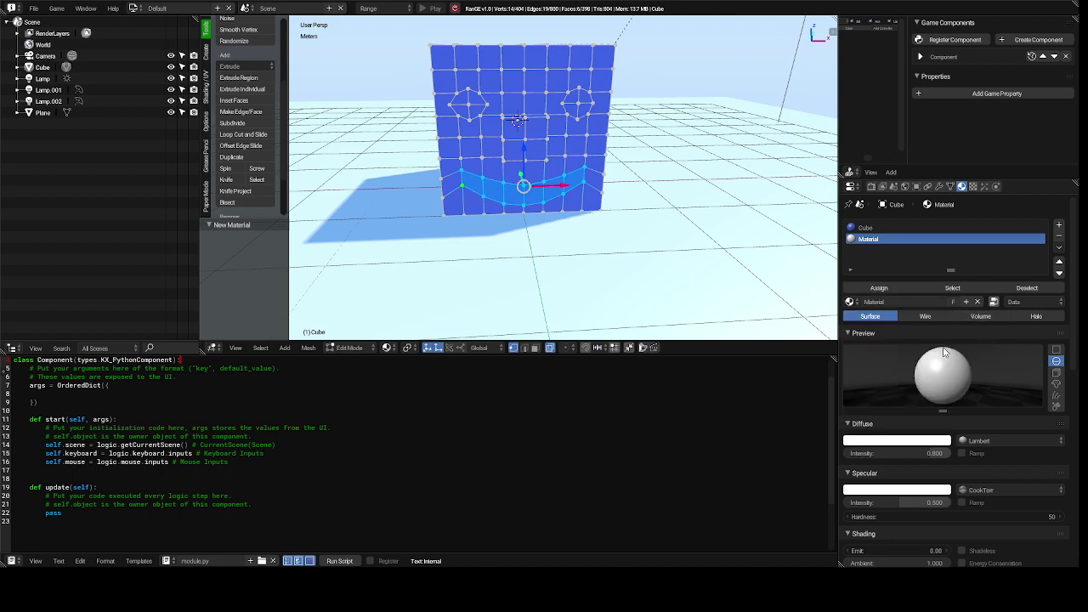
click(897, 289)
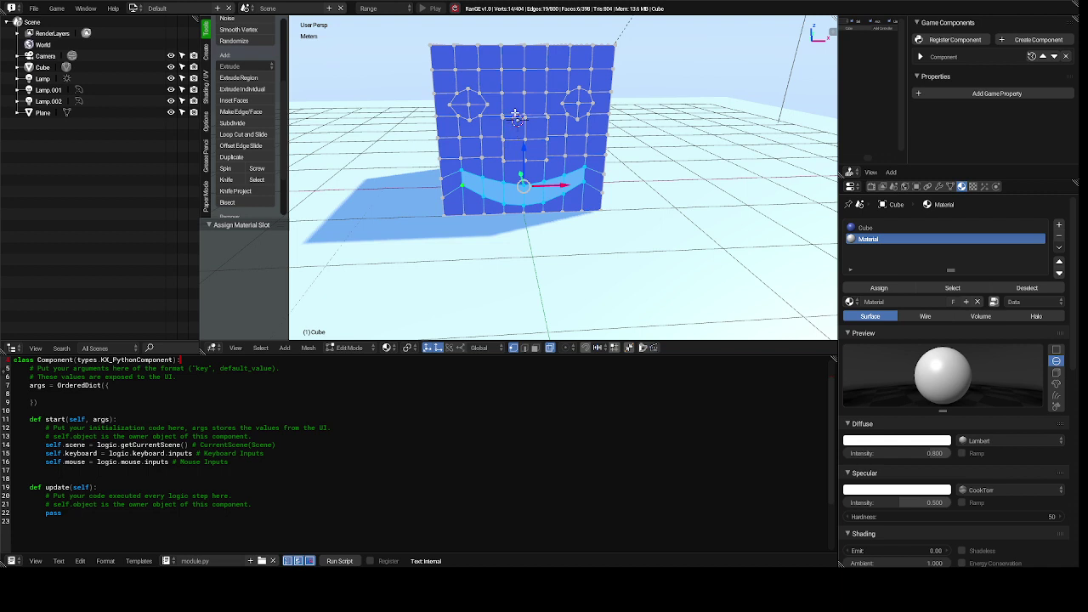
key(a)
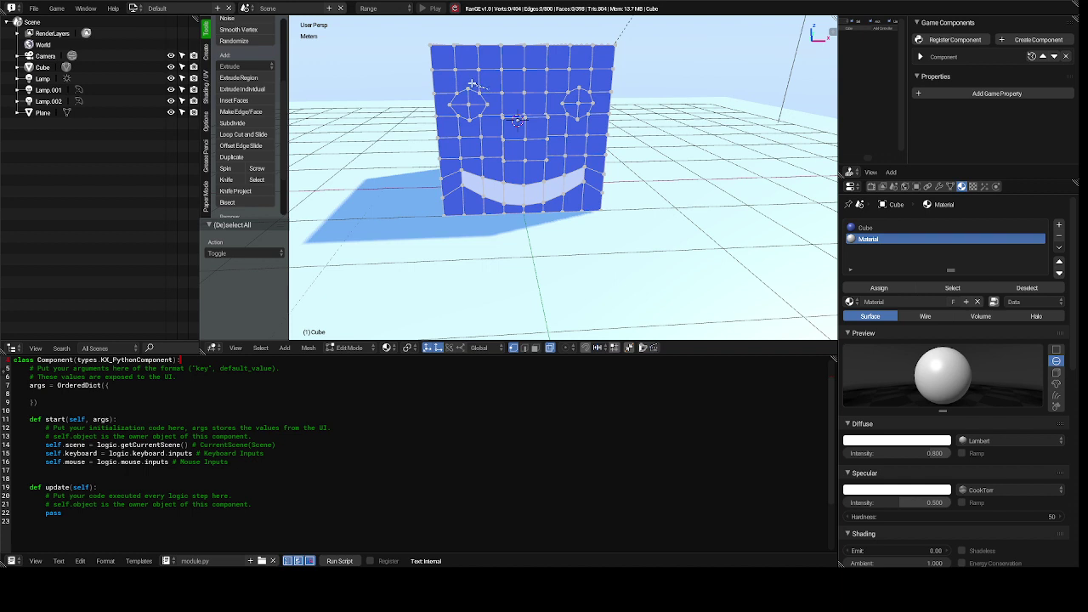
Select the faces of both round eyes and assign the white material to them
mouse_move(471, 84)
ctrl+mouse_down()
mouse_move(446, 92)
mouse_move(452, 118)
mouse_move(486, 123)
mouse_move(493, 108)
ctrl+mouse_up()
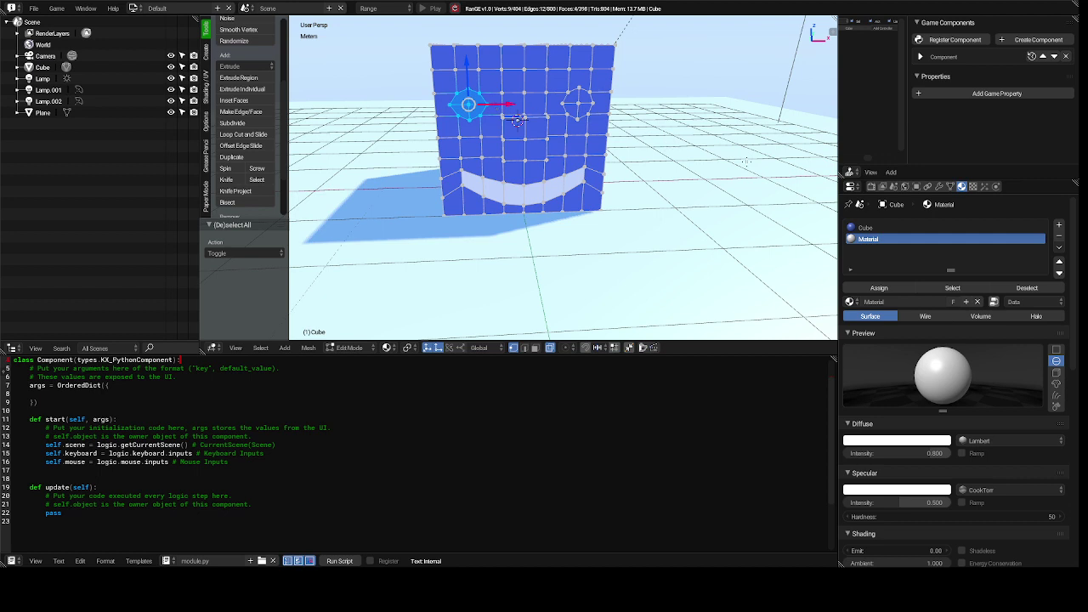
click(884, 287)
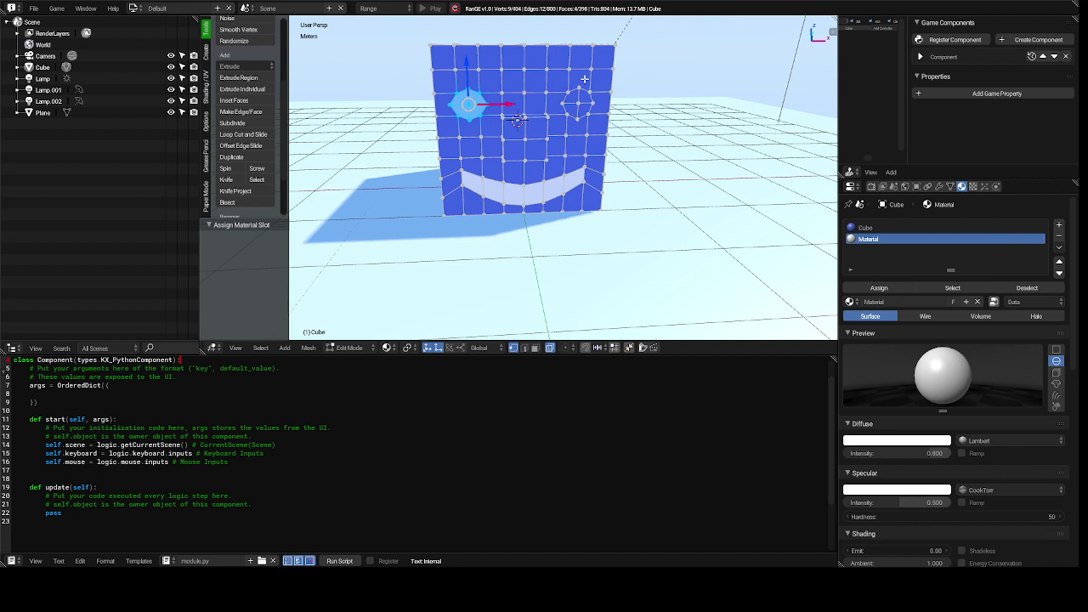
mouse_move(584, 79)
ctrl+mouse_down()
mouse_move(564, 85)
mouse_move(562, 126)
mouse_move(586, 125)
mouse_move(601, 95)
ctrl+mouse_up()
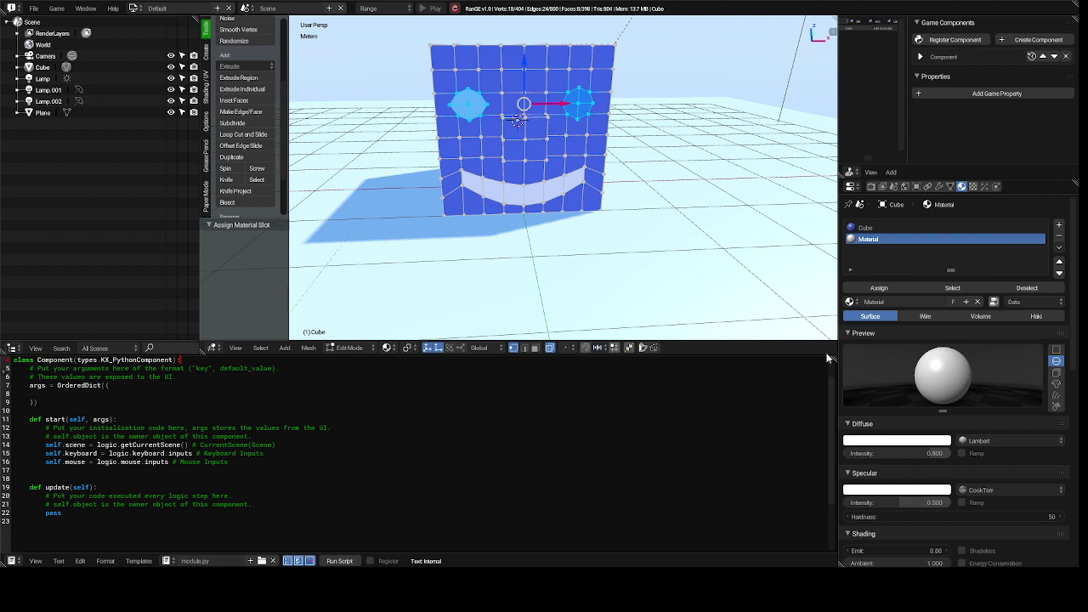
click(894, 287)
Inset the selected faces of both eyes by about 18.9 cm and create a new material in a third slot
key(i)
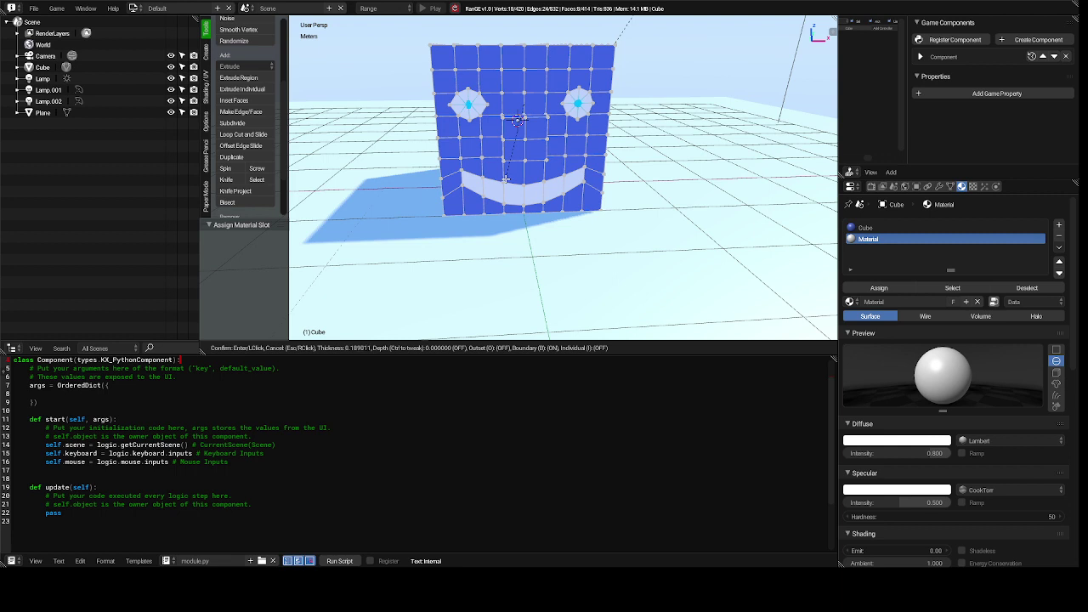
click(506, 179)
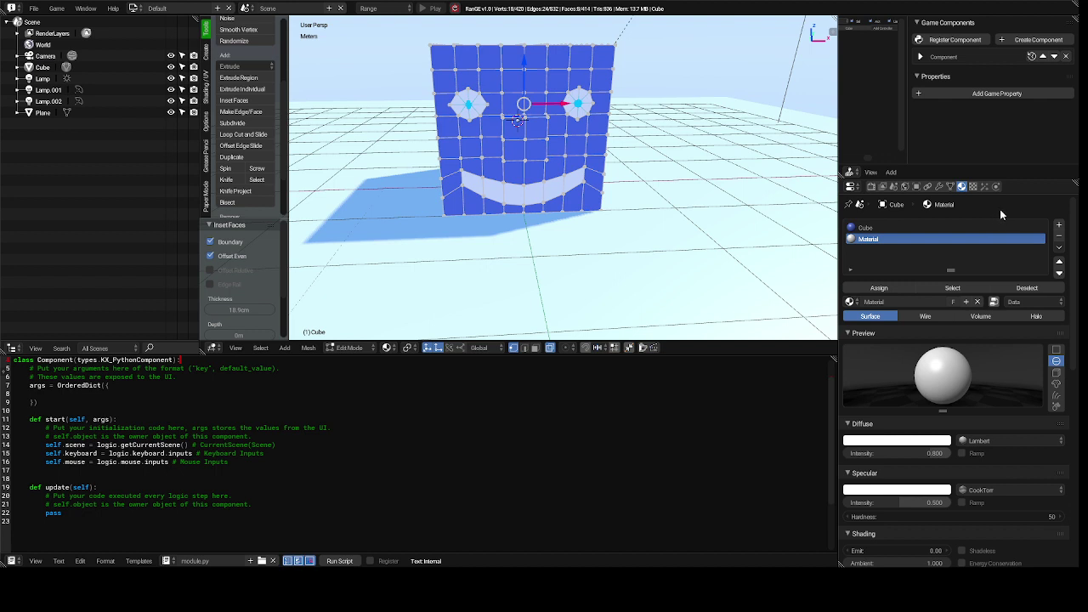
click(1059, 227)
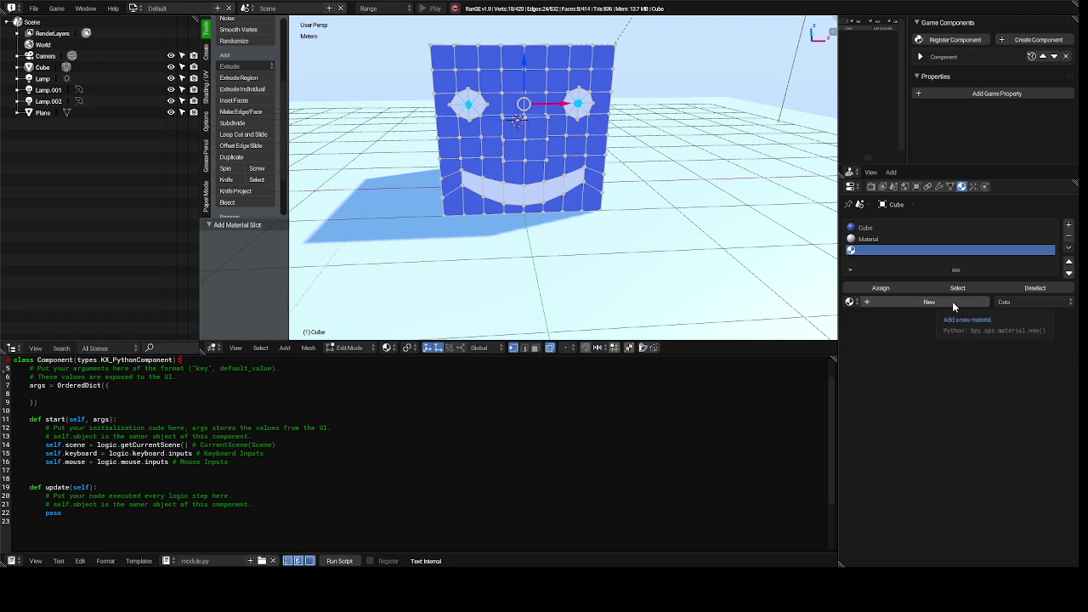
click(952, 301)
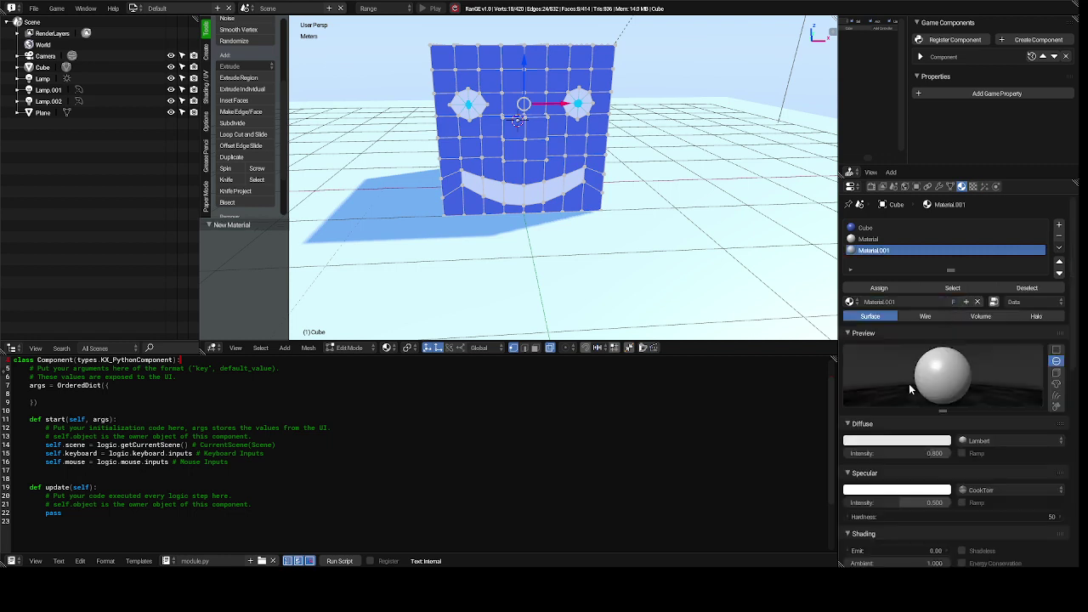
Set the new material's diffuse colour to bright green, assign it to the inset pupil faces and clear the selection
click(896, 443)
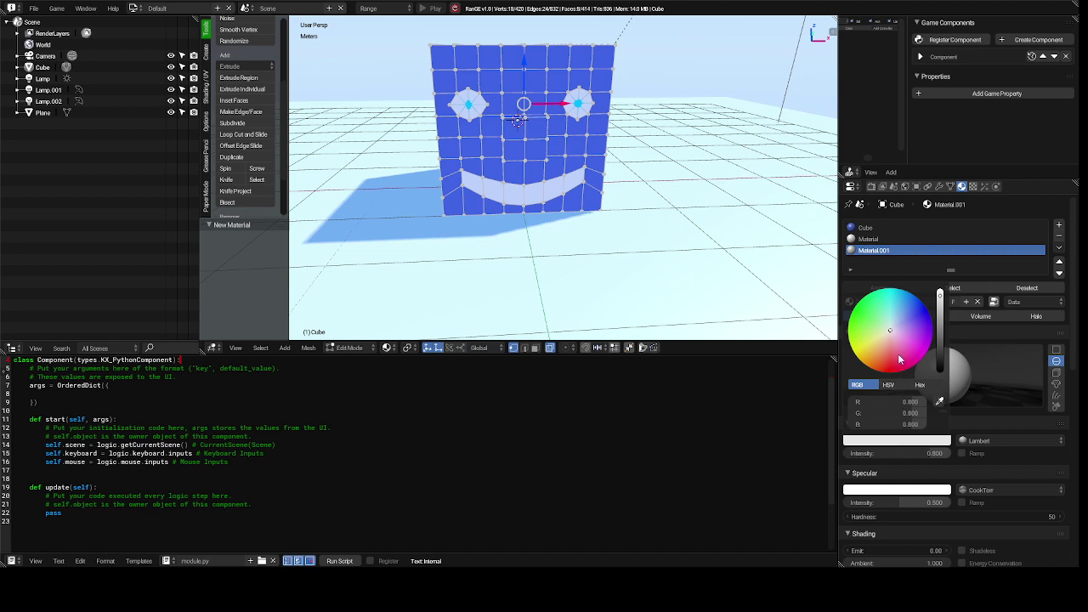
click(869, 310)
drag(870, 310, 871, 313)
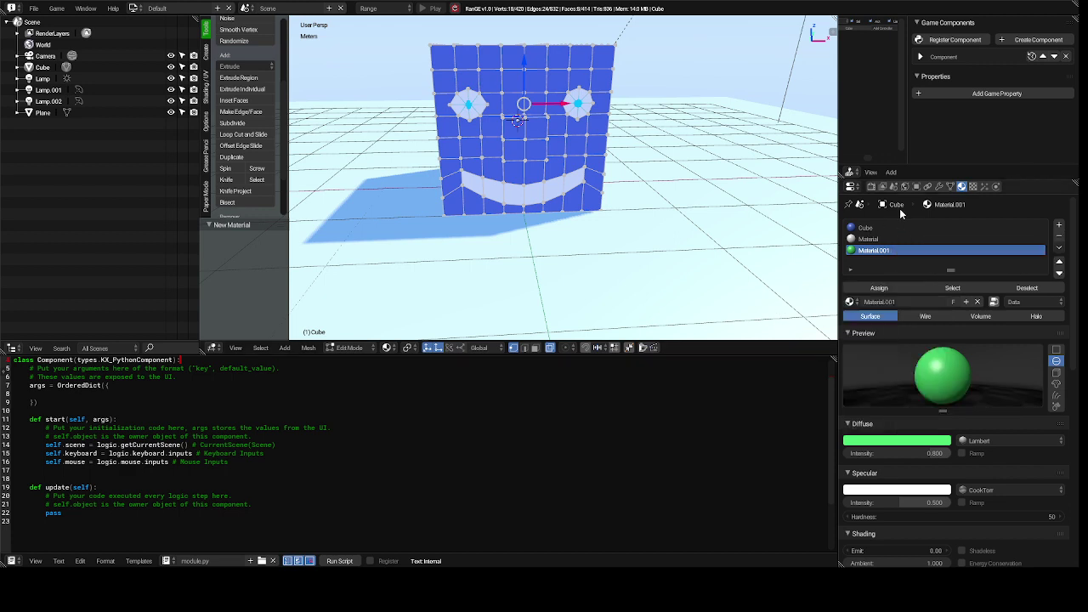
click(875, 289)
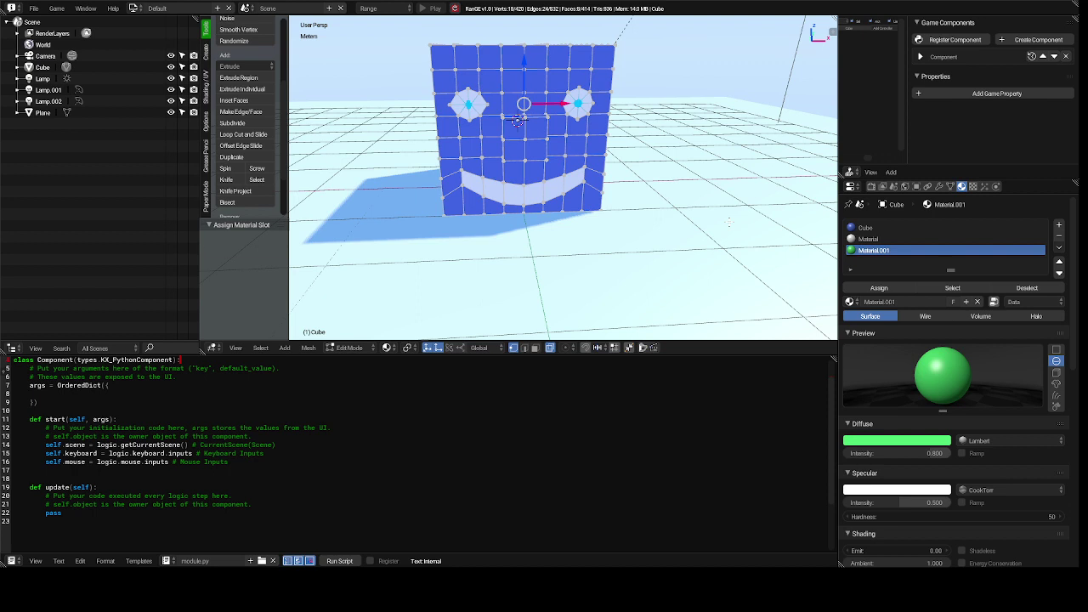
key(a)
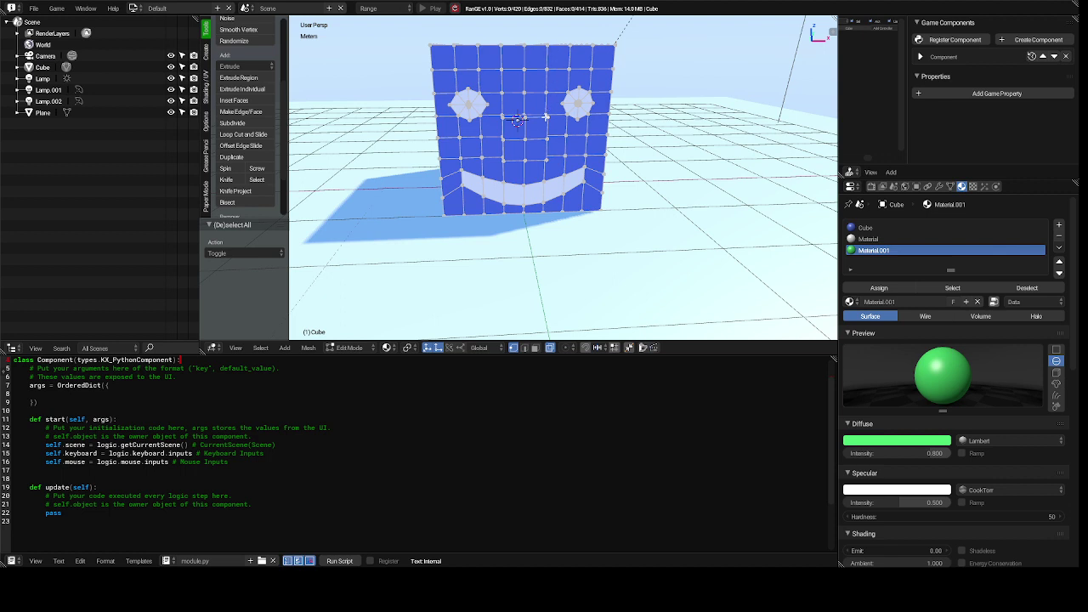
Select the nose's lower front edge from corner to corner and subdivide it with one cut
right_click(503, 160)
ctrl+right_click(548, 160)
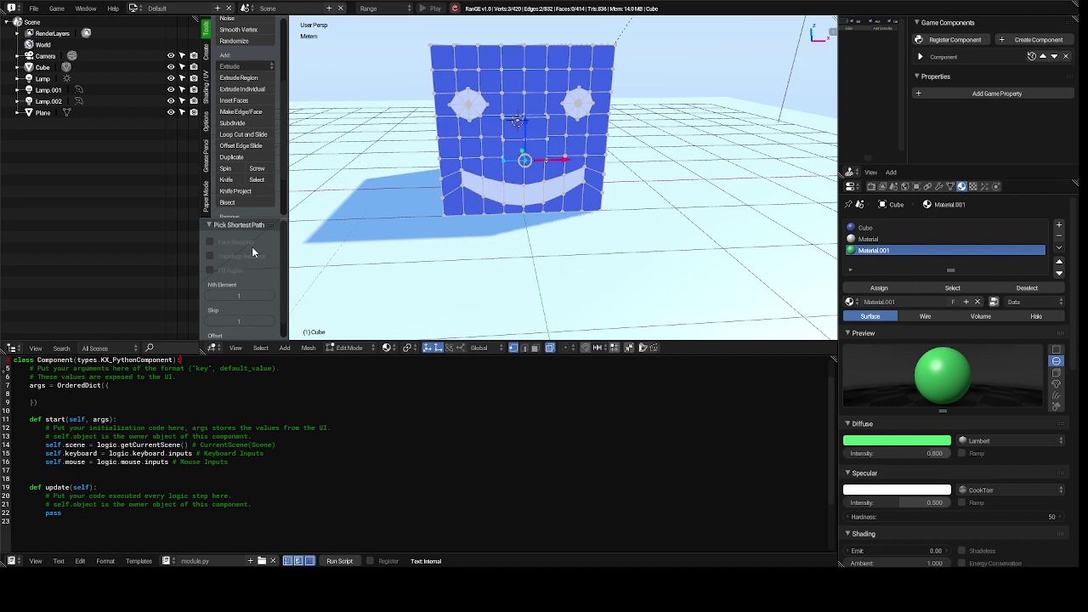
click(255, 126)
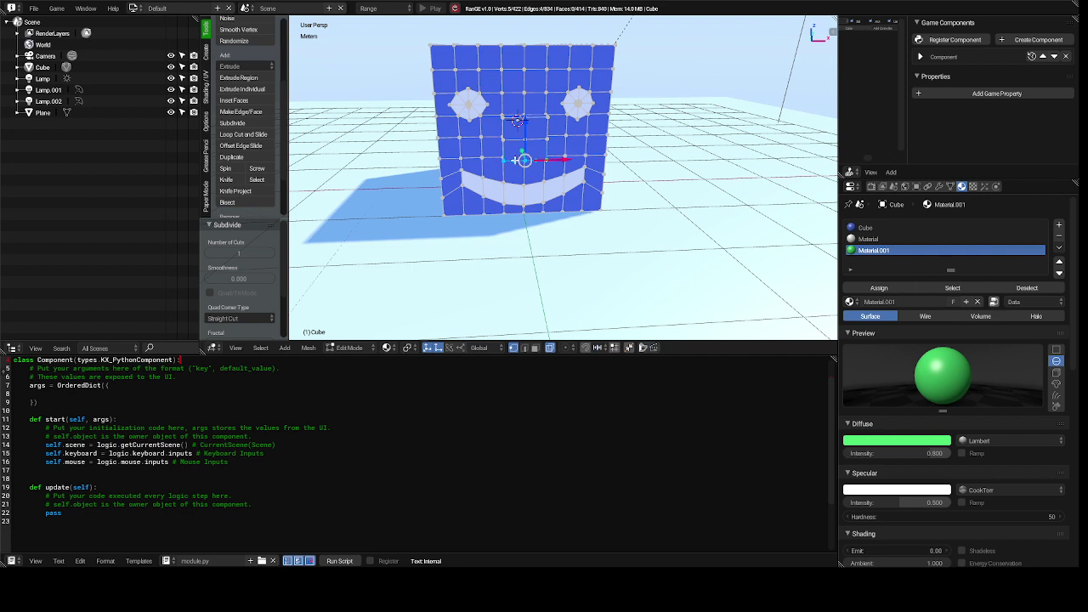
Move the nose's two new lower-edge vertices along Y: the left one by about -21.9 cm and the right one by about -28 cm
right_click(515, 160)
key(g)
key(y)
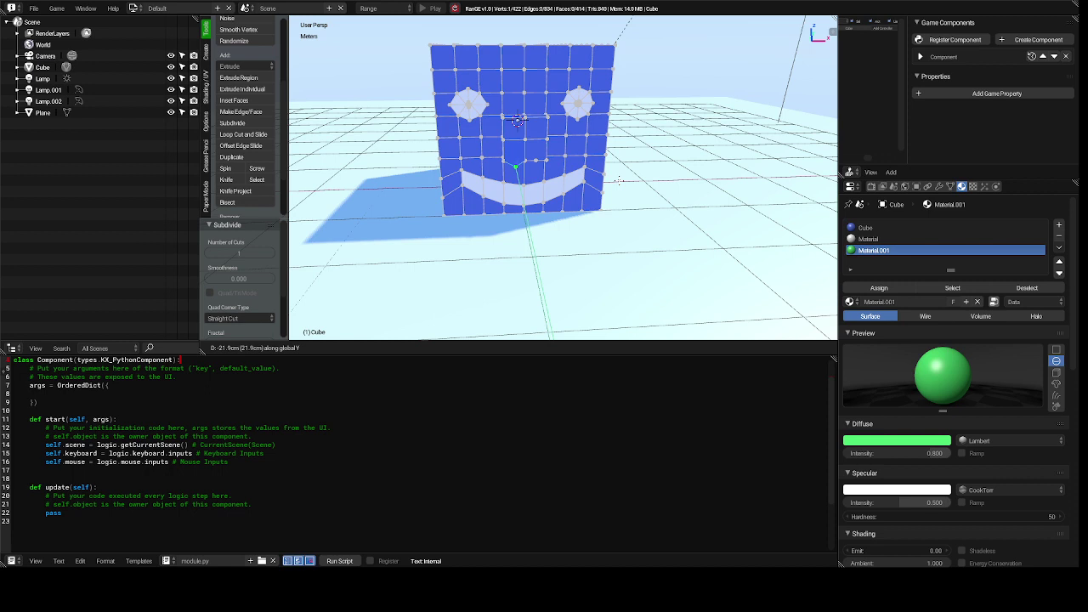
click(619, 180)
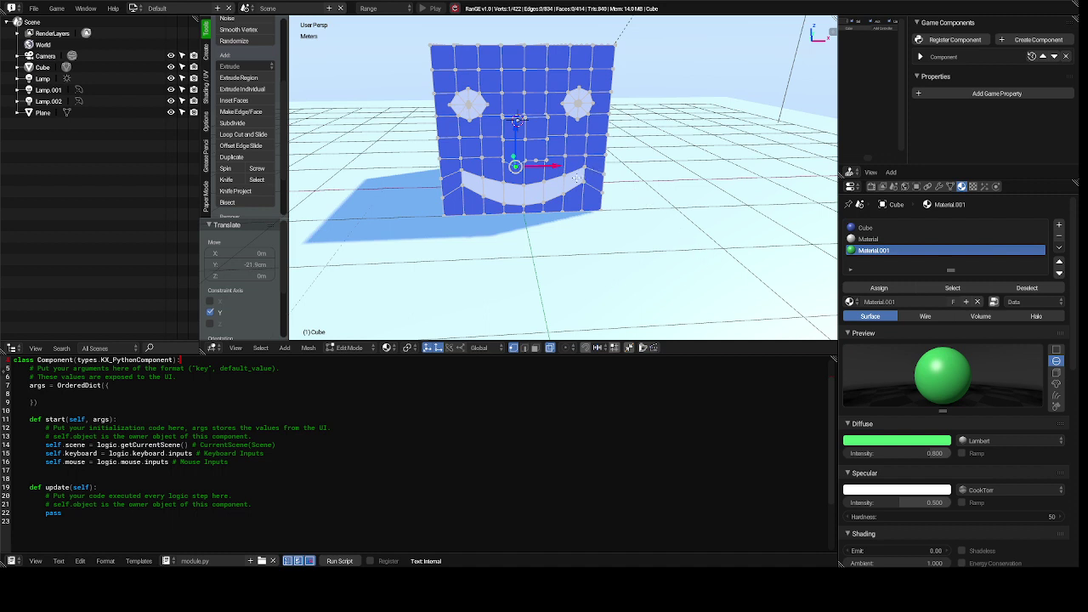
right_click(535, 161)
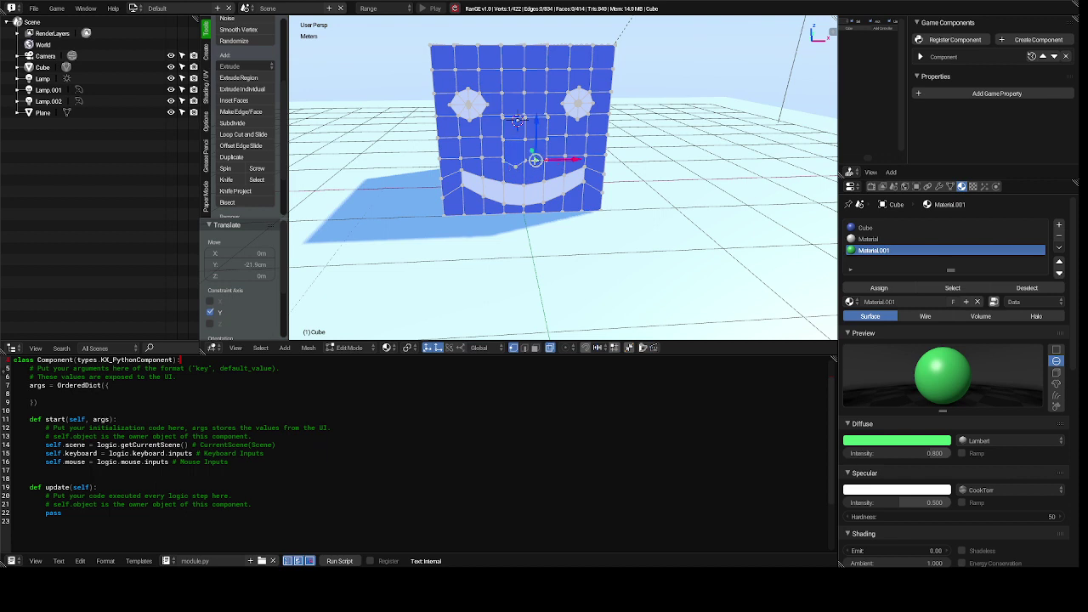
key(g)
key(y)
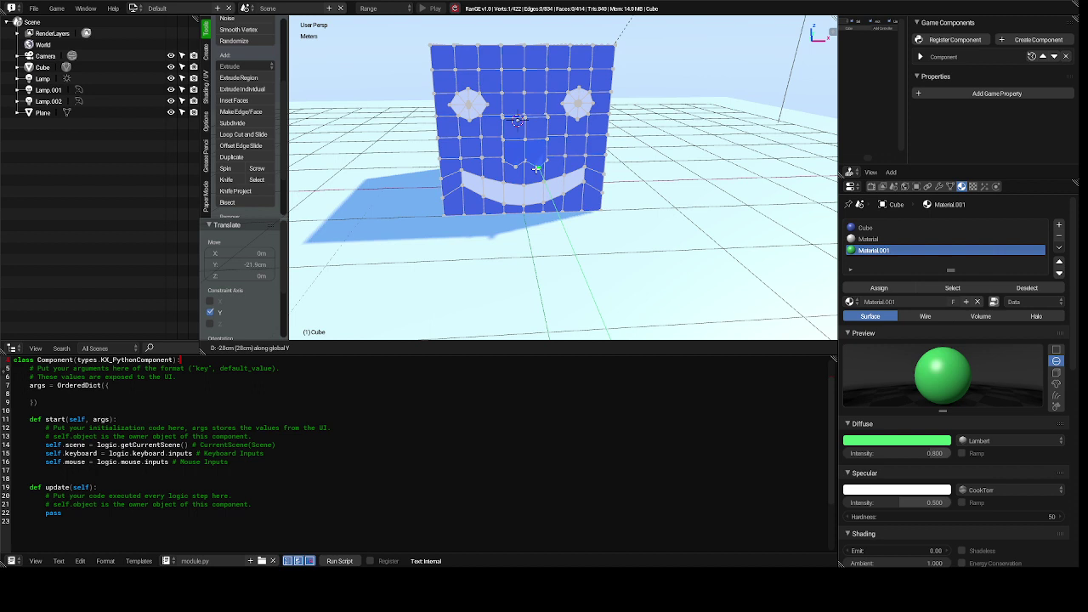
click(536, 168)
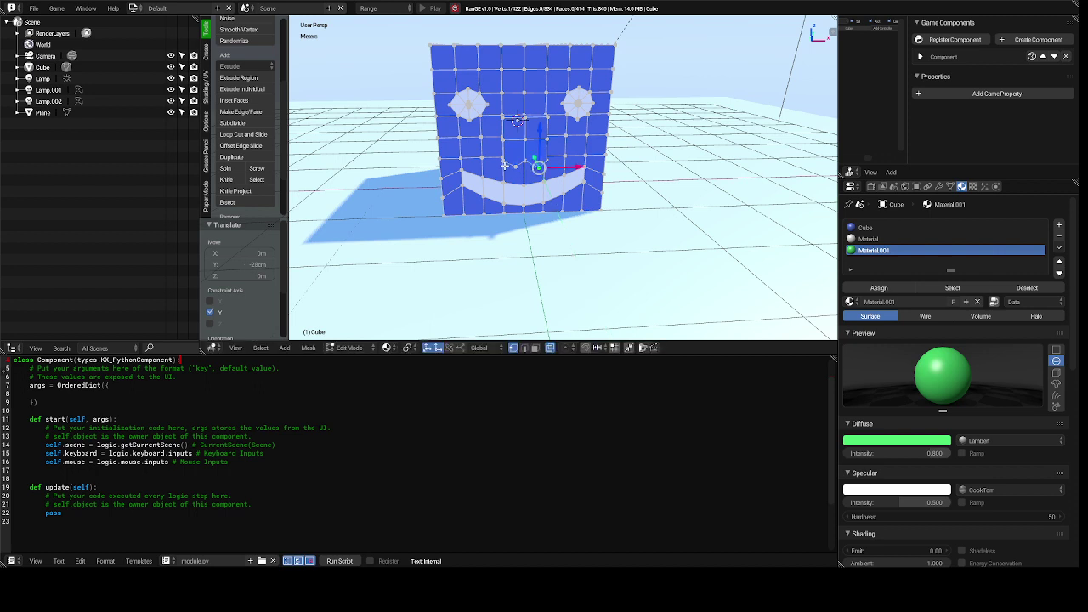